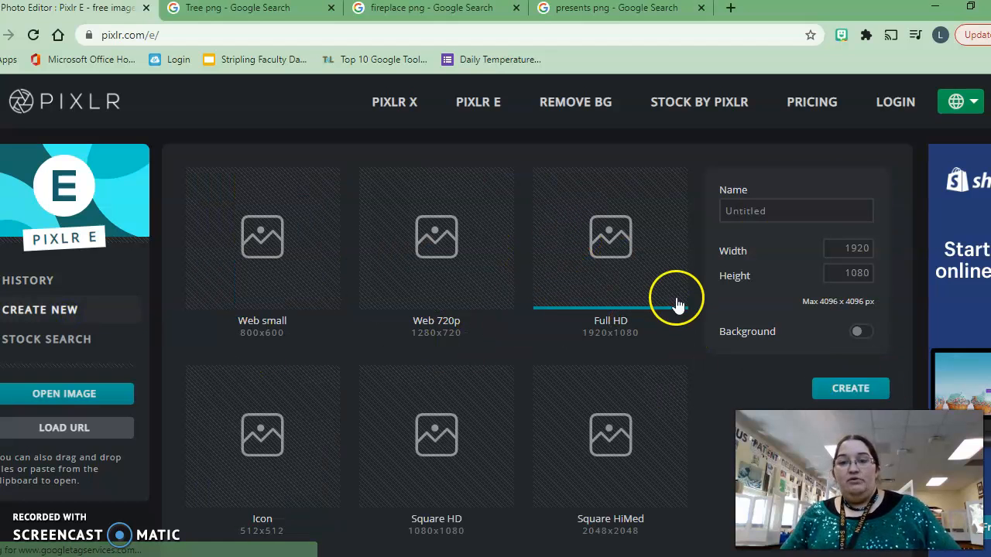
Step: Create a blank Full HD canvas of 1920 x 1080 px, and show the image results of the Tree png search
click(850, 390)
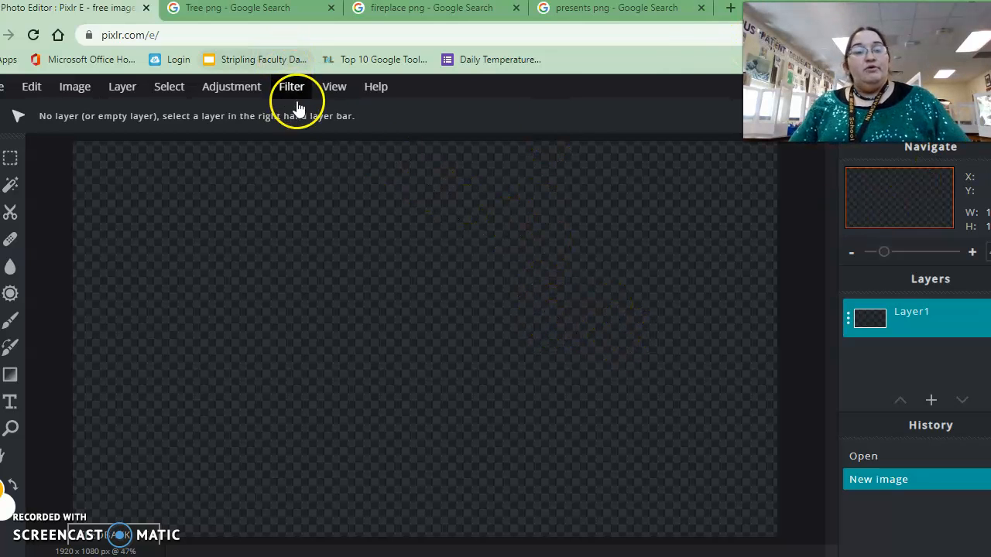
click(273, 16)
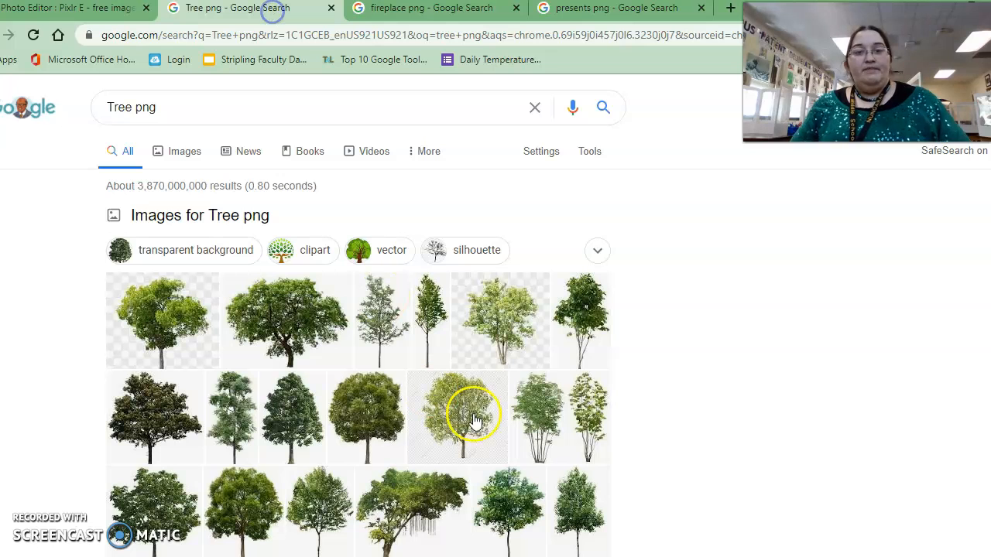
click(180, 152)
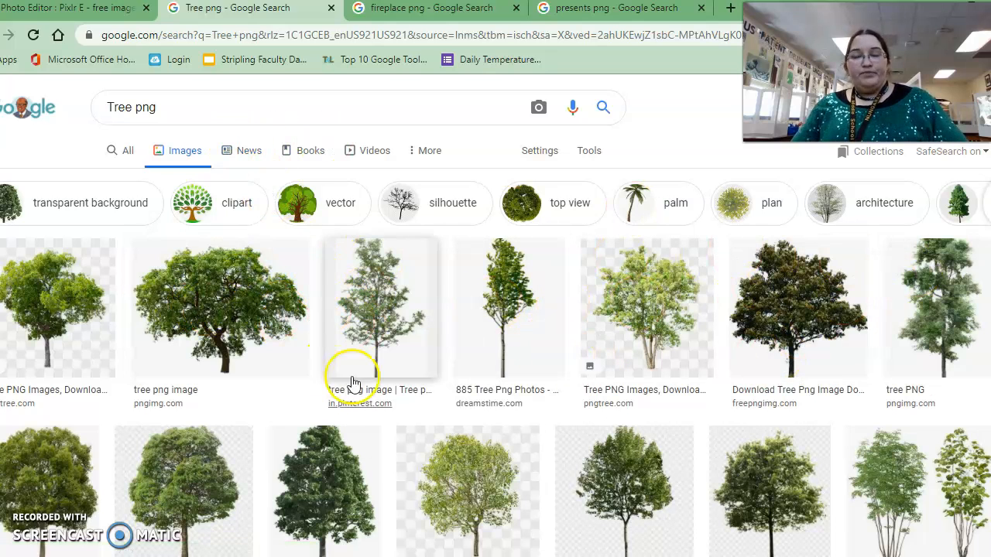
Step: Preview several trees in the image results, including the PNG Play, PNGEgg and Pngtree ones, to compare their checkered backgrounds
scroll(380, 413, down, 2)
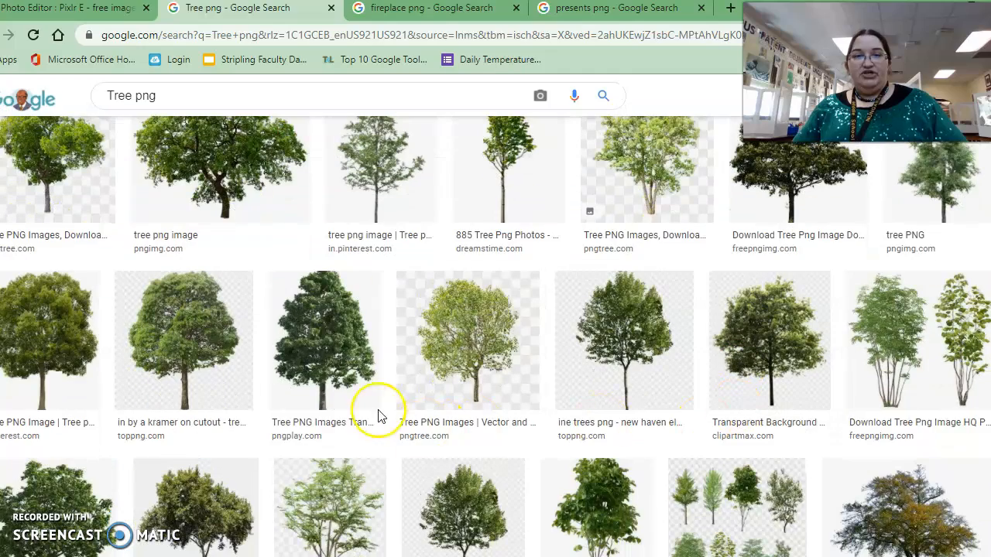
click(338, 367)
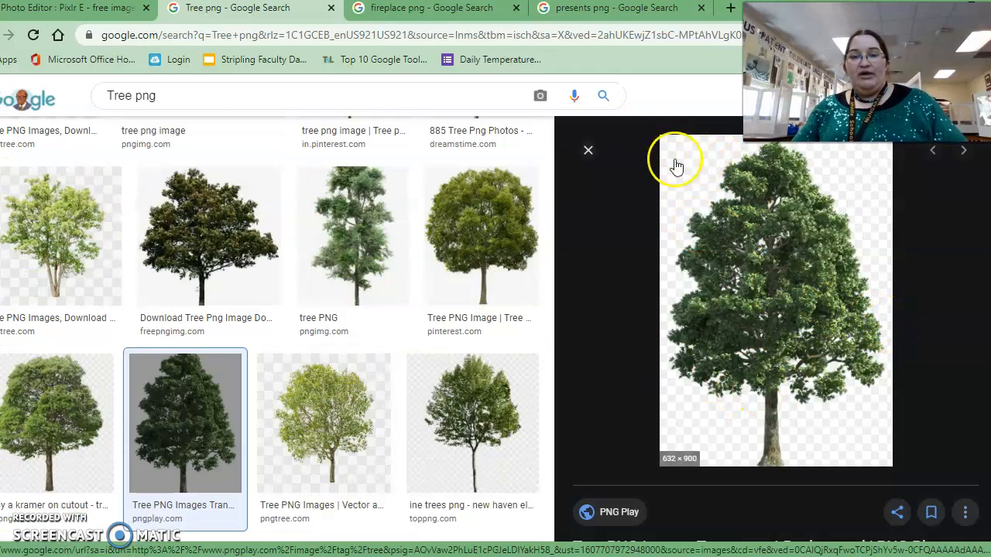
click(589, 149)
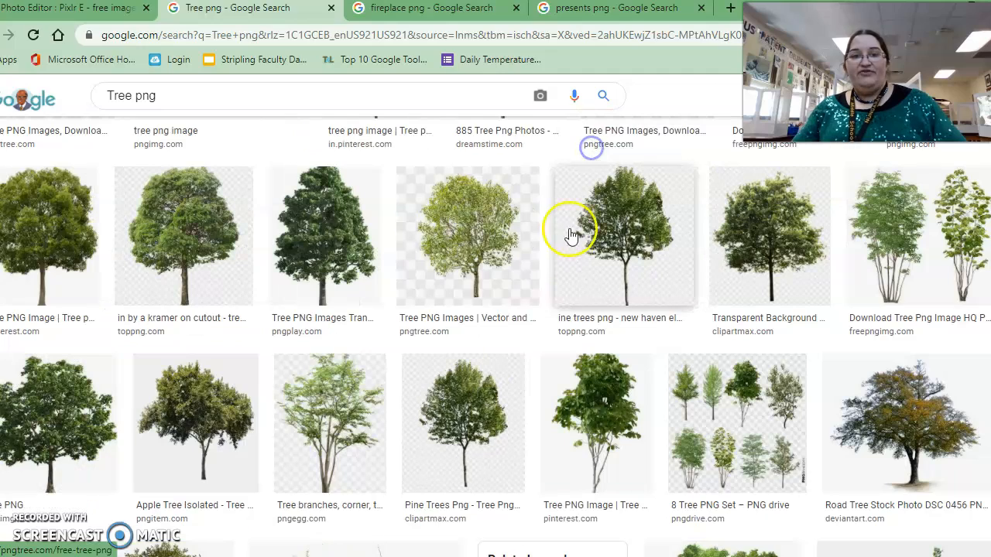
click(360, 414)
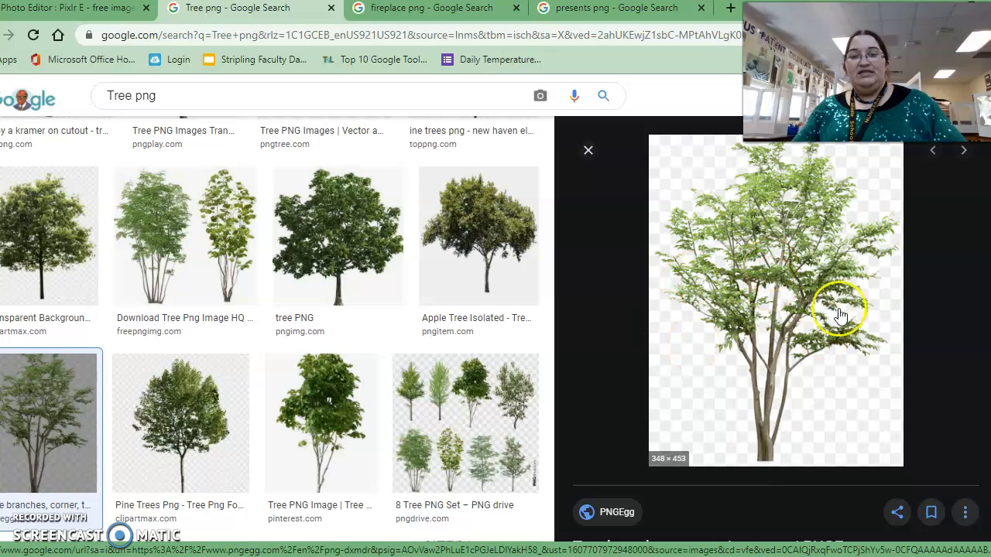
click(590, 151)
scroll(454, 347, up, 6)
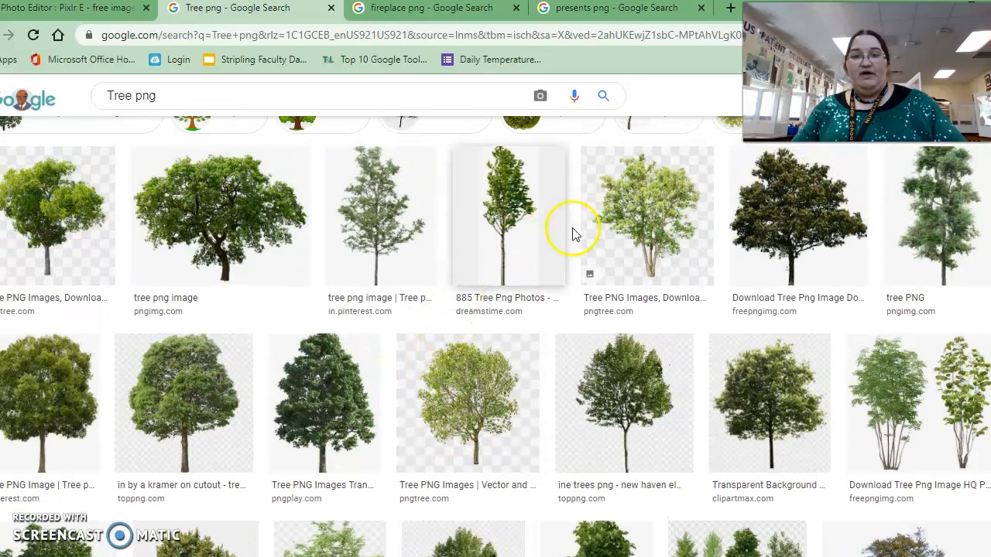
click(642, 216)
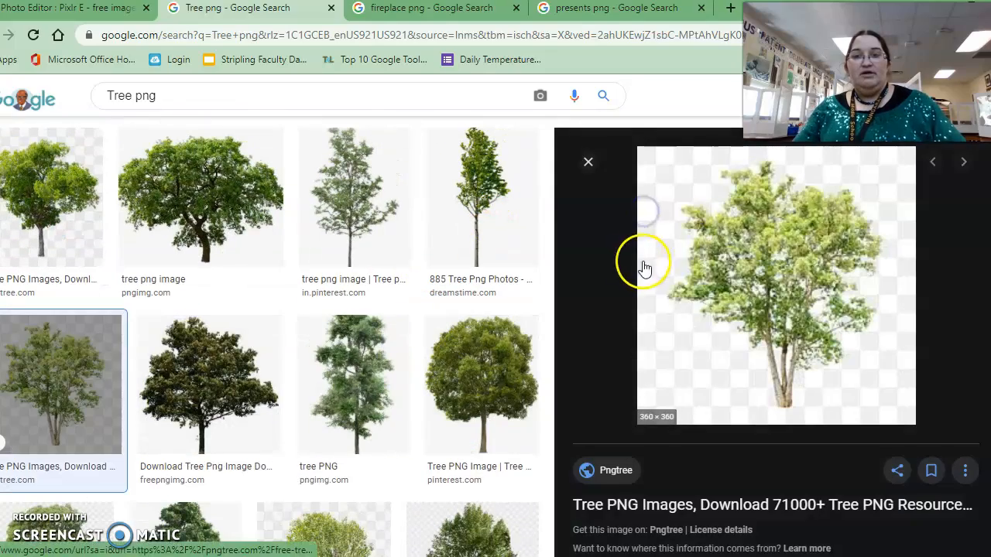
click(584, 165)
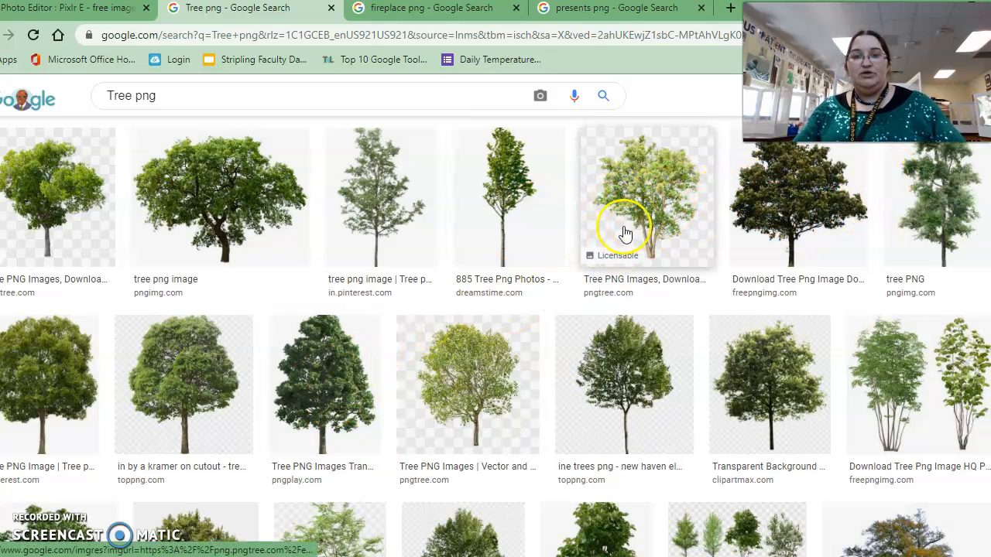
Step: Open the dark green PNG Play tree as a separate full image to check its background transparency
click(310, 387)
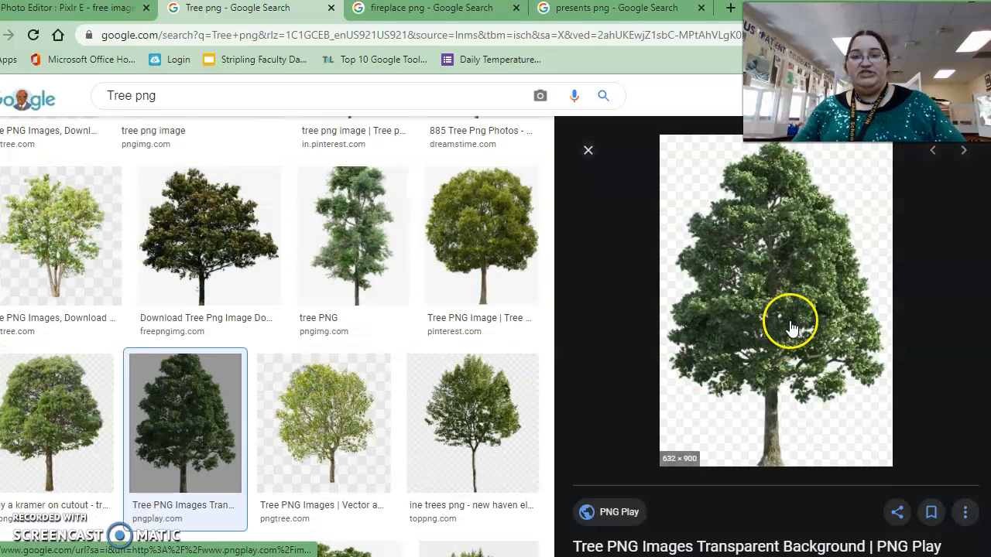
right_click(738, 319)
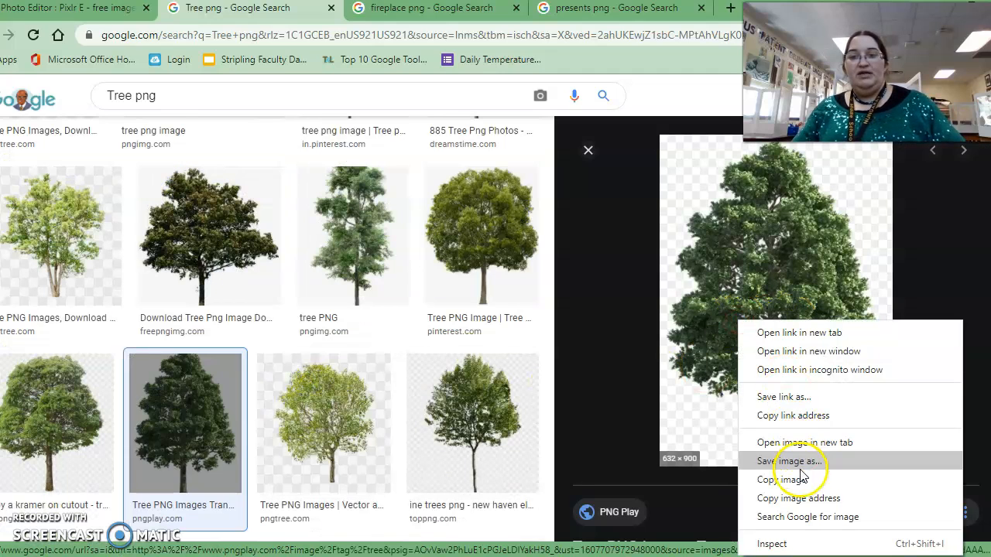
click(805, 443)
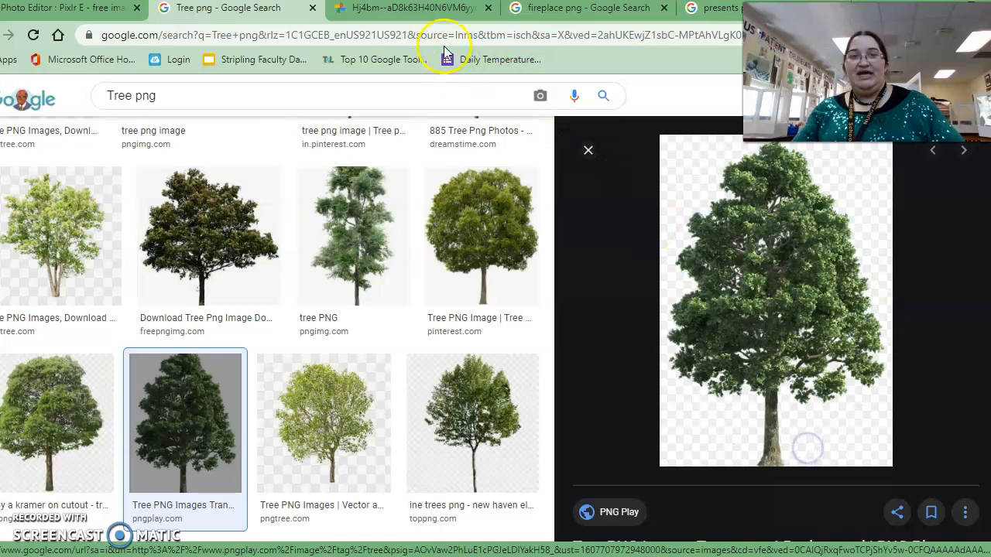
click(435, 16)
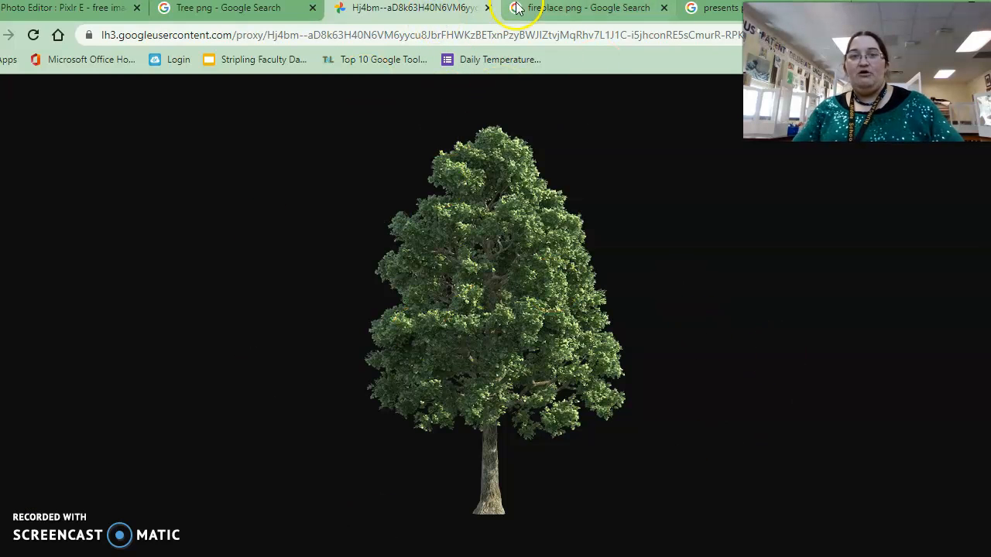
Step: View the TopPNG new haven elm tree as a separate full image to check its background, and close it
click(282, 9)
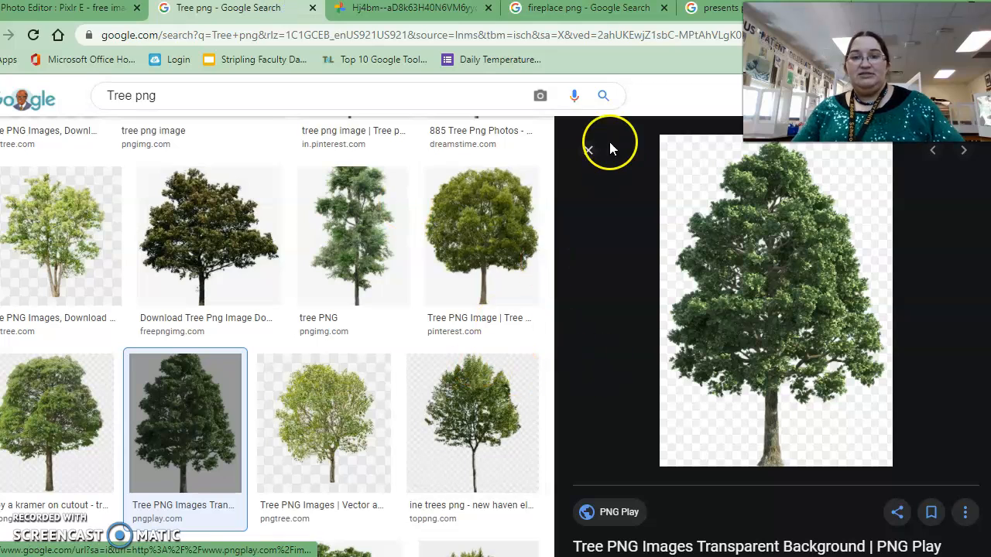
click(484, 462)
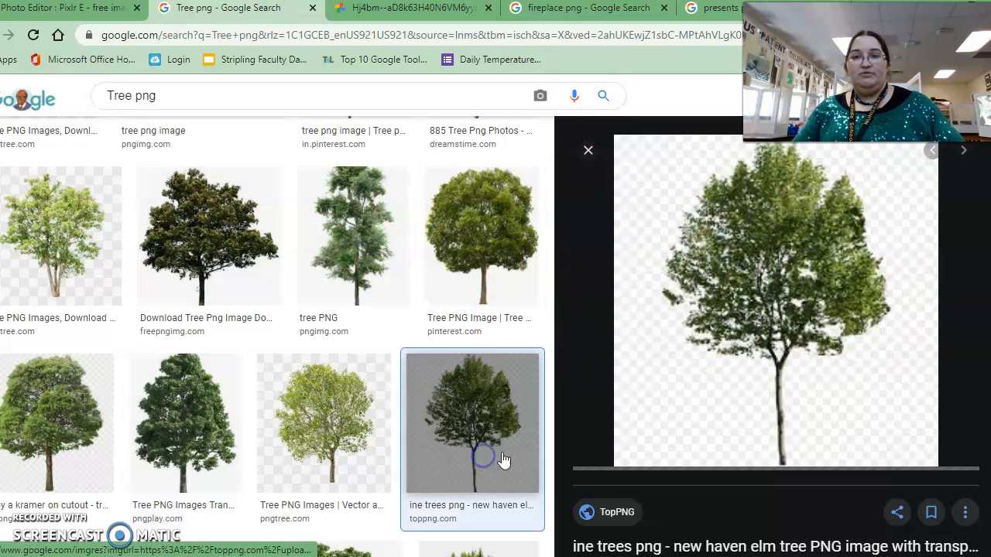
right_click(654, 321)
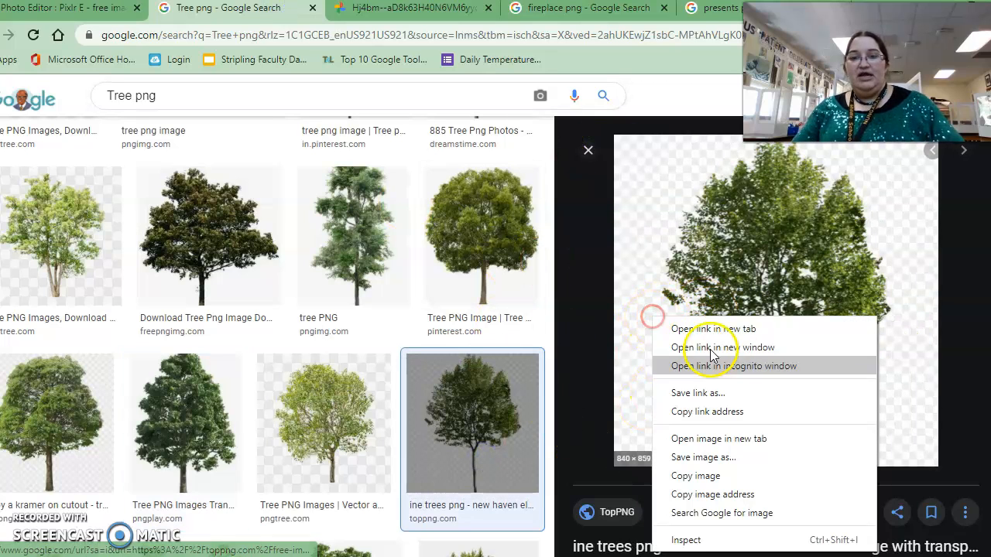
click(751, 438)
click(461, 10)
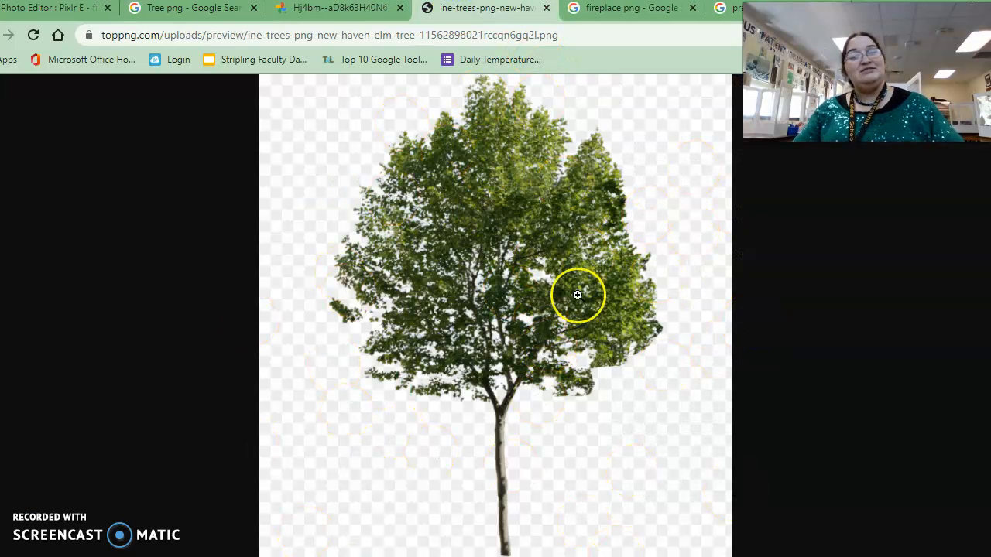
click(547, 8)
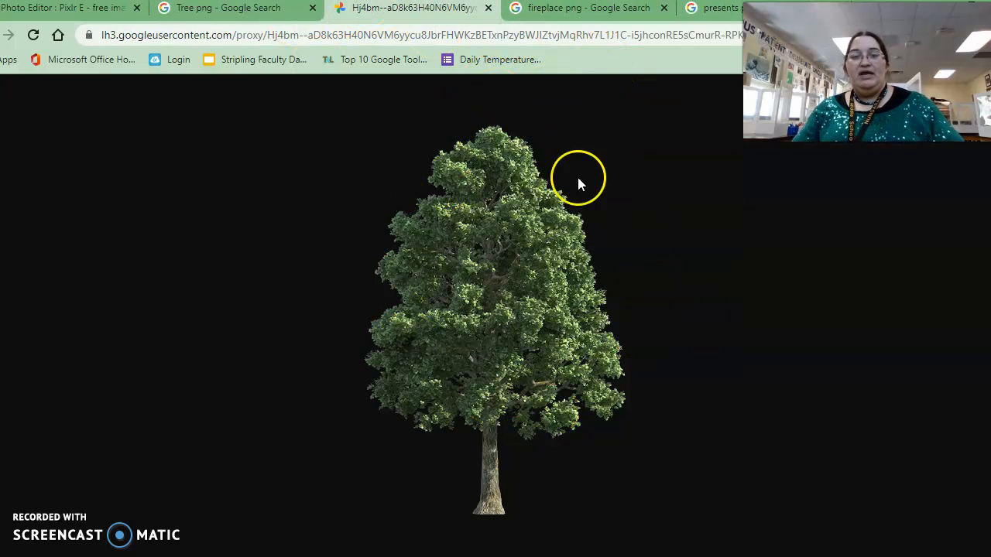
Step: Copy the PNG Play tree image from the search results and paste it into the Pixlr E canvas as a new layer
click(250, 9)
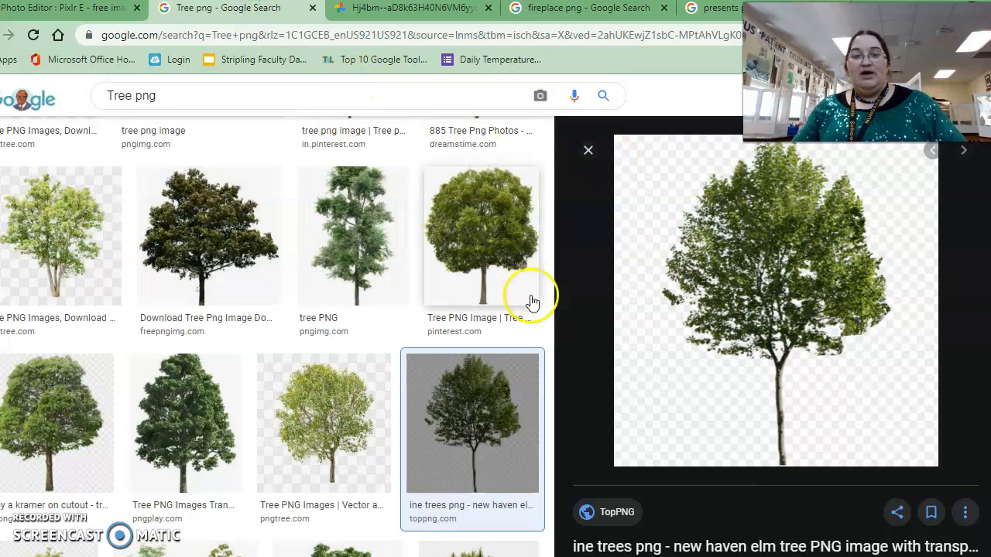
click(212, 393)
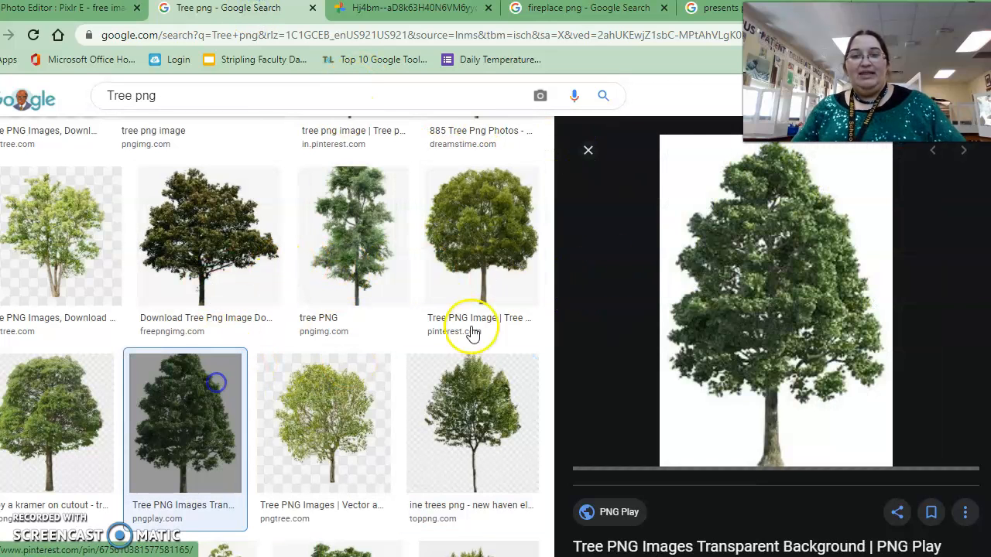
right_click(699, 257)
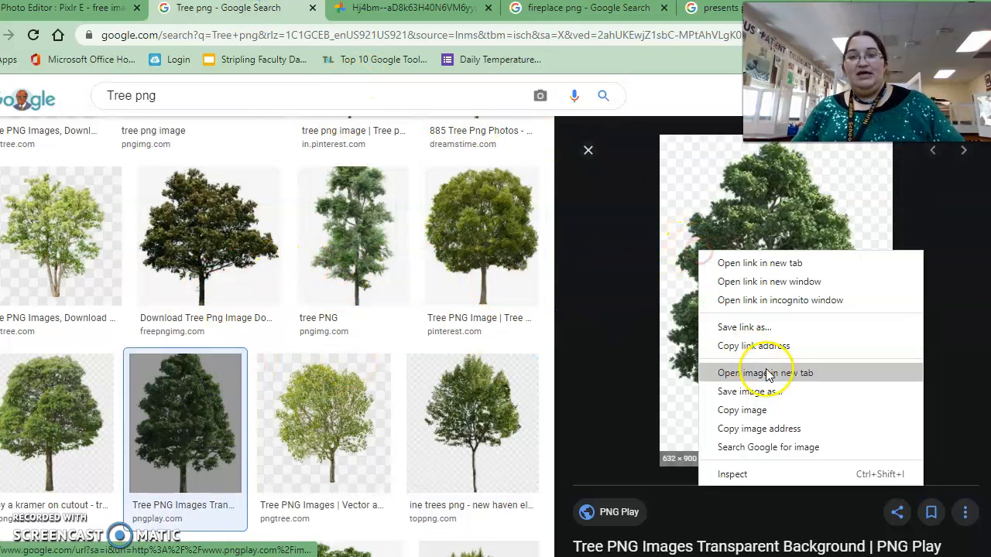
click(778, 411)
click(72, 9)
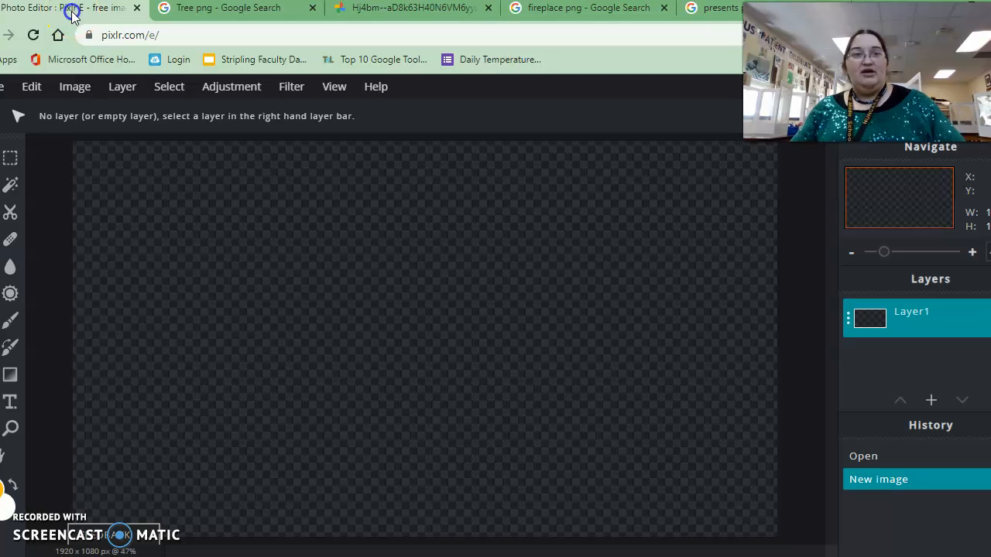
key(ctrl+v)
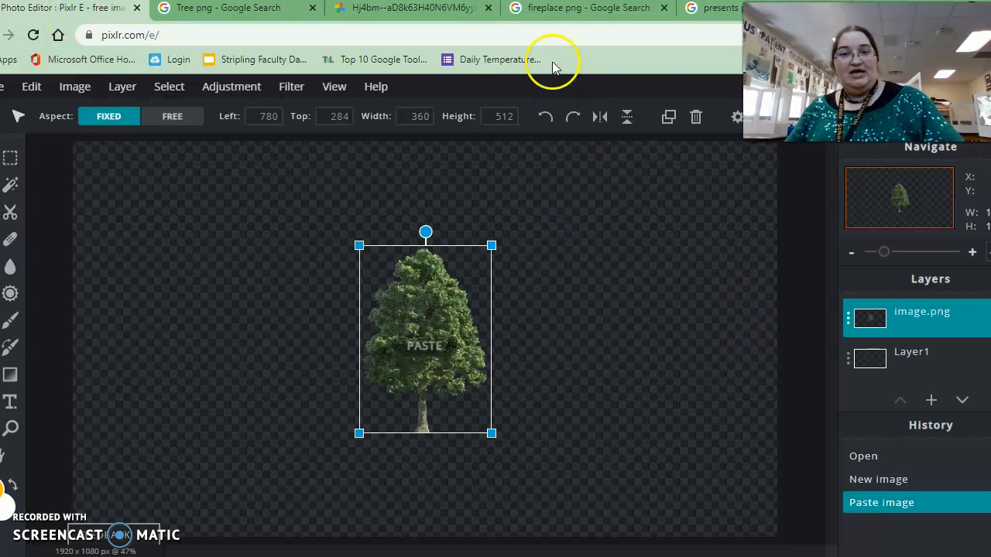
Step: Examine the fireplace png image results for a suitable fireplace
click(594, 16)
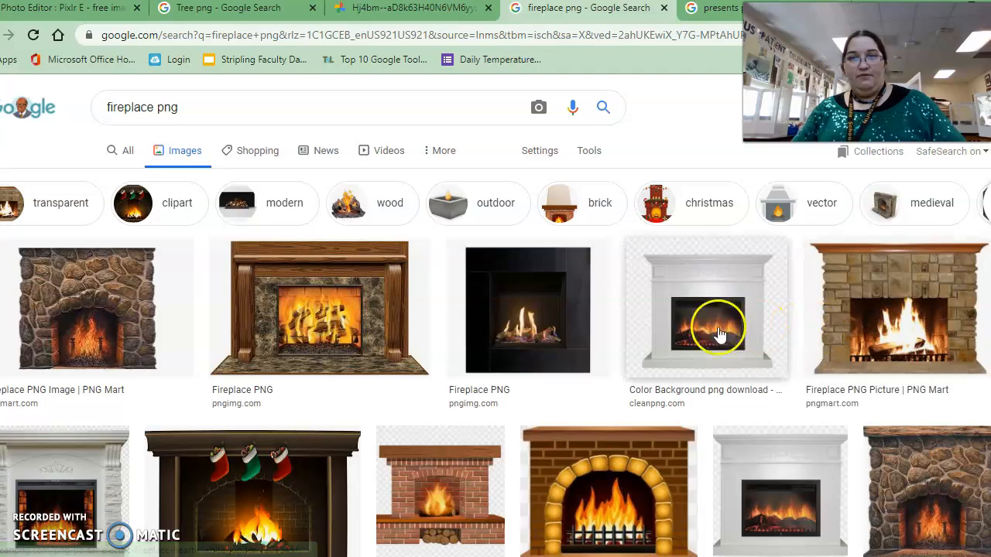
scroll(648, 361, down, 3)
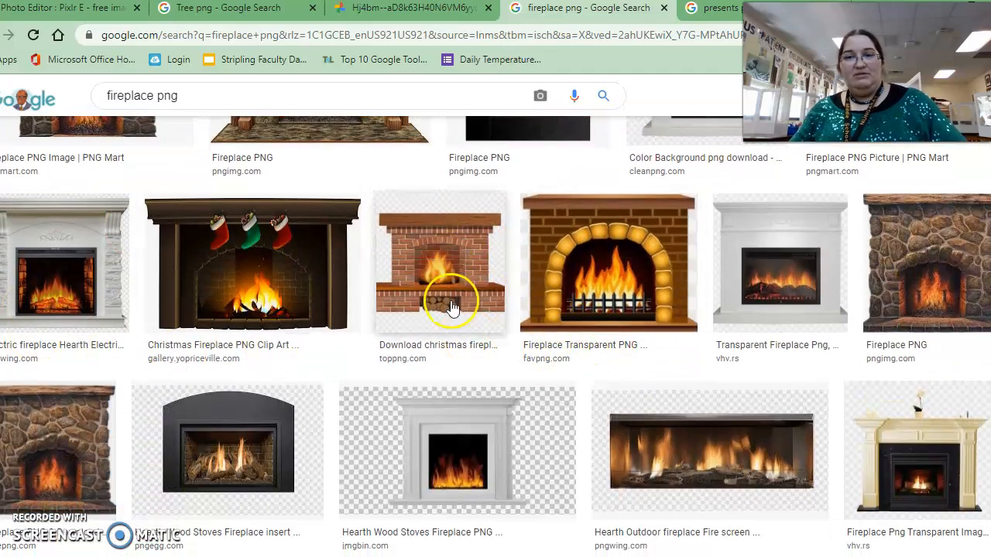
scroll(257, 245, down, 1)
scroll(258, 246, down, 3)
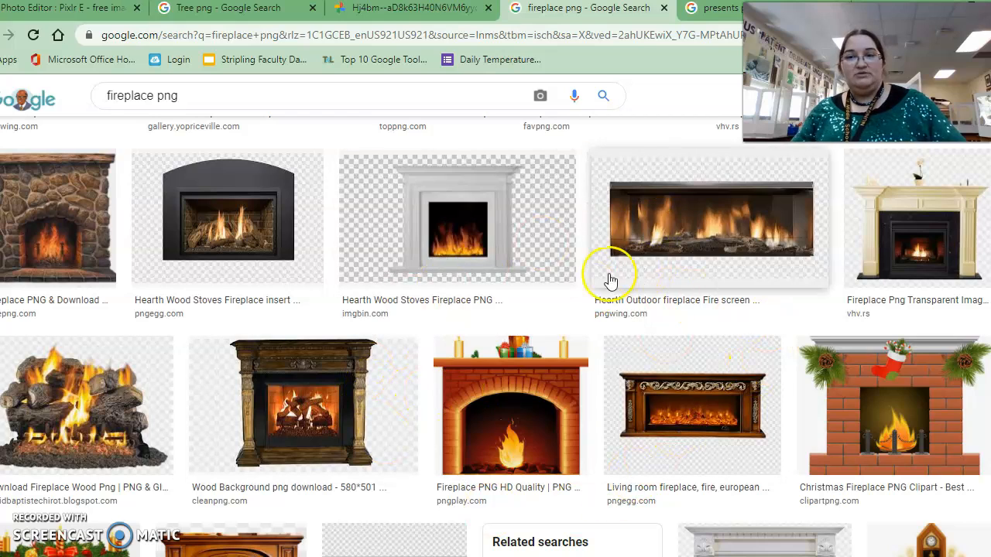
scroll(275, 332, down, 3)
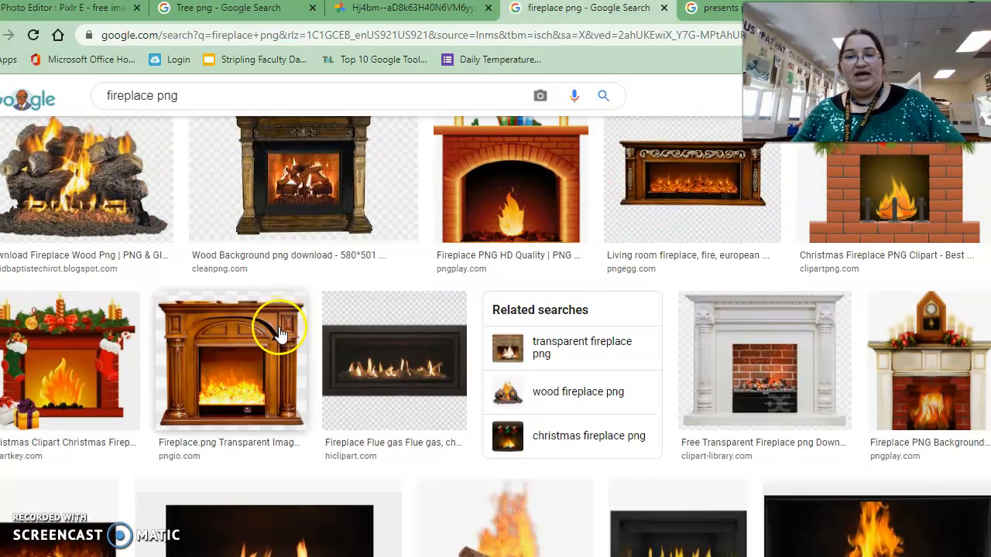
scroll(365, 332, down, 3)
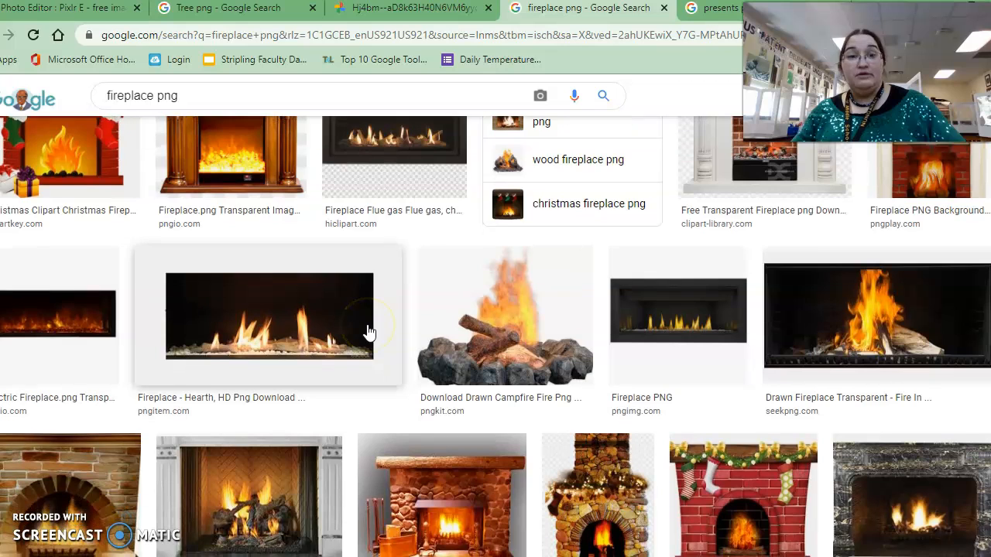
scroll(369, 331, down, 1)
scroll(522, 371, down, 2)
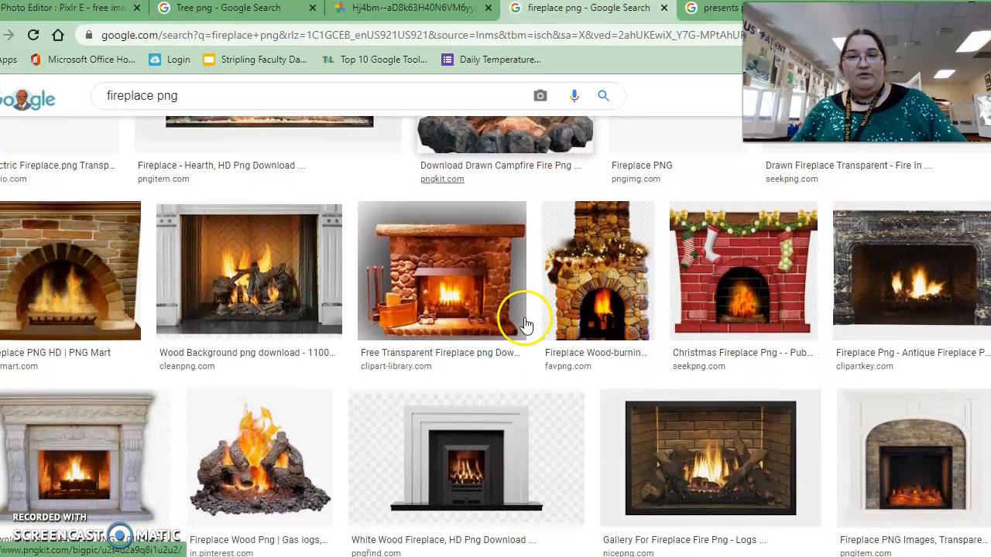
Step: View the FAVPNG stone fireplace with the garland as a separate image to check its background, and close it and its preview
right_click(573, 266)
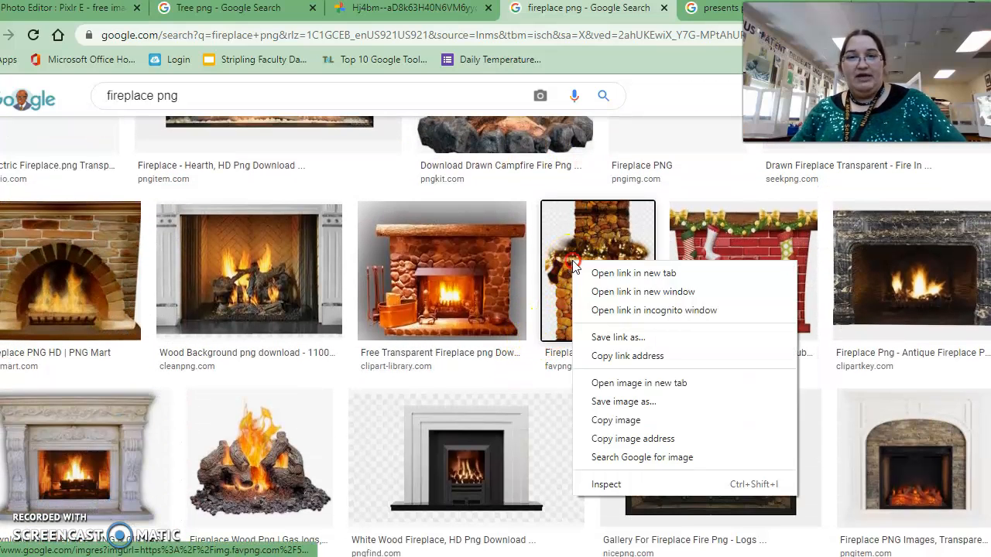
click(669, 383)
click(570, 255)
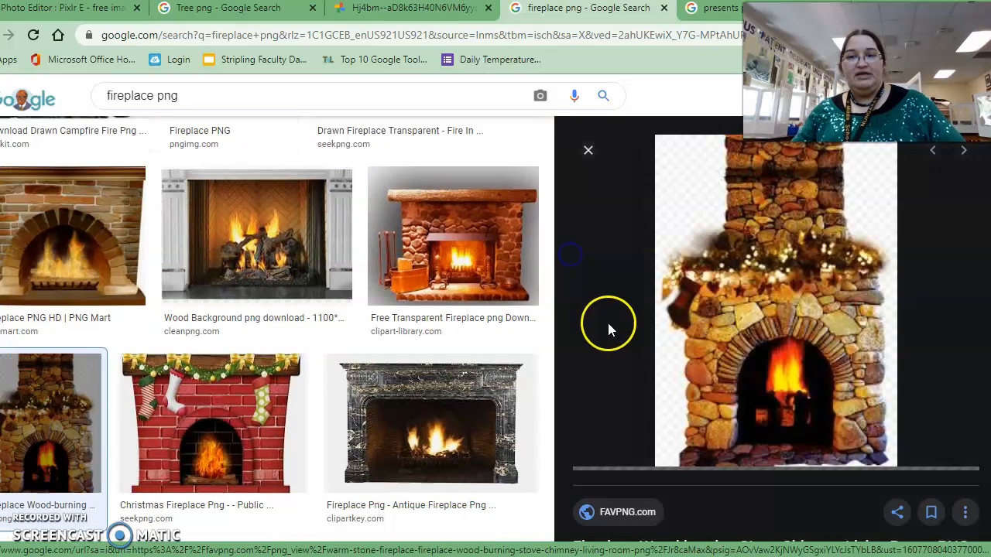
right_click(674, 313)
click(746, 432)
click(607, 9)
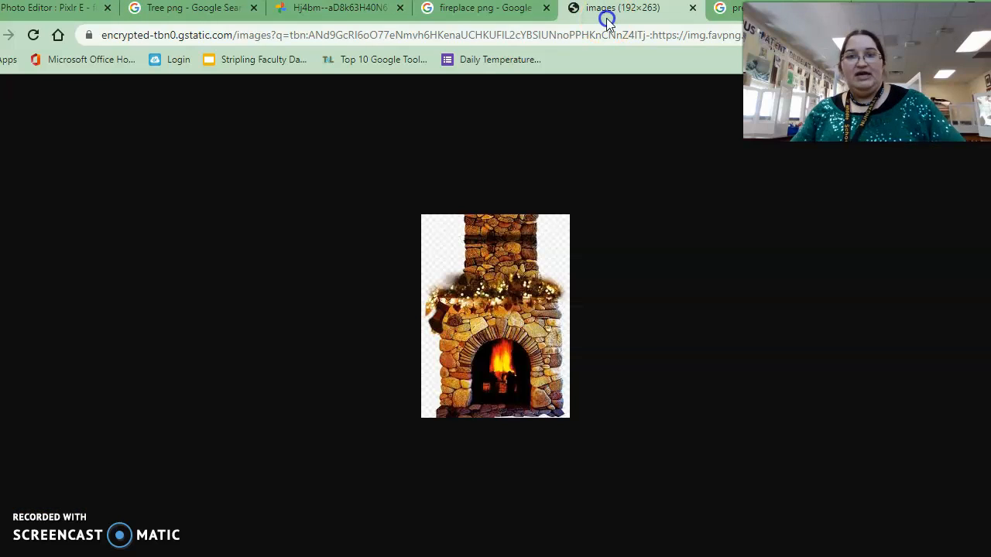
click(692, 7)
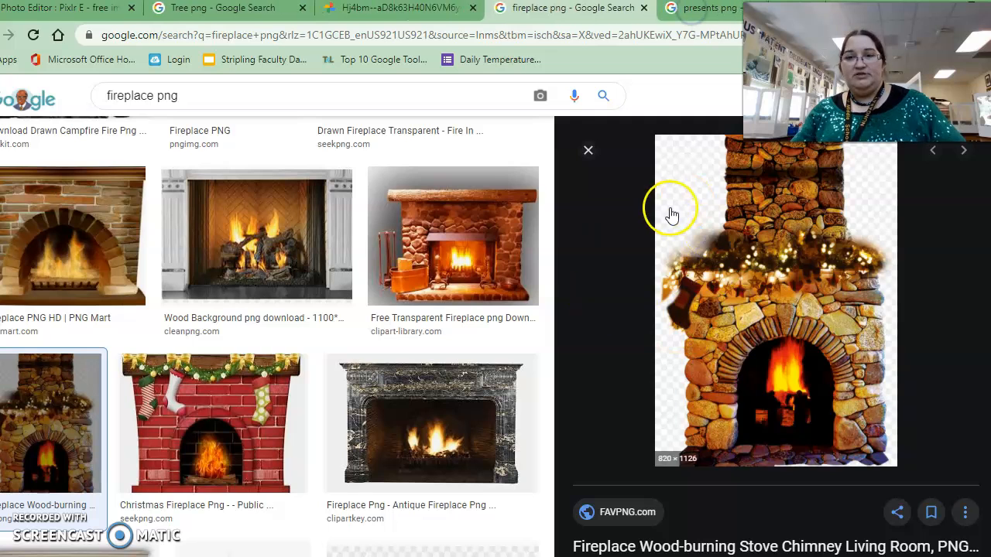
click(589, 154)
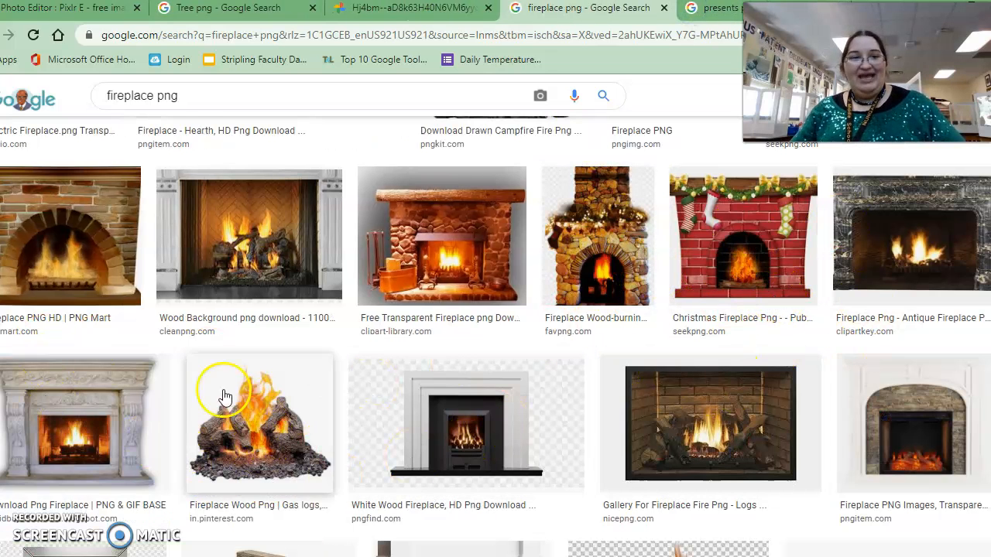
Step: Examine more fireplace png results, previewing and closing the PixelSquid medieval stone fireplace and the PNGkey wooden Procom fireplace
scroll(741, 421, down, 3)
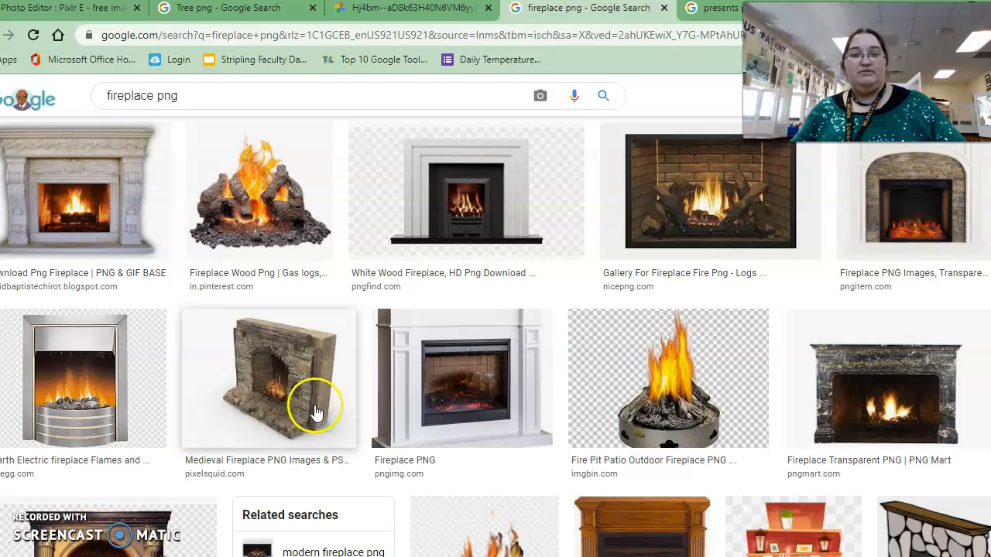
scroll(685, 364, down, 3)
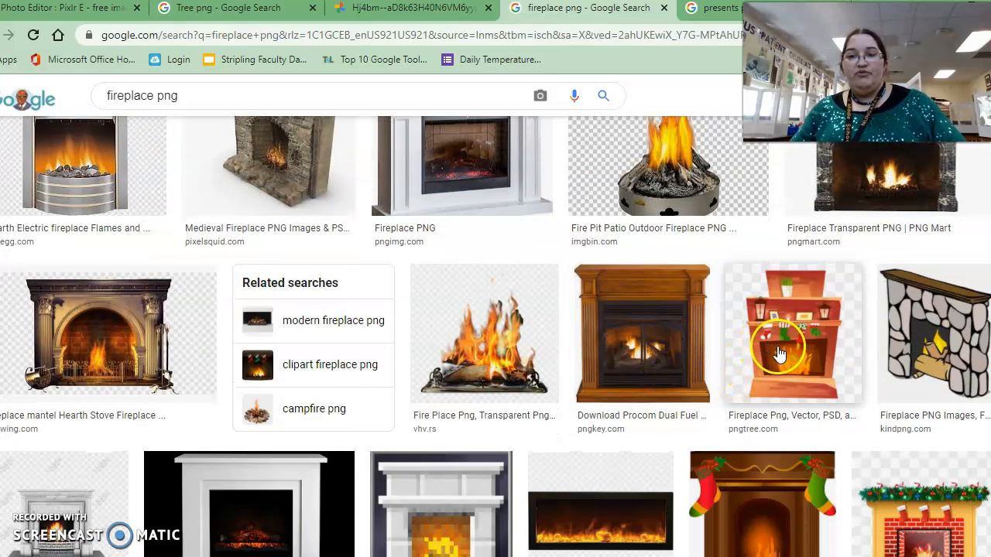
click(276, 202)
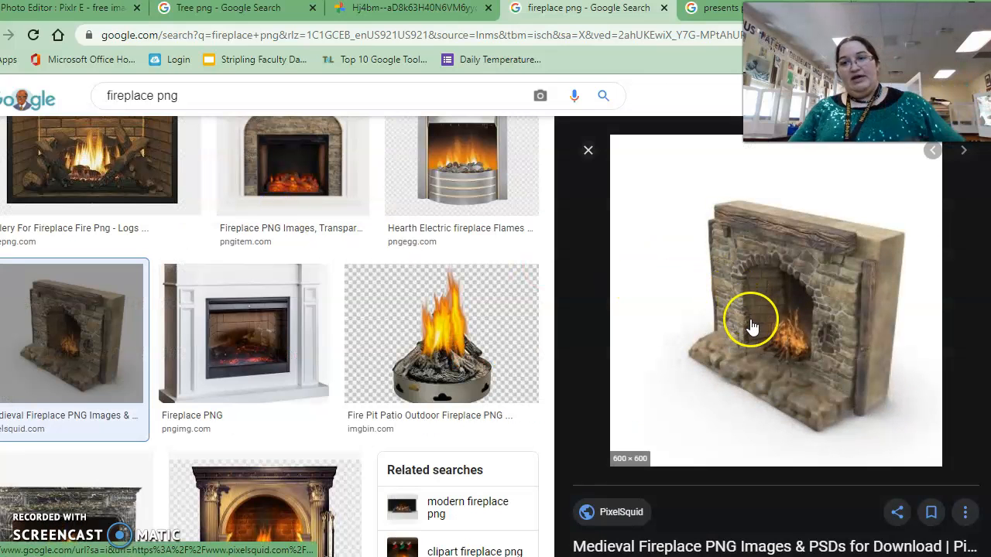
click(588, 150)
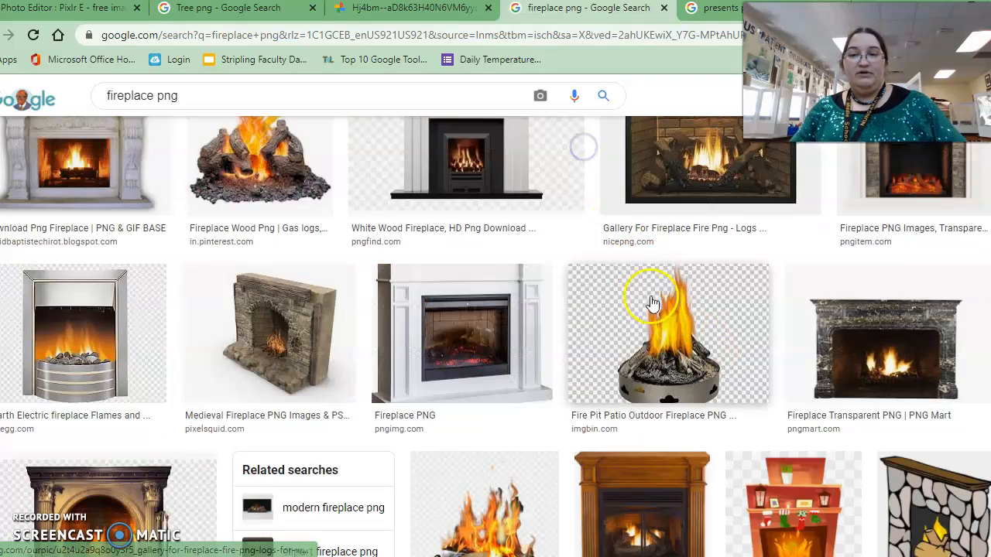
scroll(644, 325, down, 3)
click(665, 360)
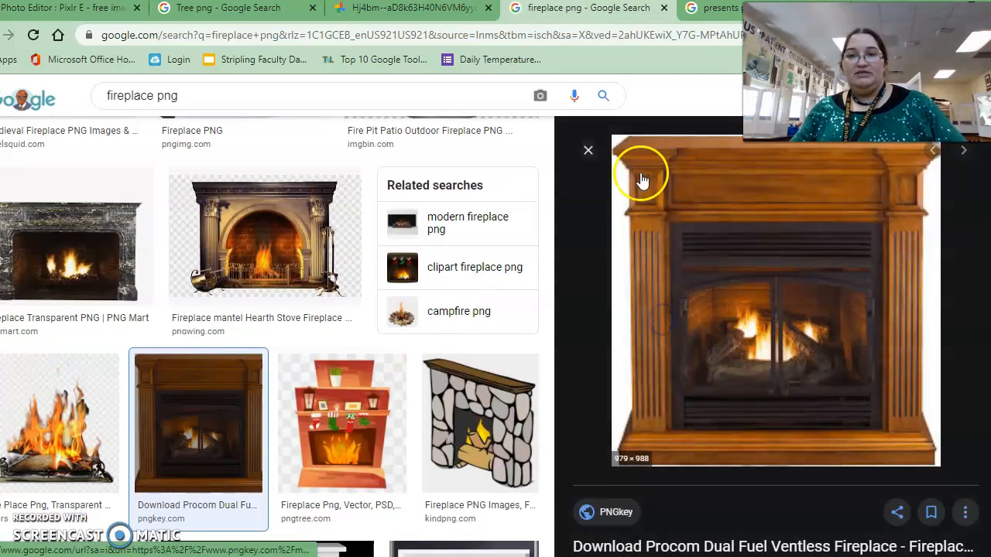
click(590, 152)
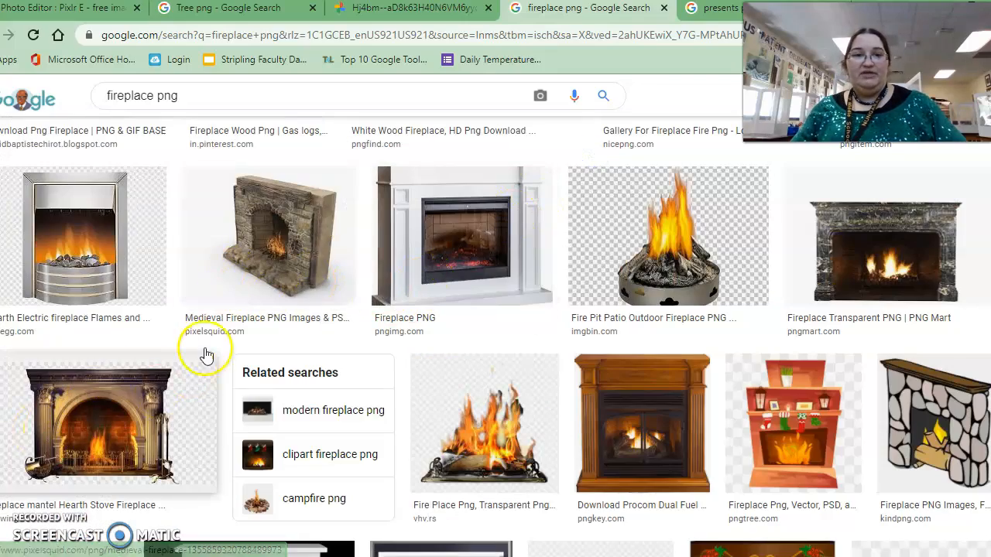
Step: Copy the PixelSquid medieval stone fireplace image from its preview and paste it into the Pixlr E canvas as a new layer
click(265, 246)
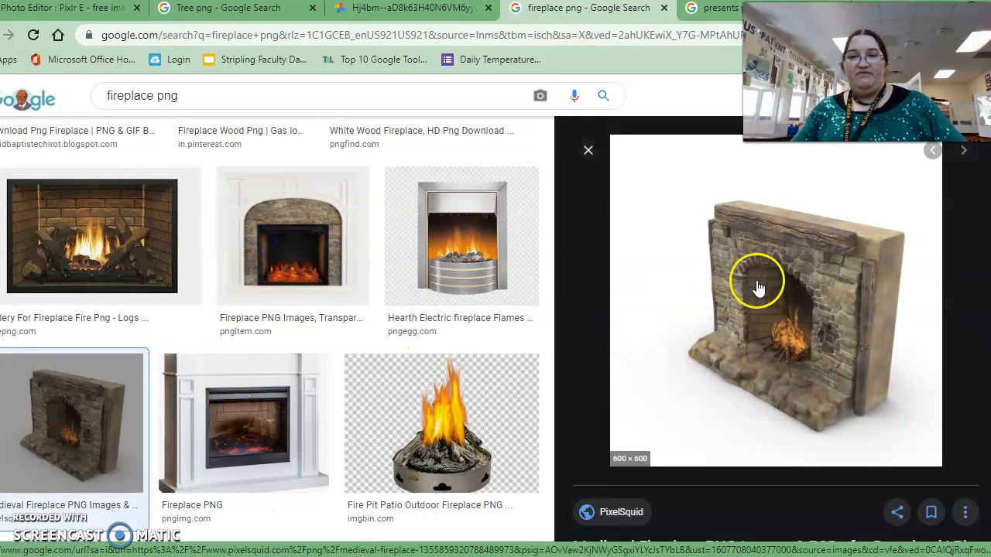
right_click(747, 371)
click(840, 289)
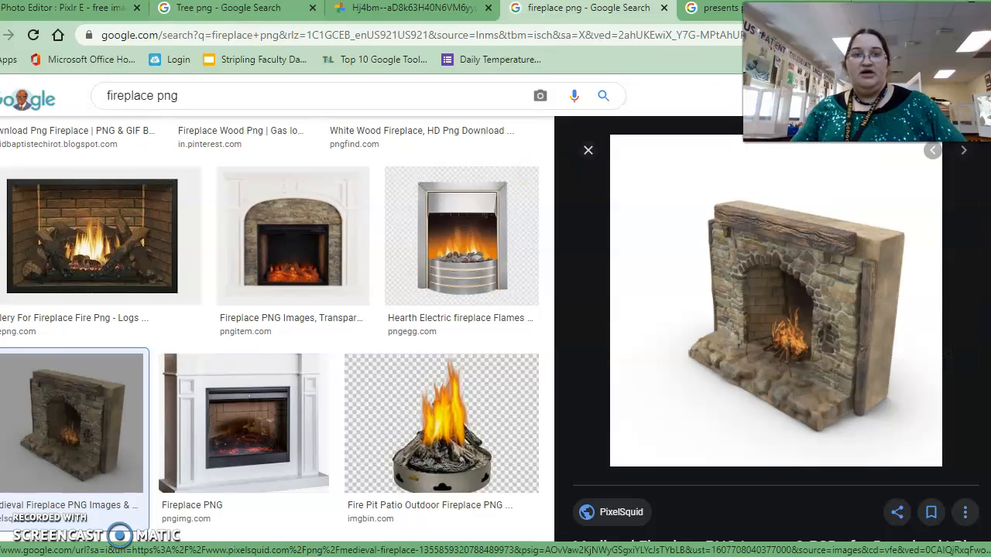
click(256, 16)
click(66, 11)
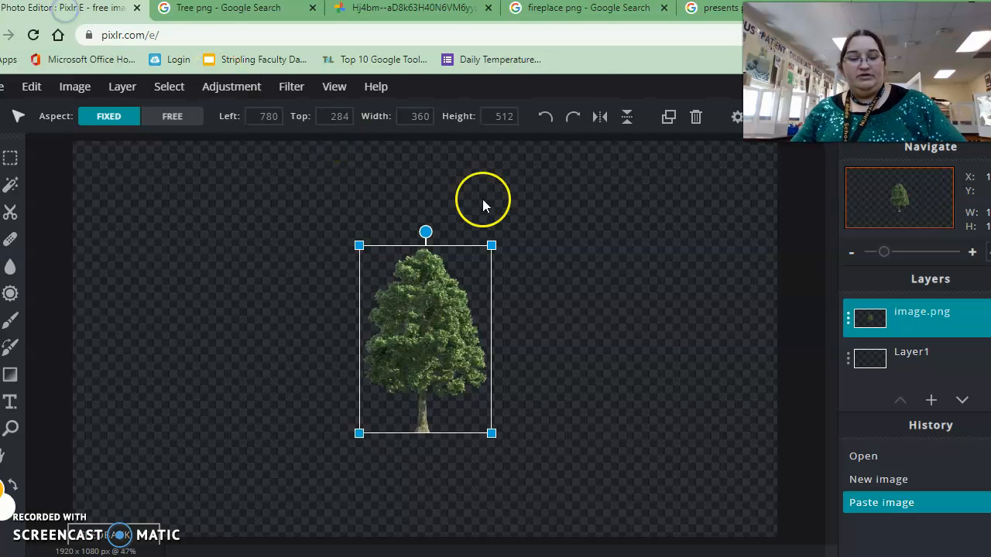
key(ctrl+v)
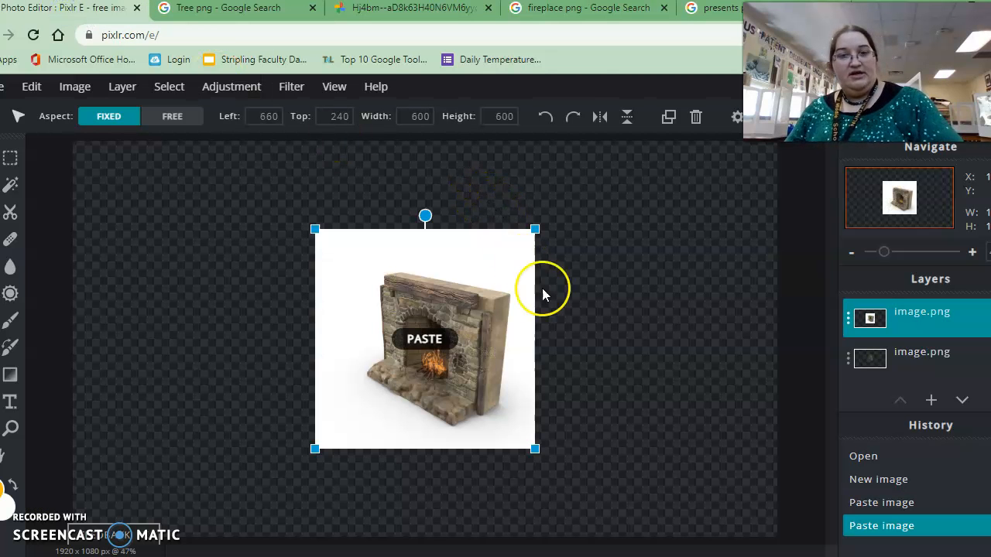
Step: Select the white background around the fireplace with the Wand at tolerance 32, delete it, and clear the selection
click(10, 184)
click(377, 274)
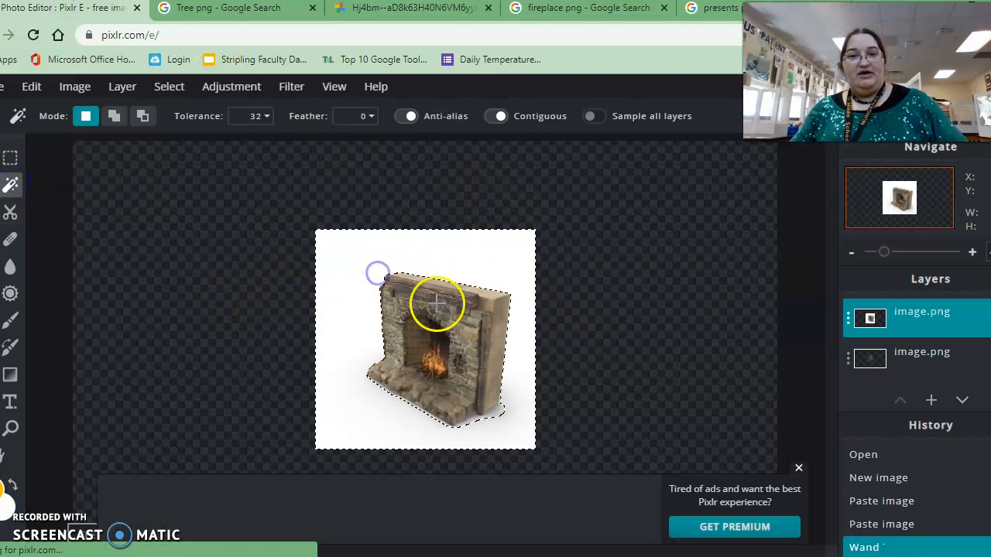
key(Delete)
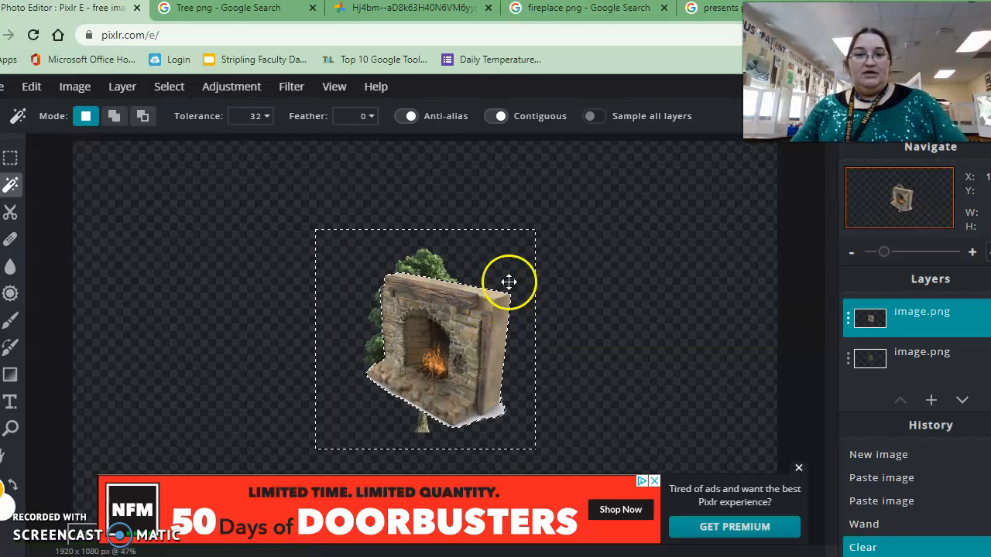
key(ctrl)
drag(464, 368, 660, 379)
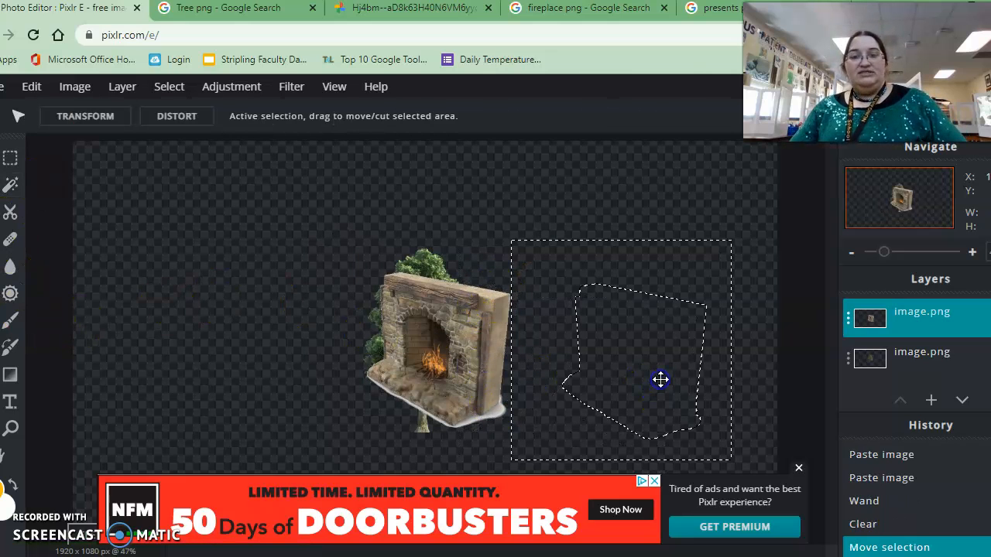
click(11, 158)
click(163, 222)
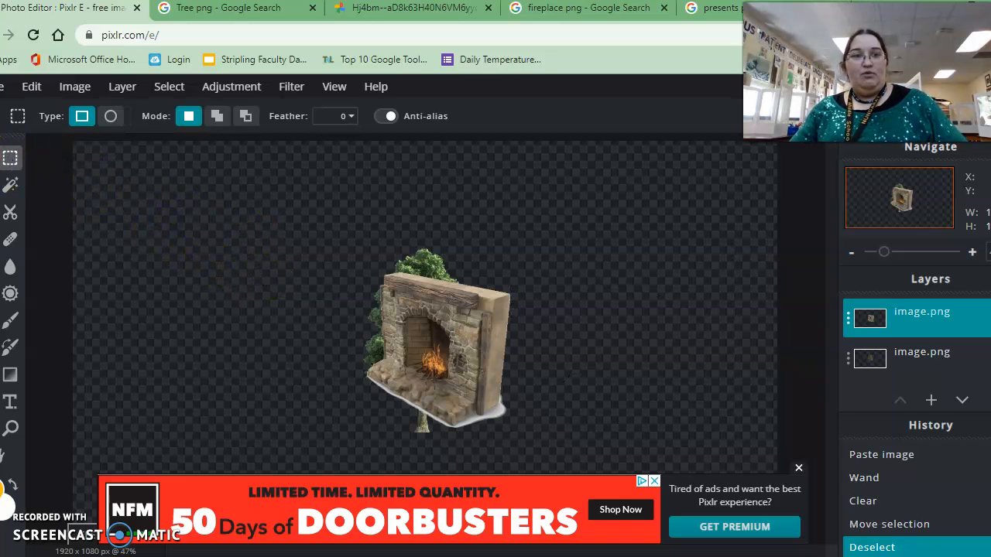
Step: Separate the tree and fireplace across the canvas, with the tree on the left side enlarged to about 634 × 902 px
key(v)
drag(440, 360, 189, 379)
drag(261, 268, 361, 224)
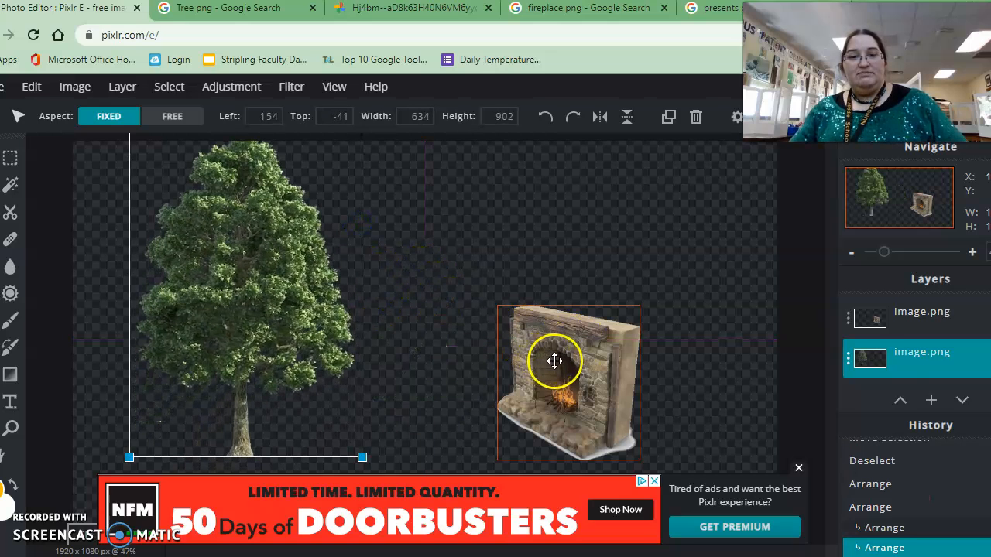
Step: Enlarge the fireplace proportionally to about 695 × 752 px and shift it closer to the middle of the canvas
click(555, 359)
drag(638, 303, 750, 184)
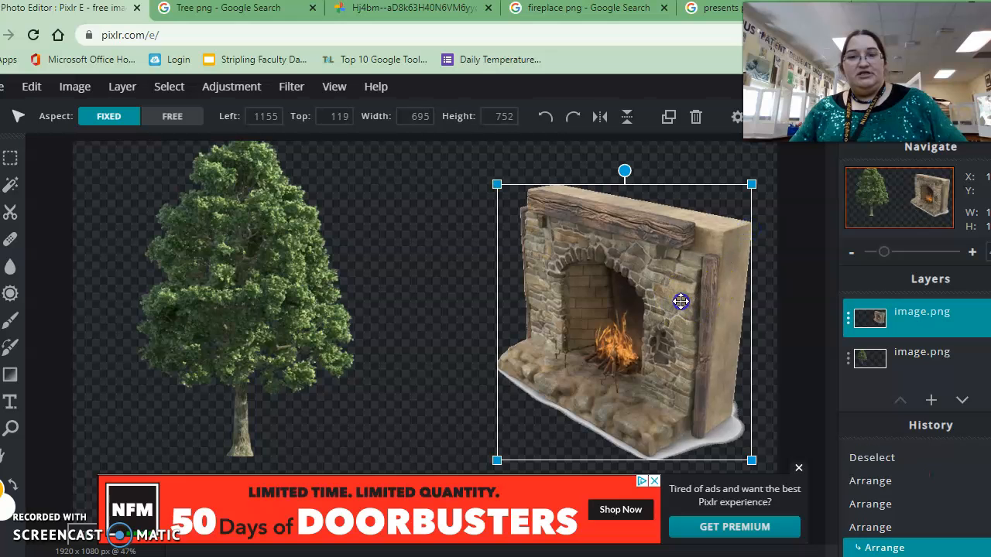
drag(731, 256, 659, 294)
Step: Move the tree to the canvas's upper-left area at about left 21, top 0, and dismiss the ad banner
click(280, 268)
drag(281, 267, 229, 284)
click(795, 470)
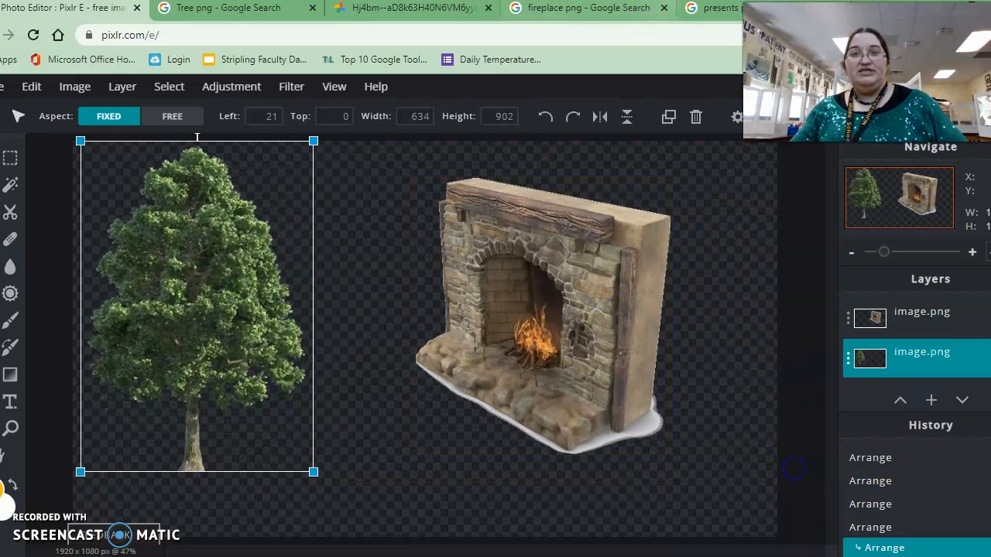
Step: View the PNG All gift image from the presents png results separately to check its background, and close it
click(572, 15)
click(714, 10)
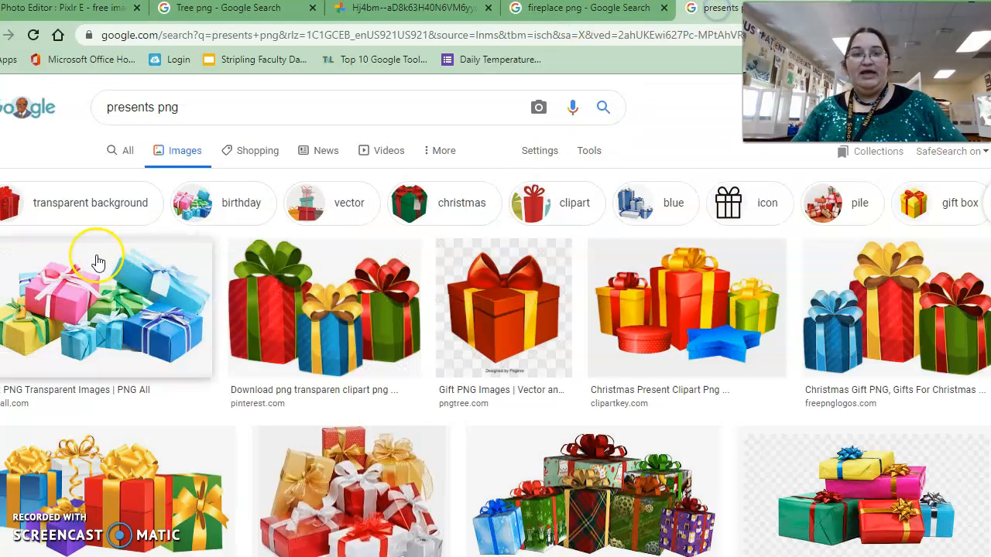
right_click(90, 299)
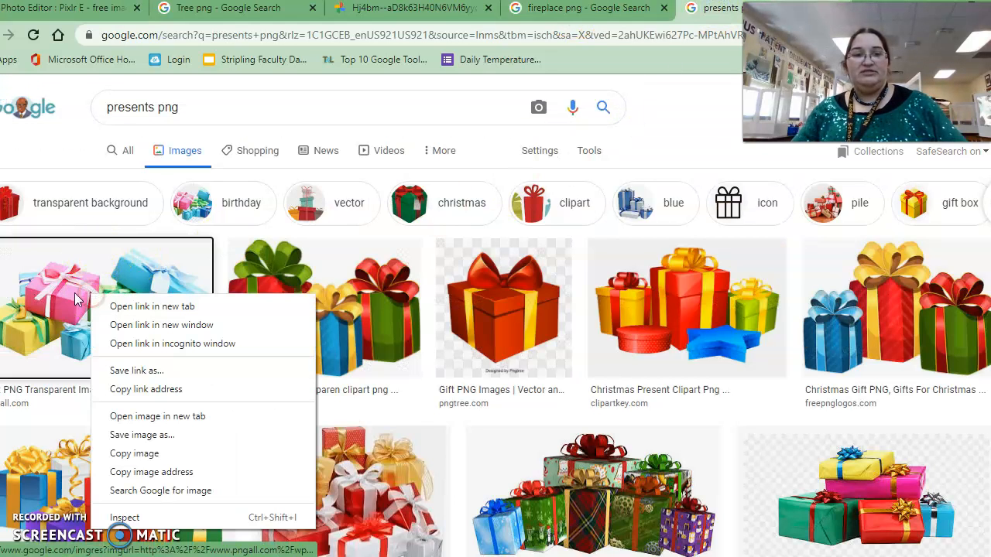
click(127, 304)
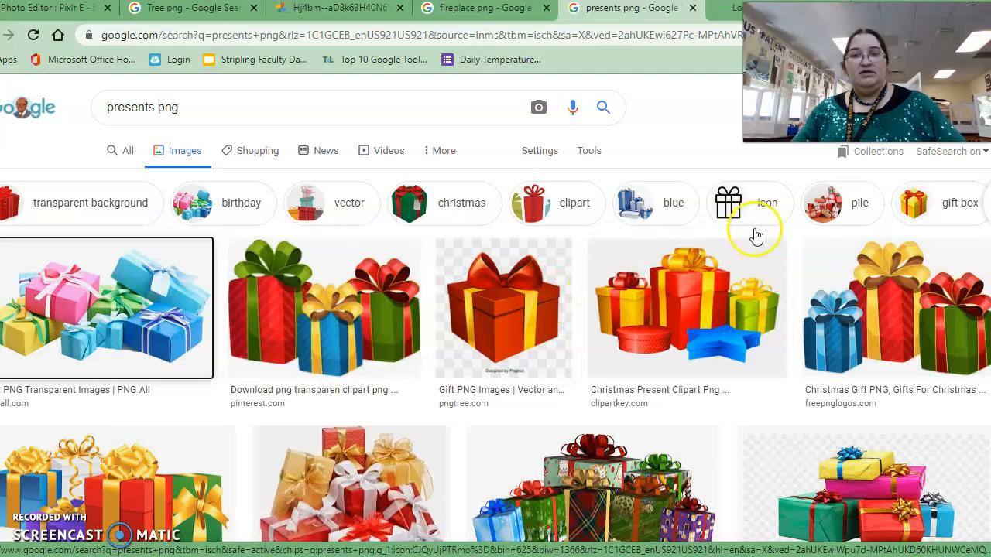
click(717, 11)
drag(735, 11, 445, 25)
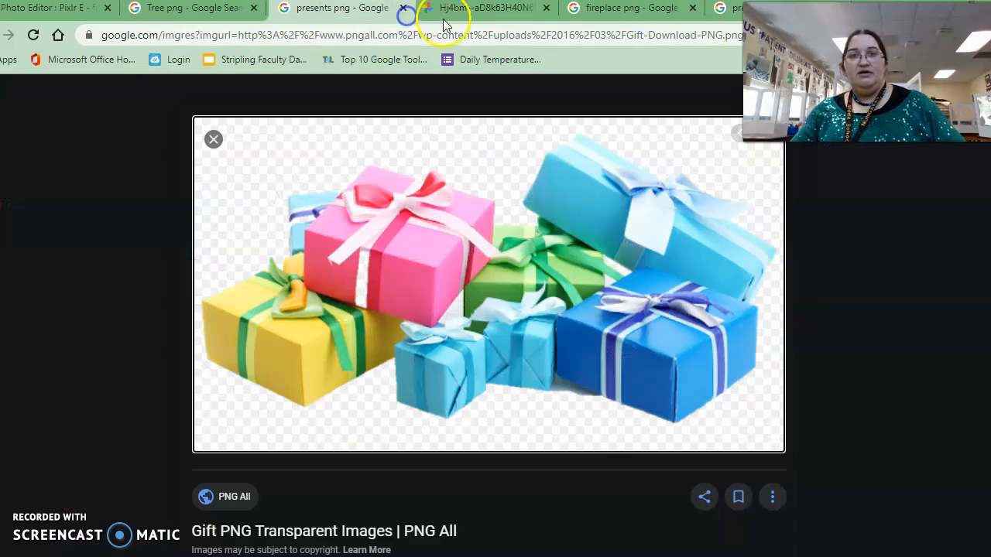
click(400, 8)
Step: Look through the presents png results and change the image search to "present png"
click(623, 14)
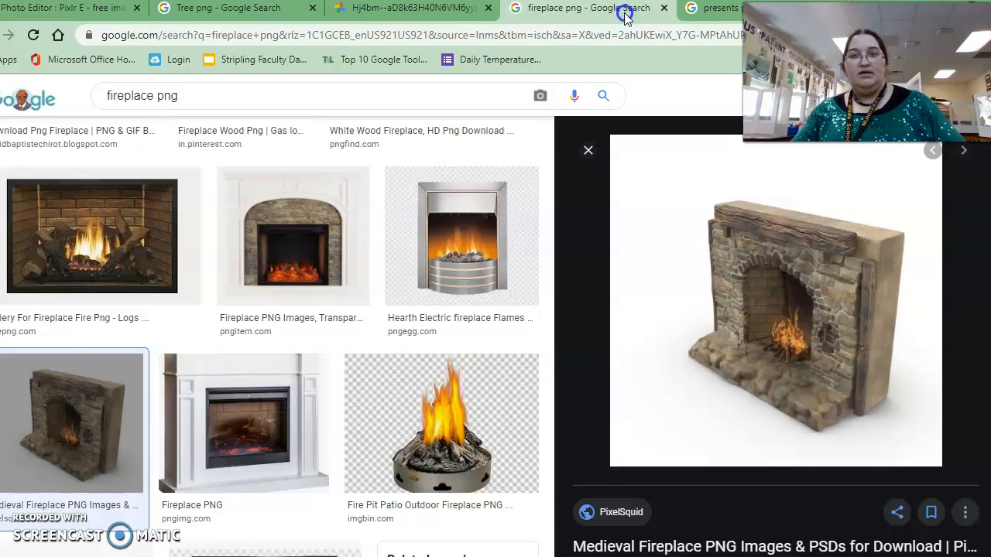
click(684, 17)
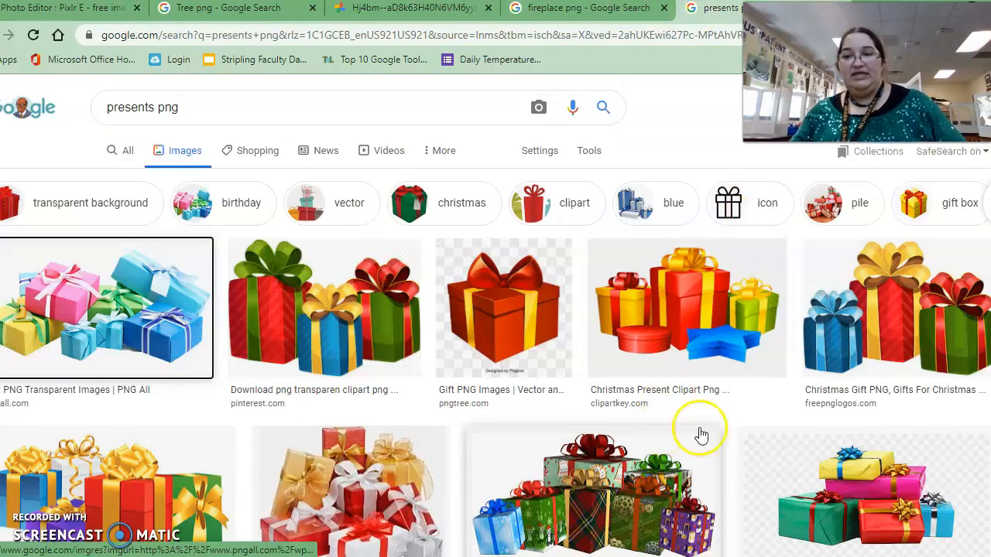
scroll(704, 430, down, 3)
scroll(713, 425, down, 8)
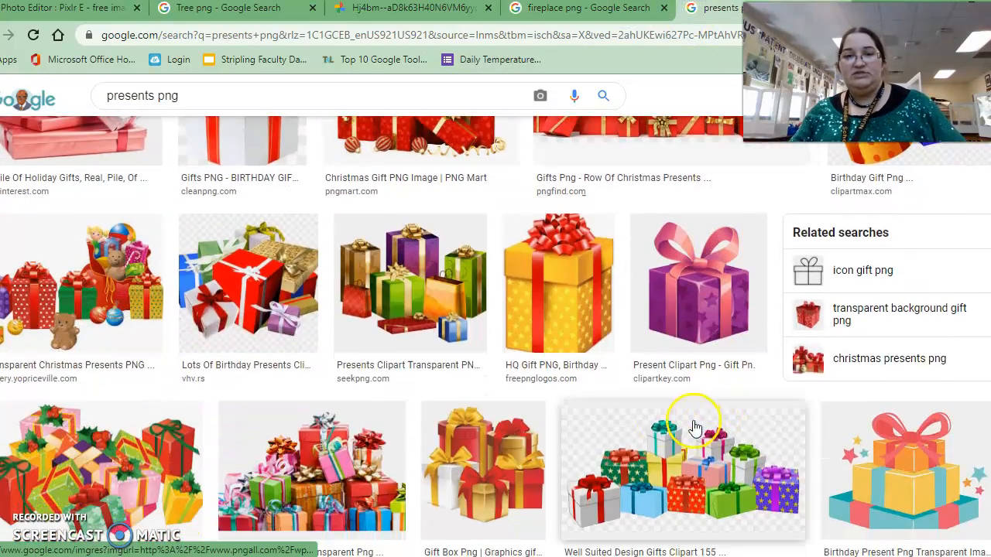
scroll(585, 405, up, 10)
scroll(586, 405, up, 2)
click(154, 109)
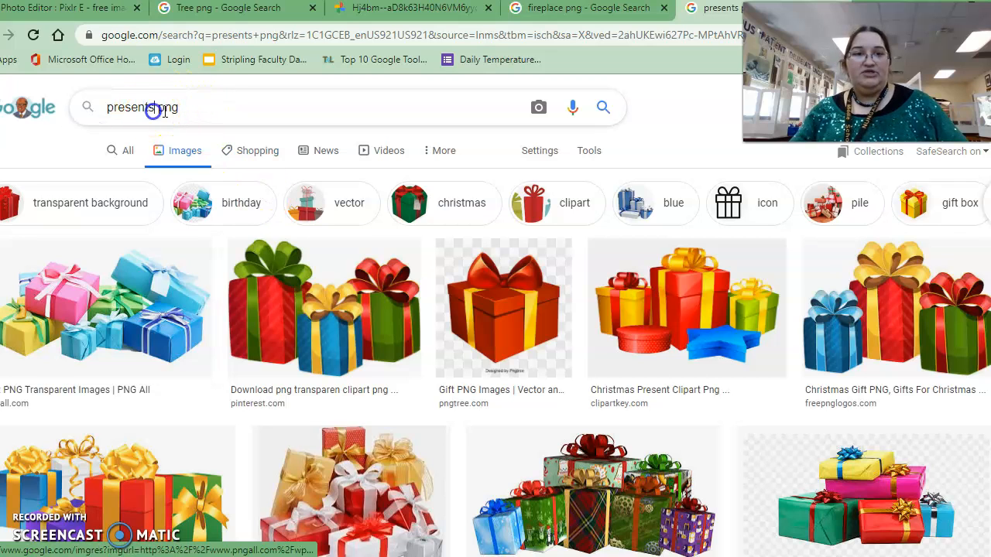
key(BackSpace)
key(Return)
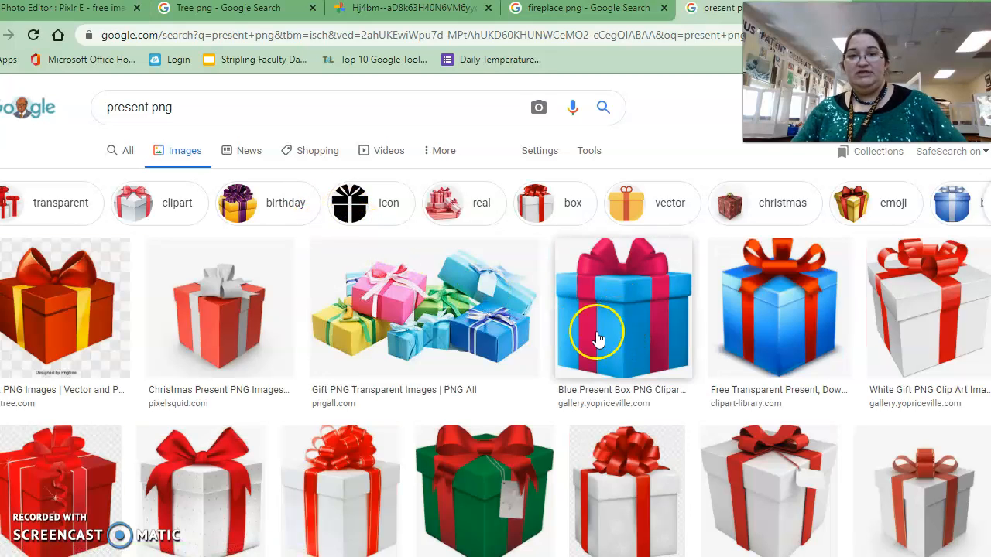
Step: Copy the PNG All pile of colourful gifts from its preview and paste it into the Pixlr E canvas as a new layer
click(484, 329)
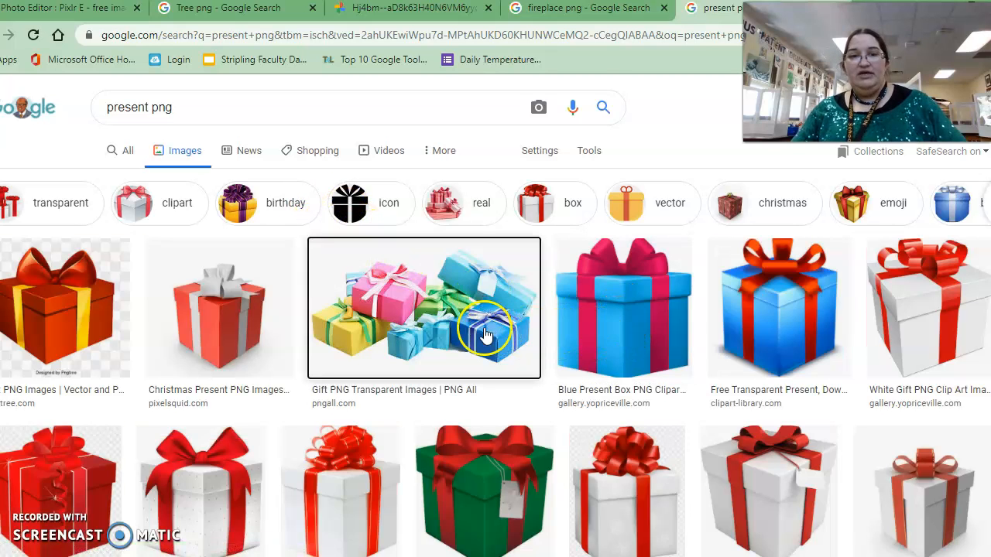
right_click(671, 311)
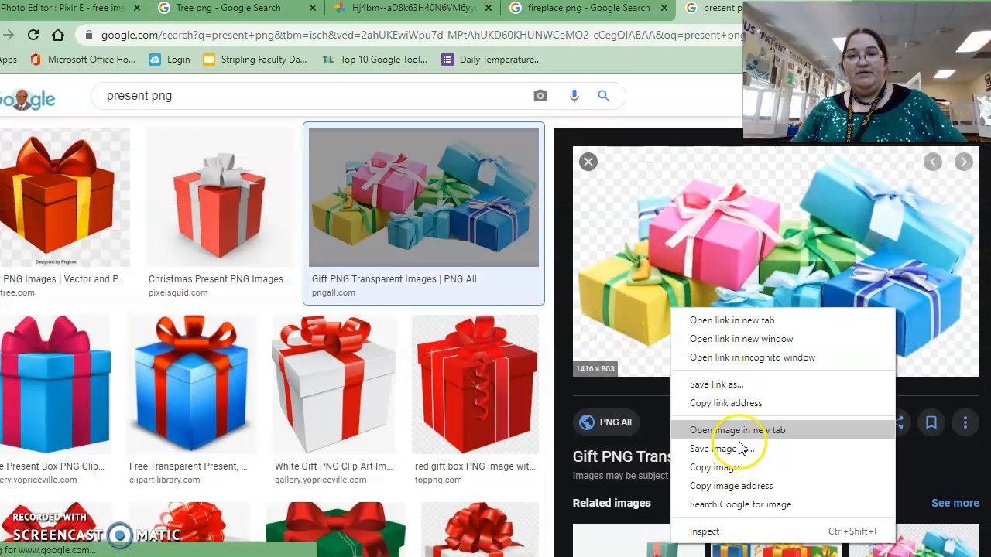
click(714, 467)
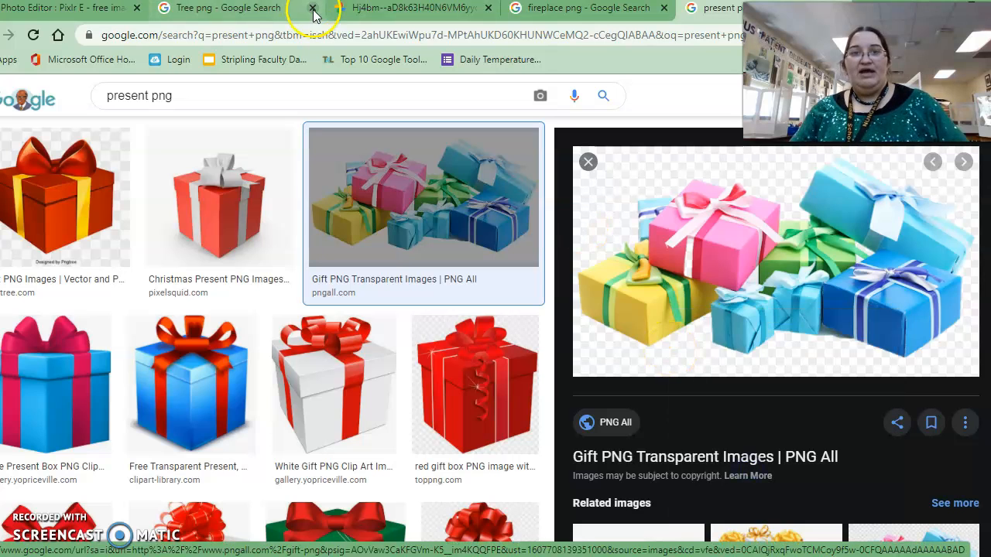
click(81, 9)
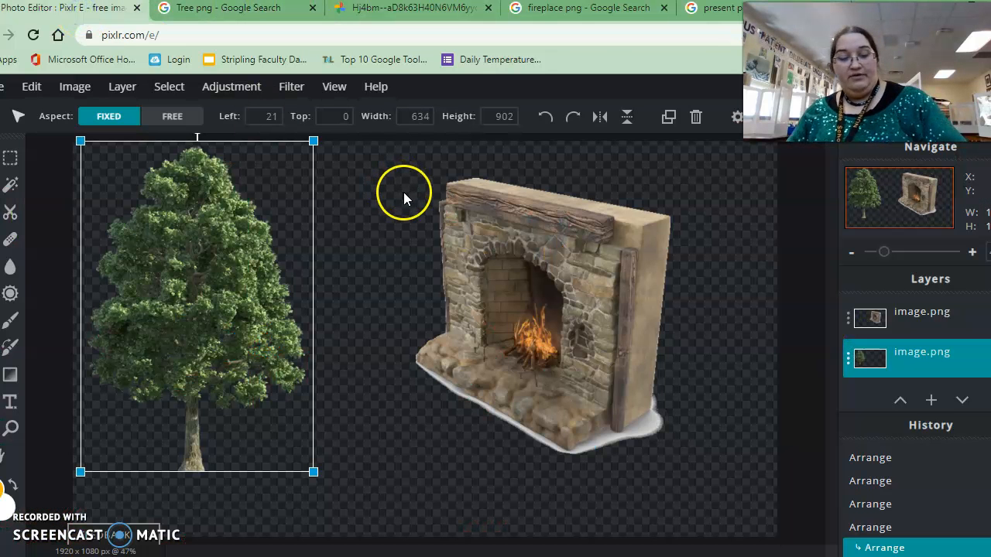
key(ctrl+v)
Step: Place the presents under the tree at about 548 × 310 px, and move the fireplace to the canvas's lower-right corner
drag(464, 350, 205, 430)
click(260, 408)
drag(282, 384, 295, 380)
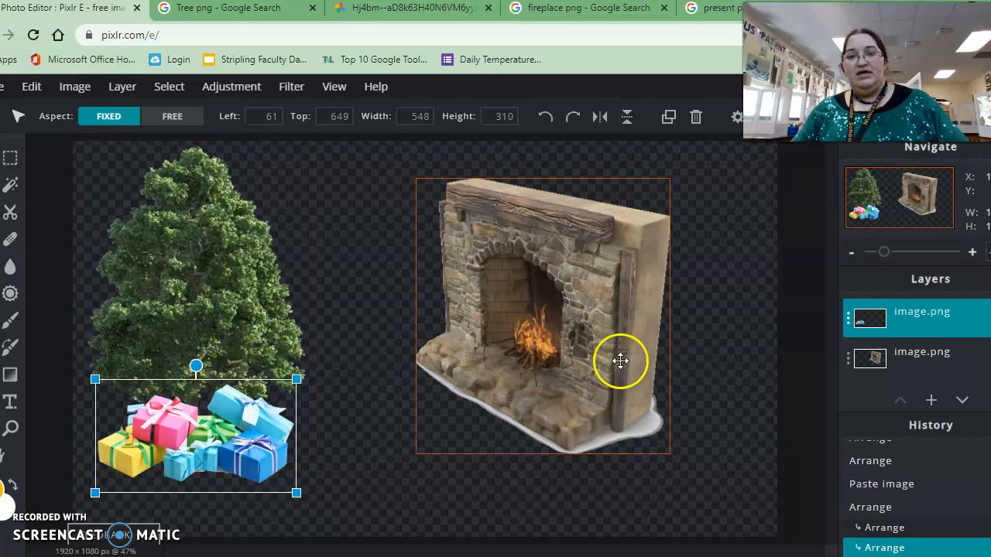
drag(621, 359, 704, 435)
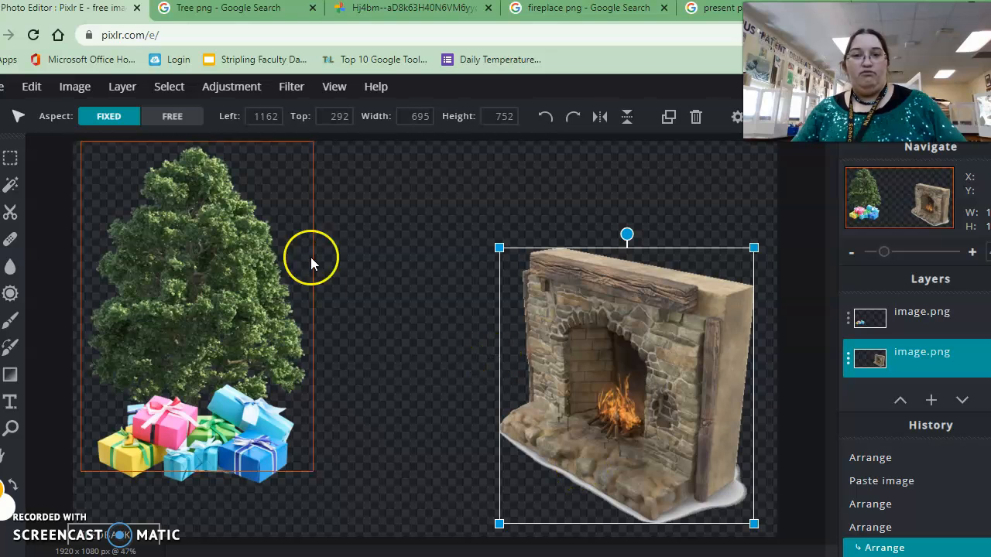
Step: Draw a rectangular marquee from the middle of the tree to the canvas's right edge, enclosing the whole fireplace
click(11, 157)
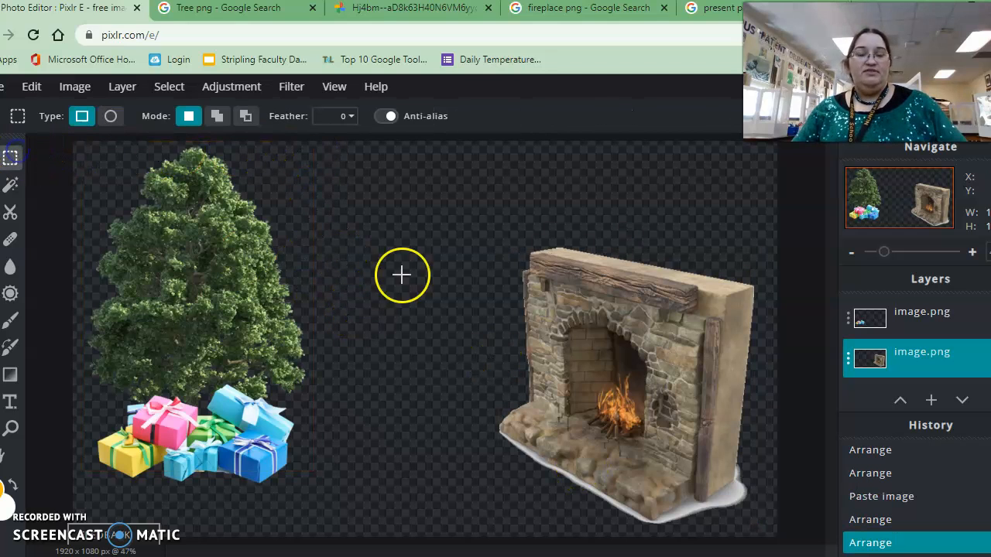
drag(360, 134, 701, 542)
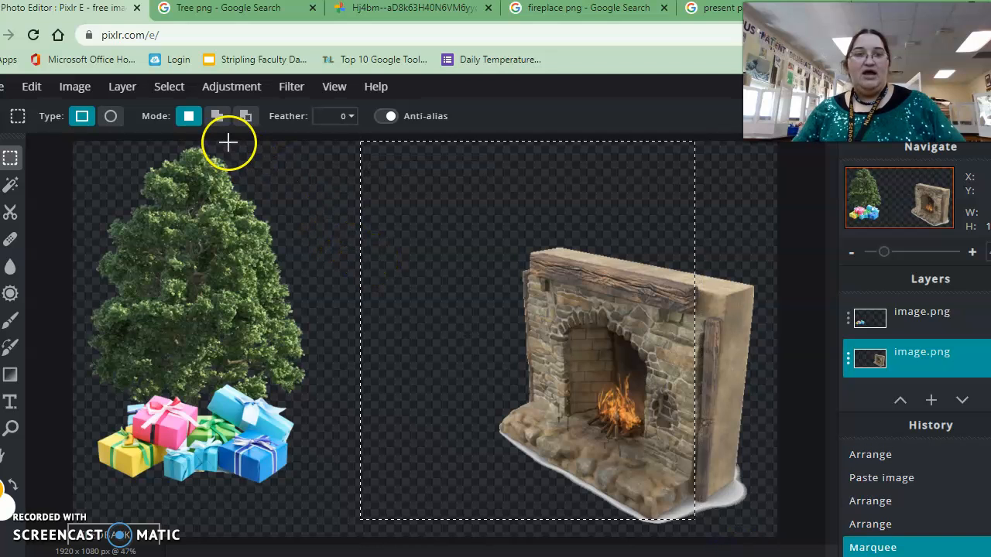
drag(196, 140, 777, 521)
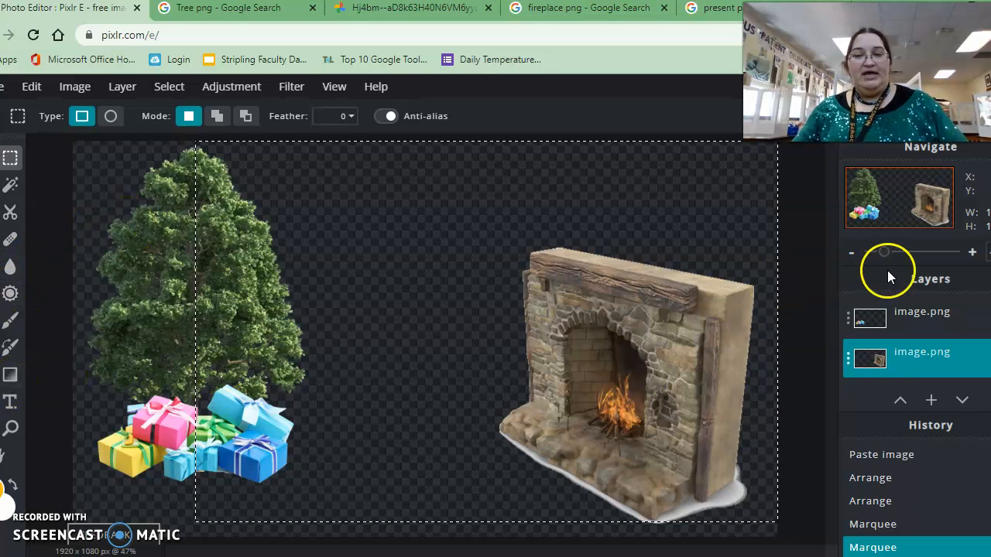
Step: Add a new empty layer and browse the colour presets for a linear gradient
click(931, 400)
click(375, 317)
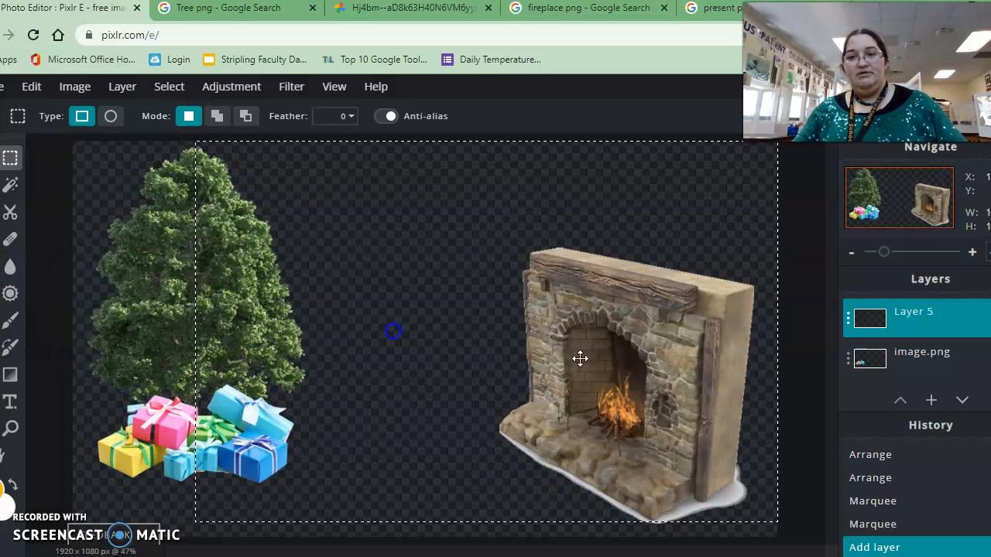
click(10, 376)
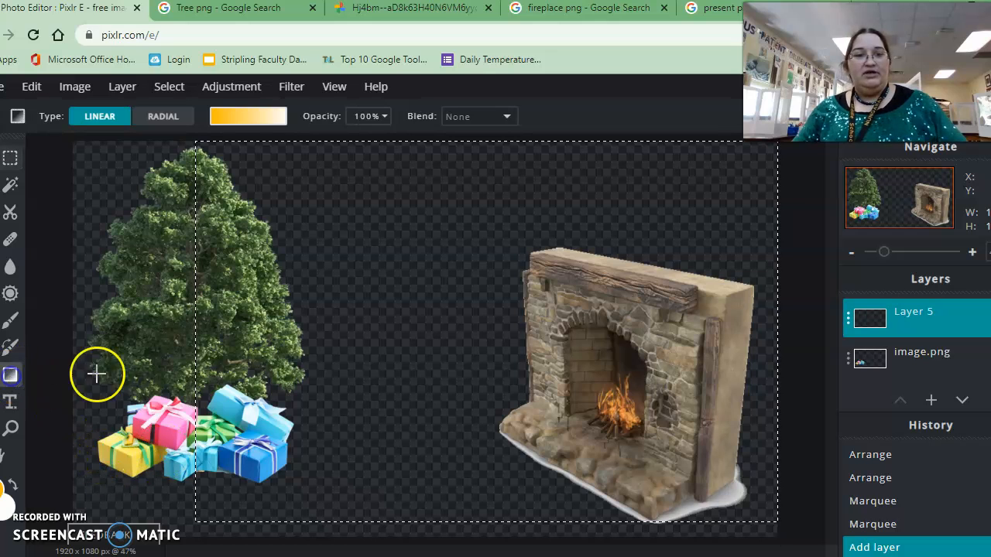
click(230, 114)
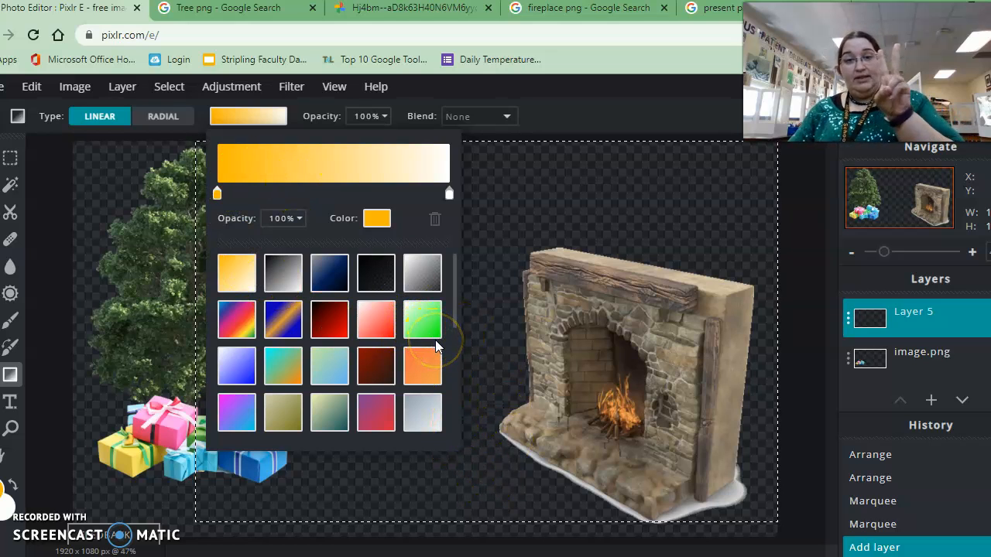
click(432, 387)
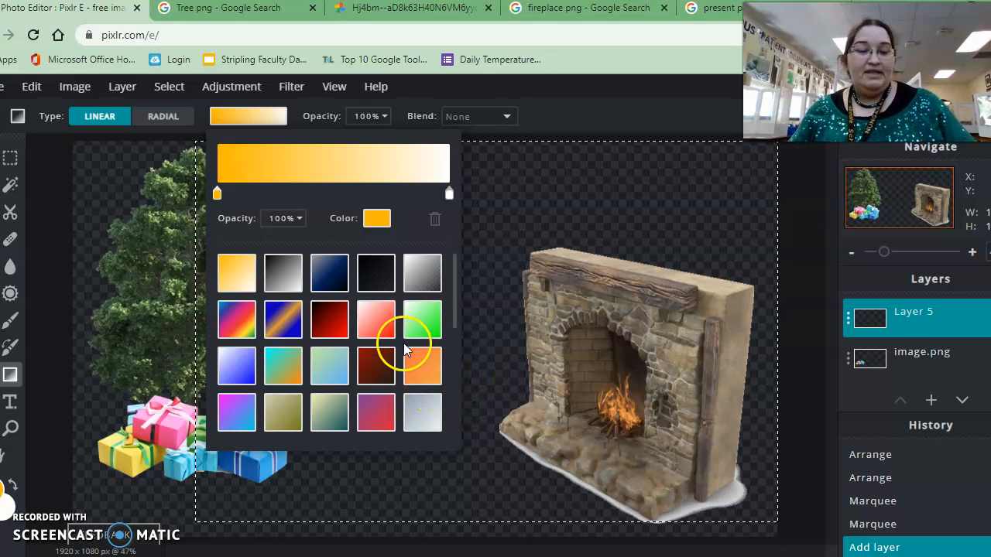
scroll(403, 343, down, 5)
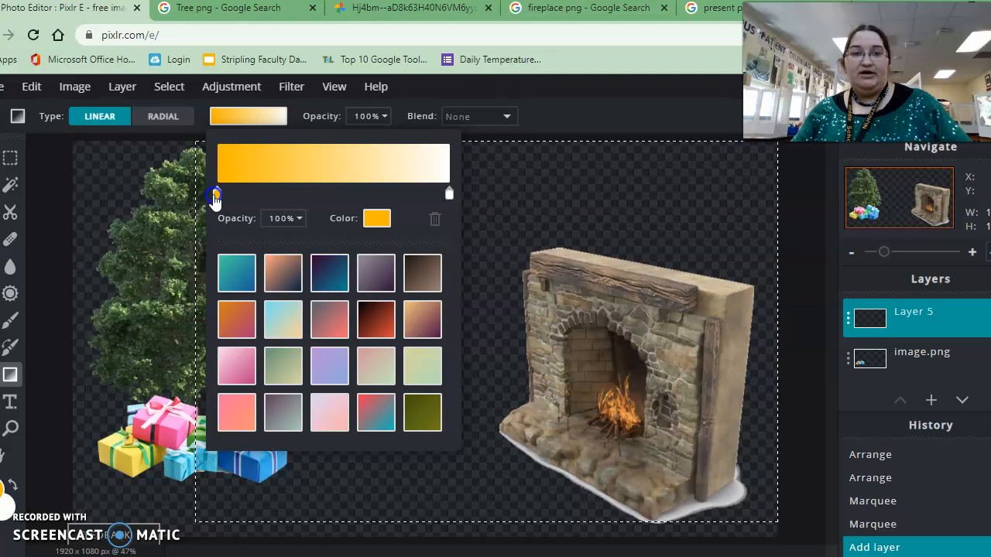
Step: Change the gradient's end colour to dark brown
click(449, 195)
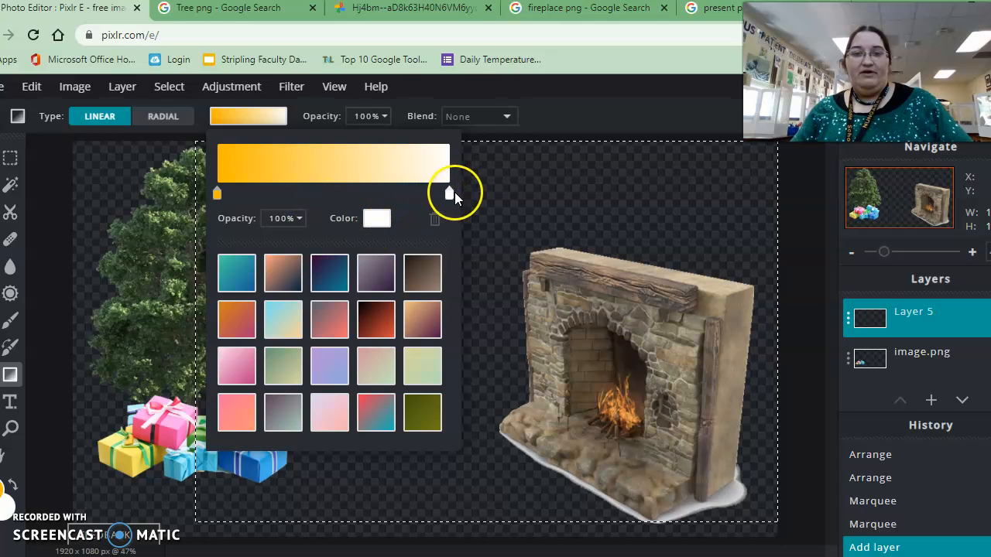
click(381, 221)
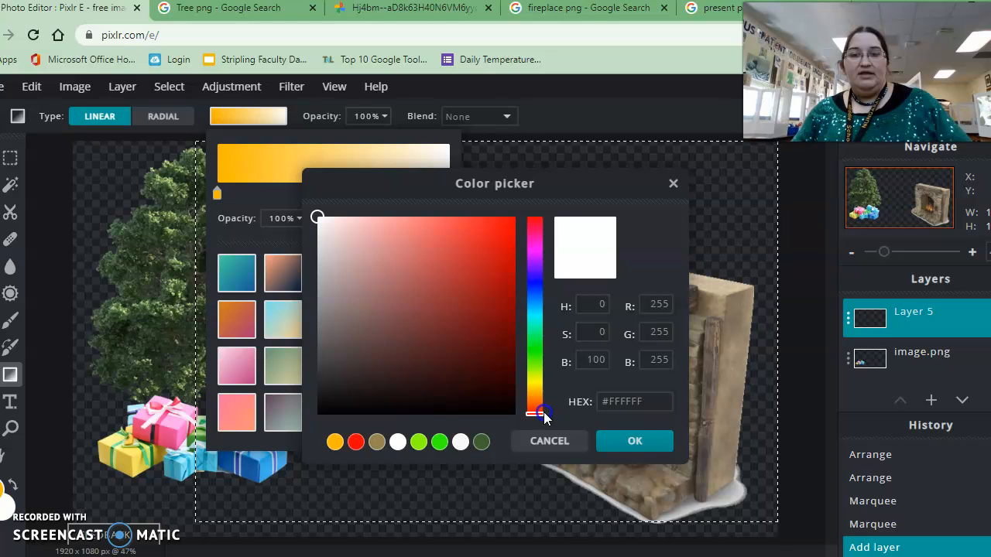
drag(544, 418, 535, 396)
drag(472, 329, 487, 341)
click(663, 440)
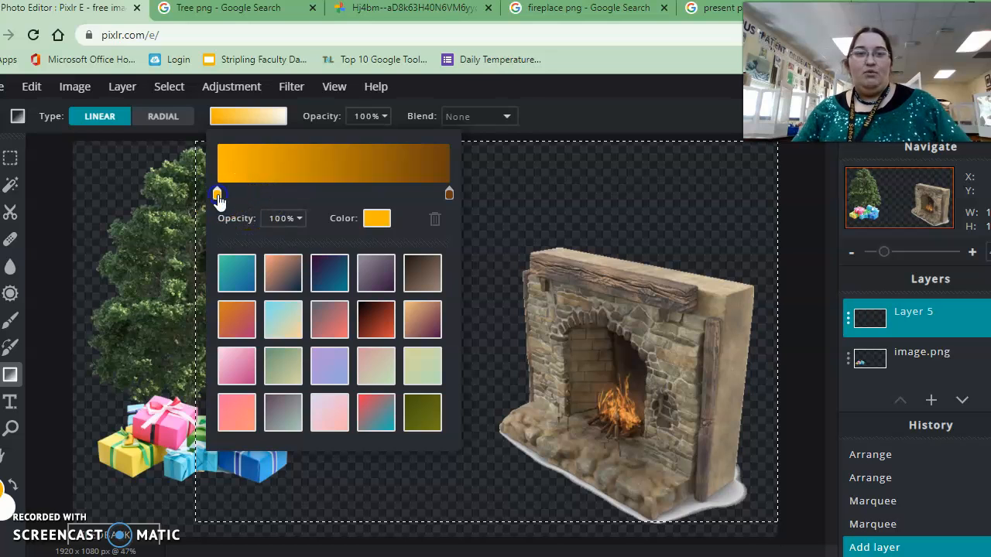
Step: Change the gradient's start colour to light mint green, #72F9A8
click(378, 219)
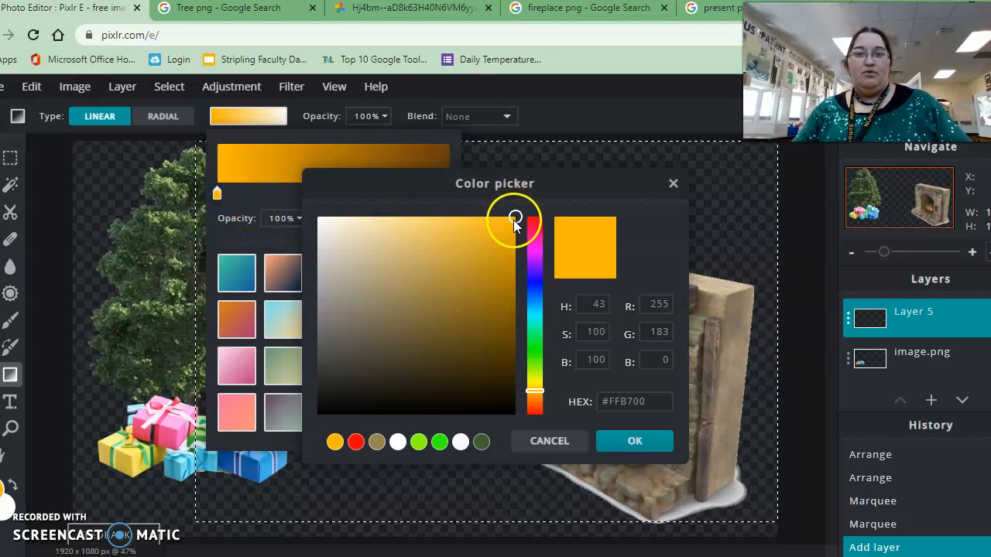
drag(501, 220, 425, 221)
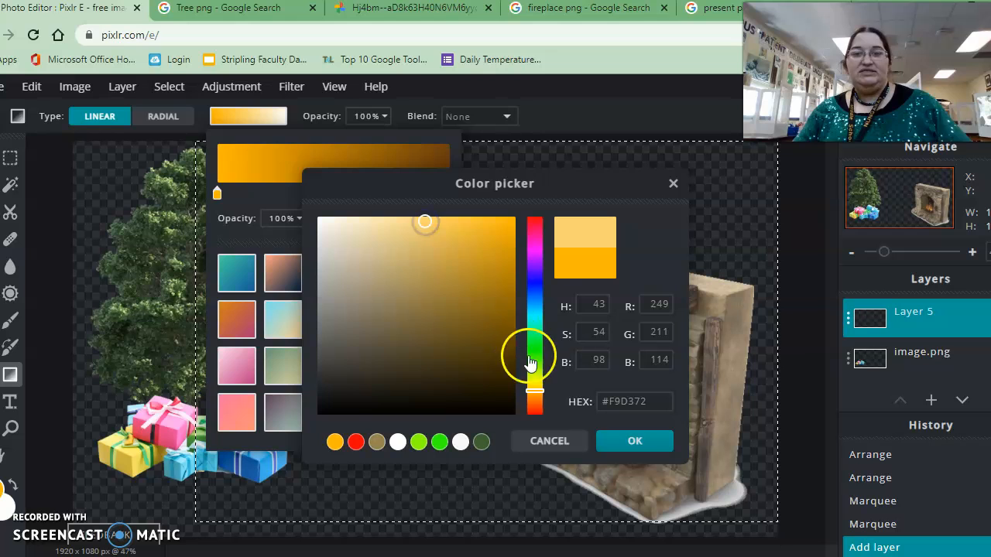
drag(540, 395, 539, 342)
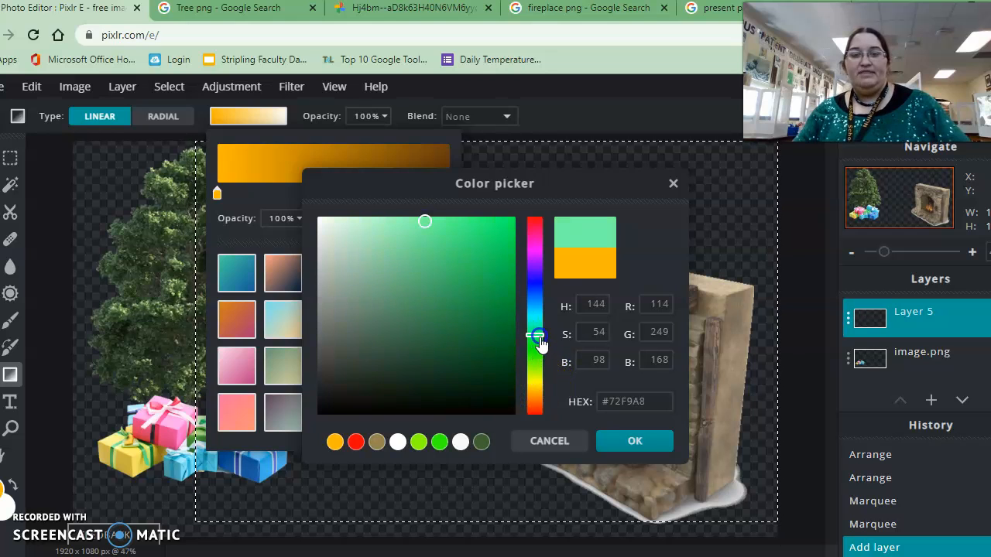
click(633, 438)
click(513, 164)
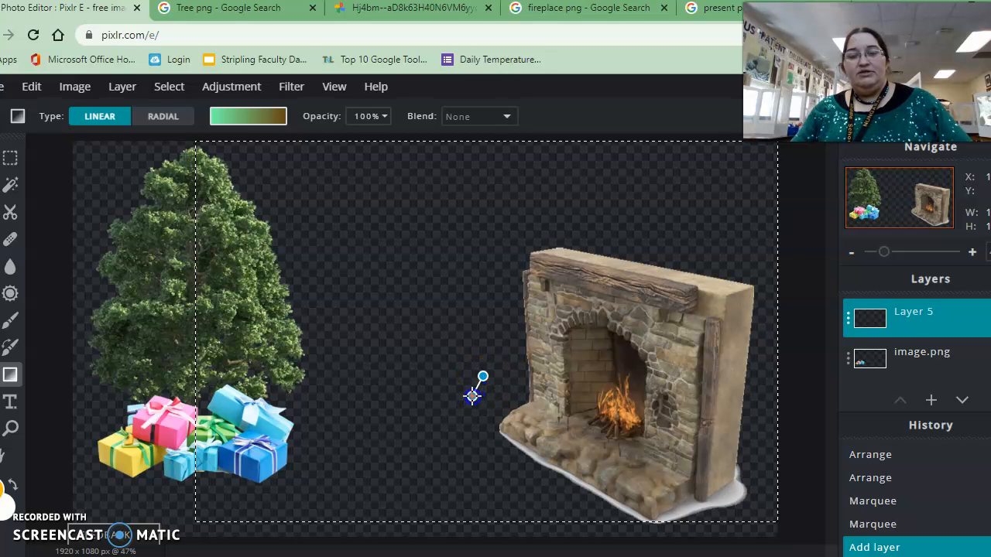
Step: Try a short diagonal green-to-brown gradient beside the fireplace with its layer below the images, and undo both changes
drag(482, 376, 472, 395)
drag(881, 323, 893, 372)
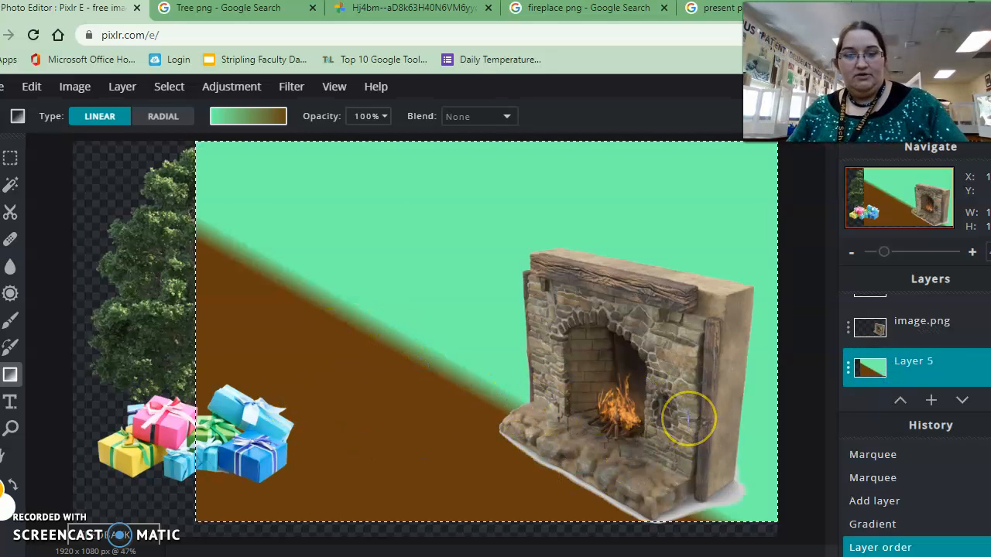
key(ctrl+z)
key(ctrl+z)
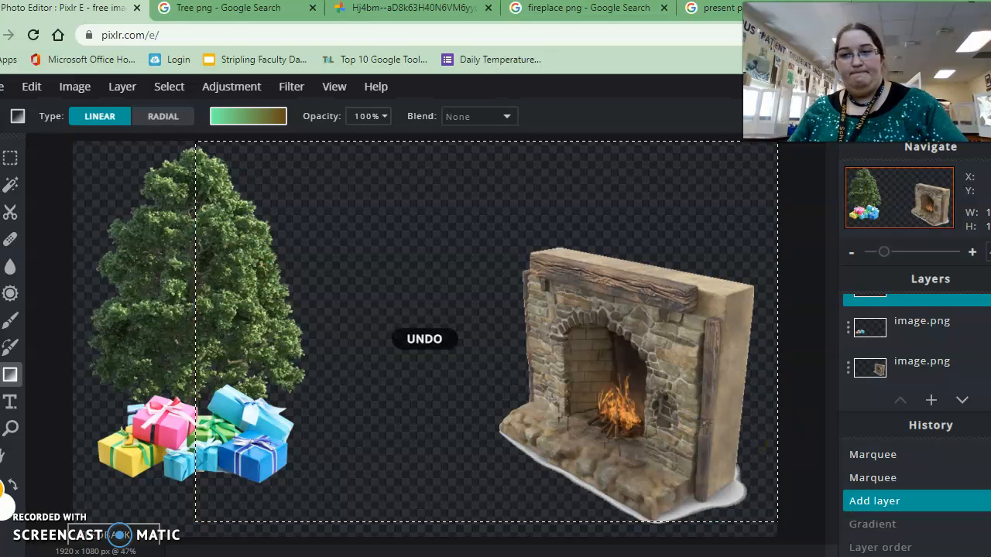
Step: Move the empty gradient layer below the image layers, and try two short diagonal gradients at the fireplace's lower-right base, undoing each
drag(963, 303, 967, 378)
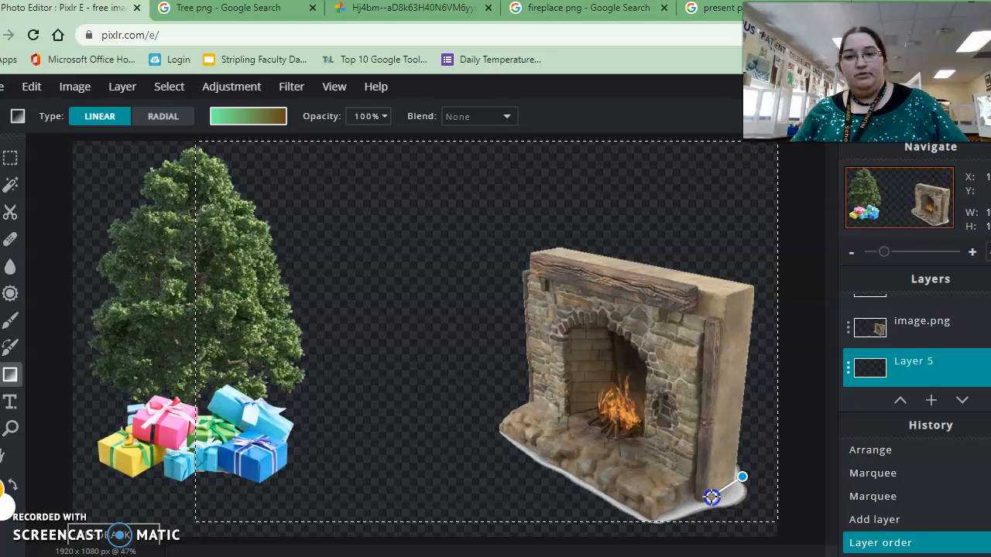
drag(711, 497, 711, 497)
key(ctrl+z)
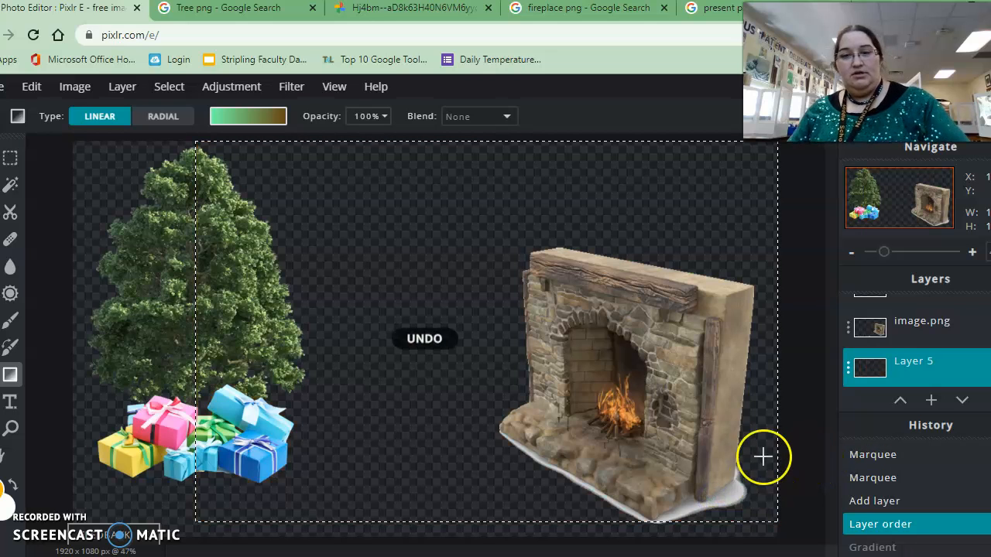
drag(727, 472, 728, 472)
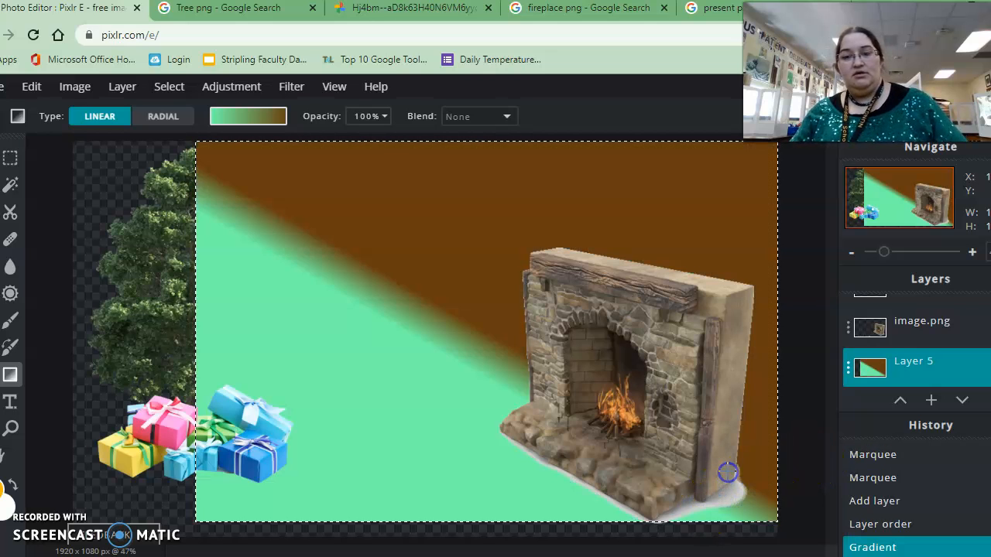
key(ctrl+z)
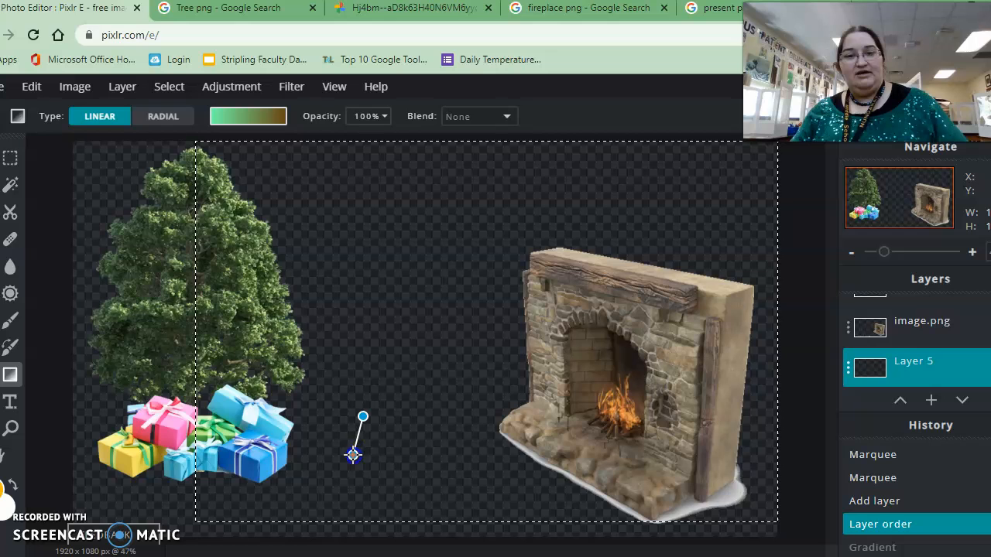
Step: Try short gradients at different angles in the gap between the presents and the fireplace, undoing each one
drag(353, 455, 351, 454)
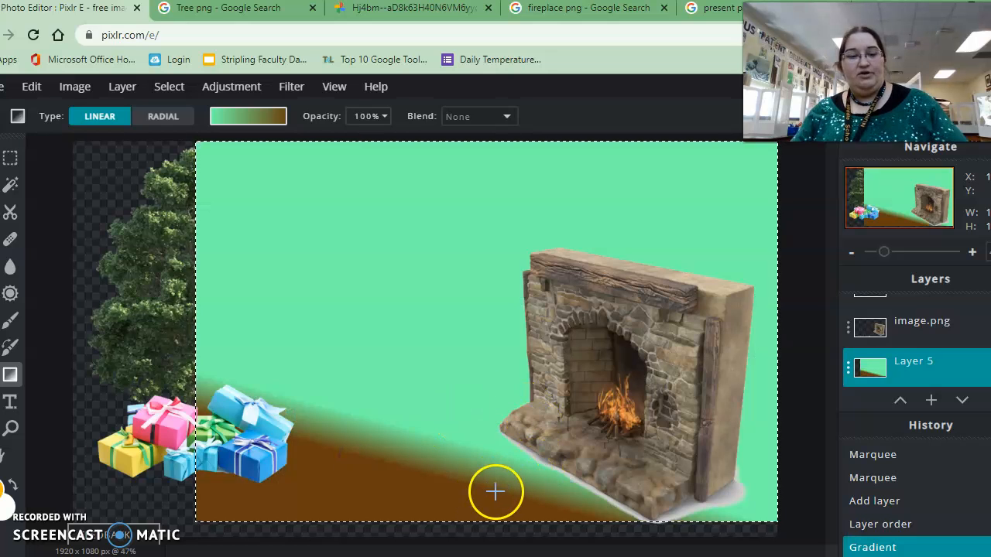
key(ctrl+z)
drag(458, 429, 452, 440)
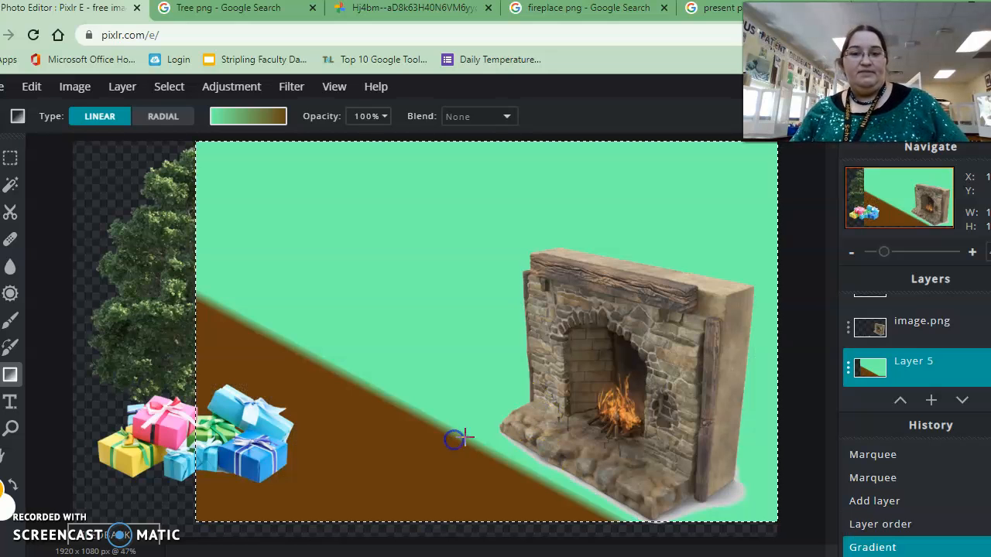
key(super)
click(511, 413)
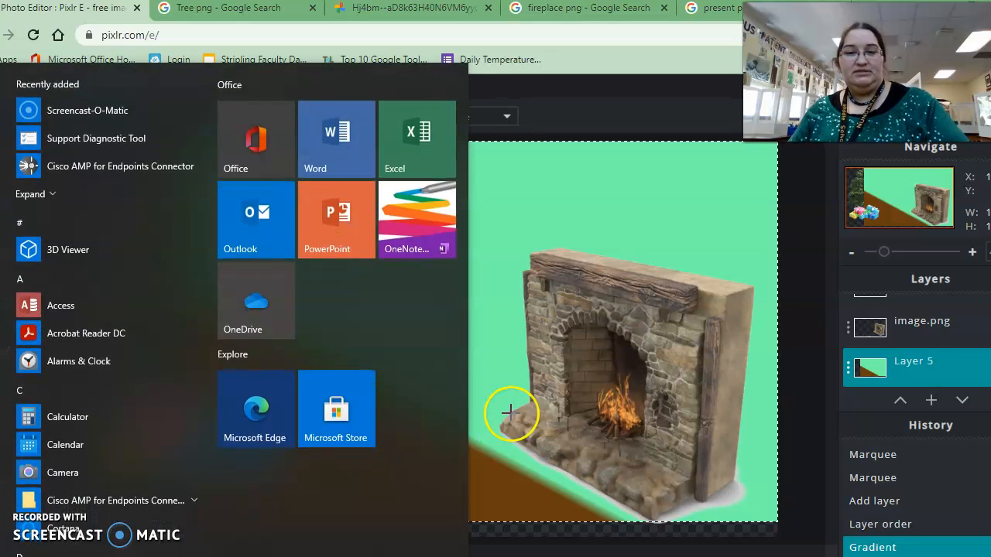
key(ctrl+z)
mouse_move(443, 443)
mouse_down()
mouse_move(450, 419)
mouse_move(445, 425)
mouse_up()
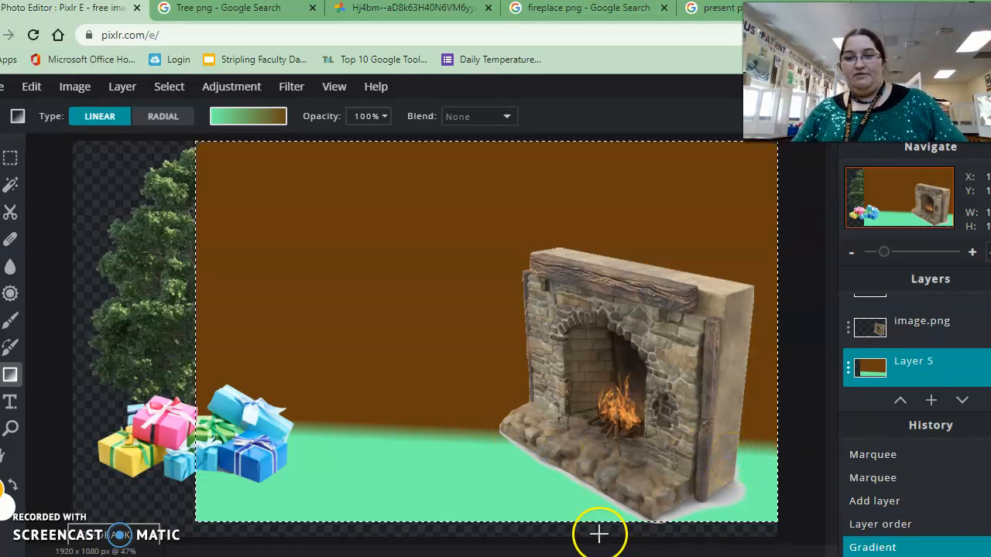
key(ctrl+z)
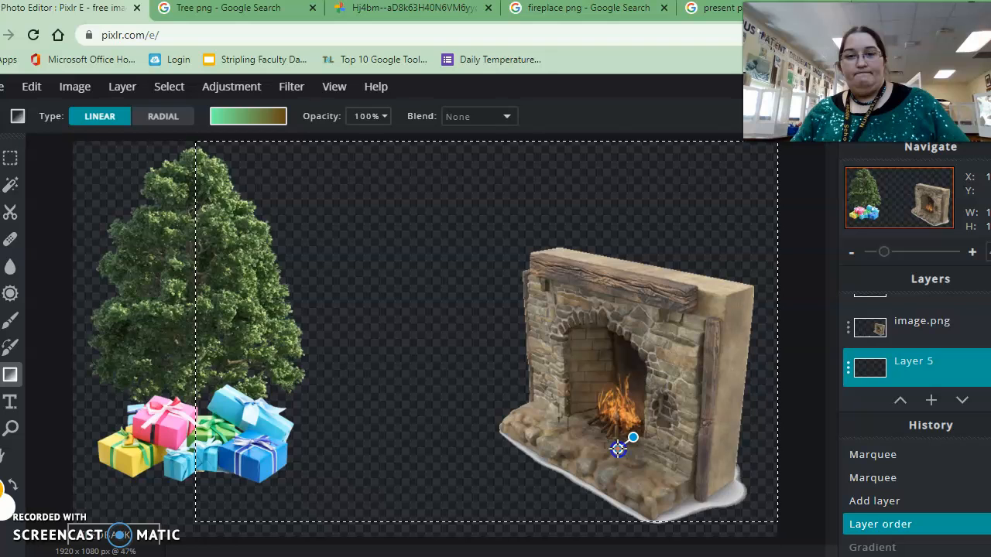
Step: Try short gradients from the hearth to the fireplace's lower-right base to separate wall and floor colours, undoing each attempt
drag(618, 448, 618, 448)
key(ctrl+z)
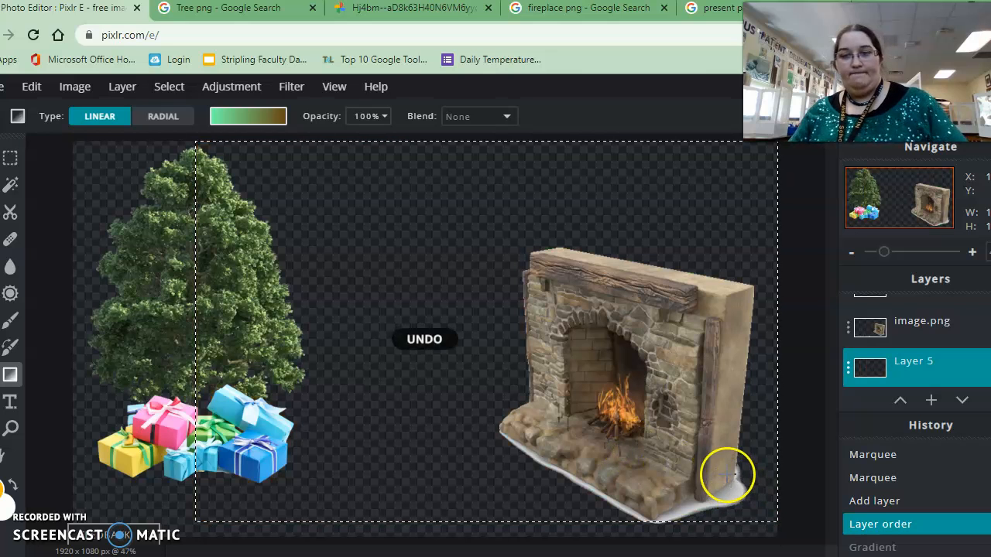
drag(690, 493, 690, 493)
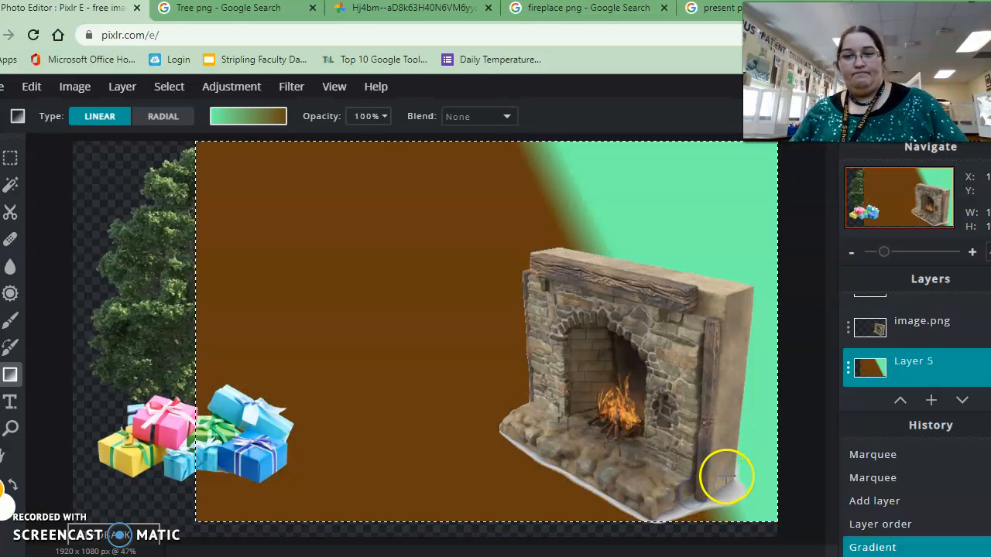
key(ctrl+z)
mouse_move(709, 471)
mouse_down()
mouse_move(729, 477)
mouse_move(705, 480)
mouse_up()
key(ctrl+z)
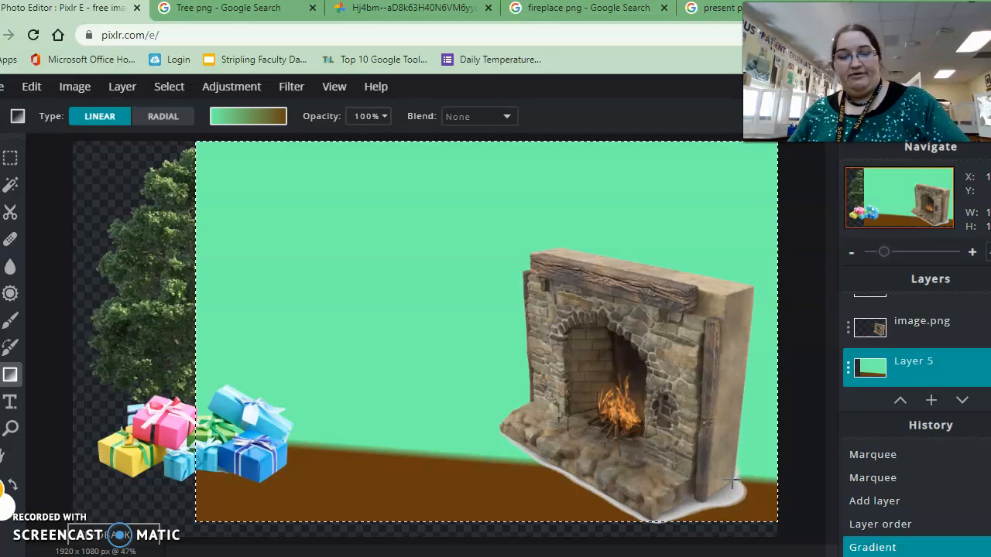
key(ctrl+z)
drag(722, 483, 726, 481)
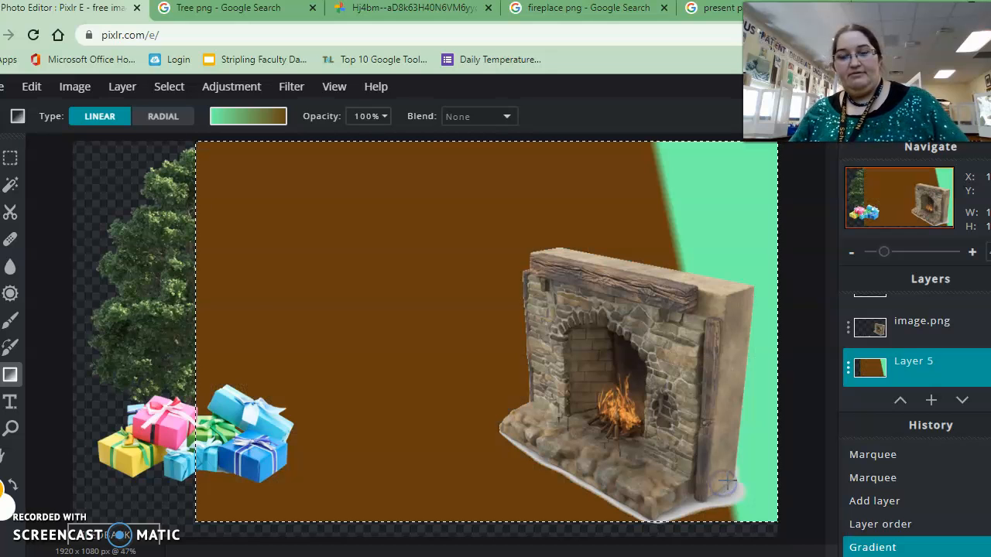
key(ctrl+z)
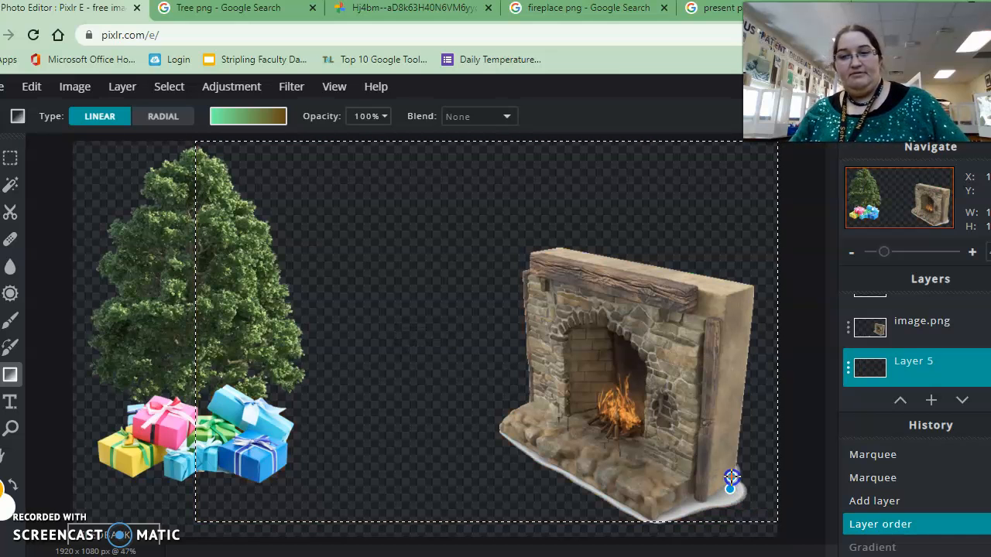
drag(729, 473, 729, 475)
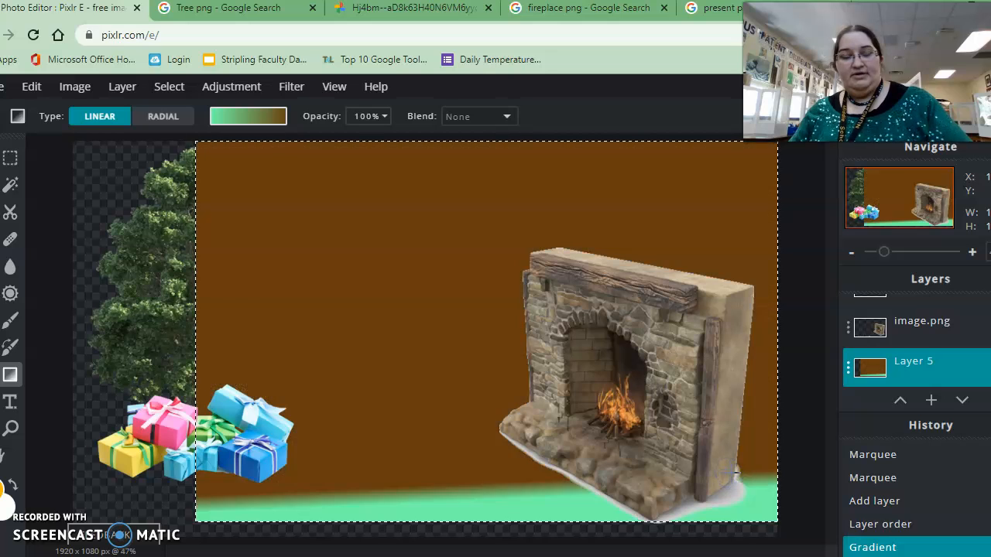
key(ctrl+z)
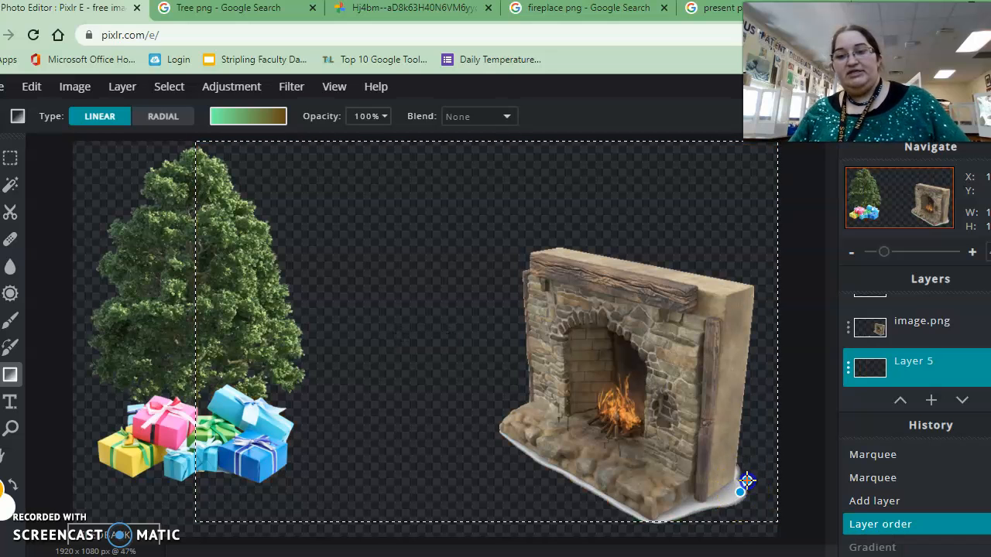
Step: Try short diagonal green-to-brown gradients just beside the fireplace's lower-right base, undoing each one
drag(746, 480, 747, 478)
key(ctrl+z)
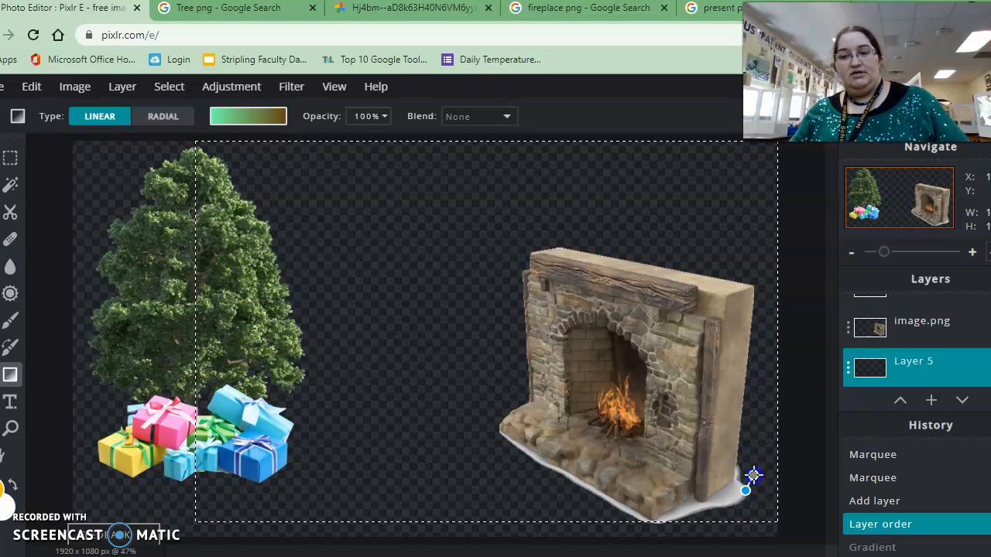
drag(758, 475, 745, 485)
key(ctrl+z)
key(ctrl+z)
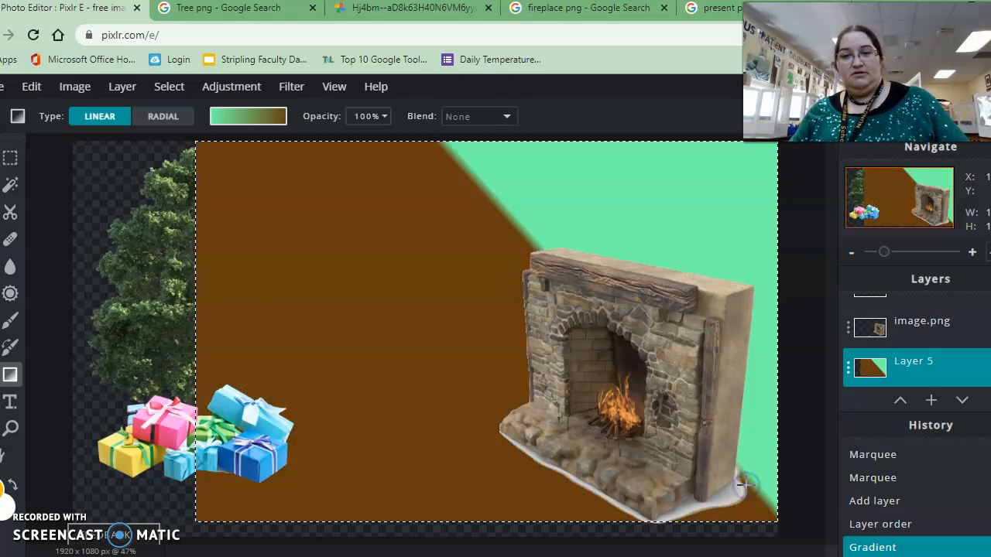
key(ctrl+z)
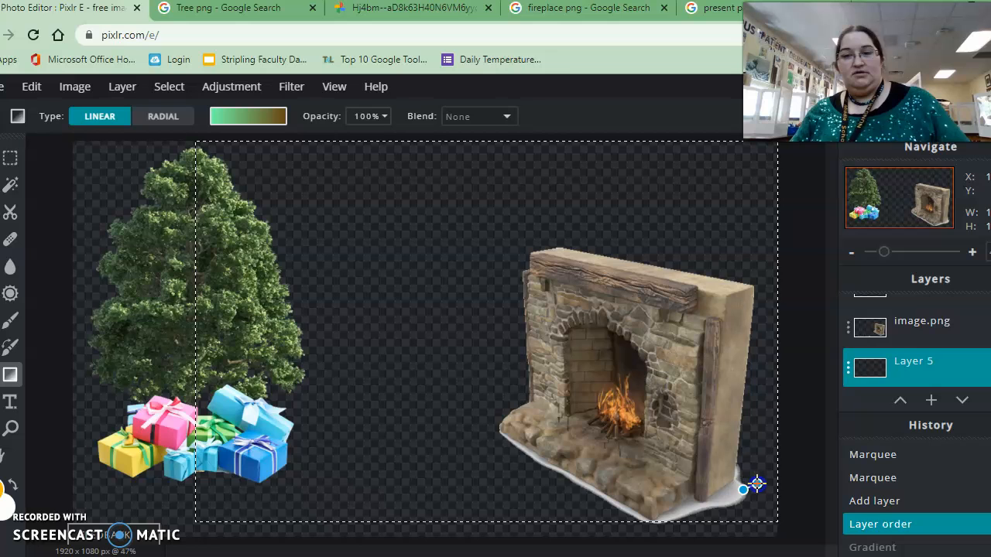
drag(756, 484, 758, 483)
key(ctrl+z)
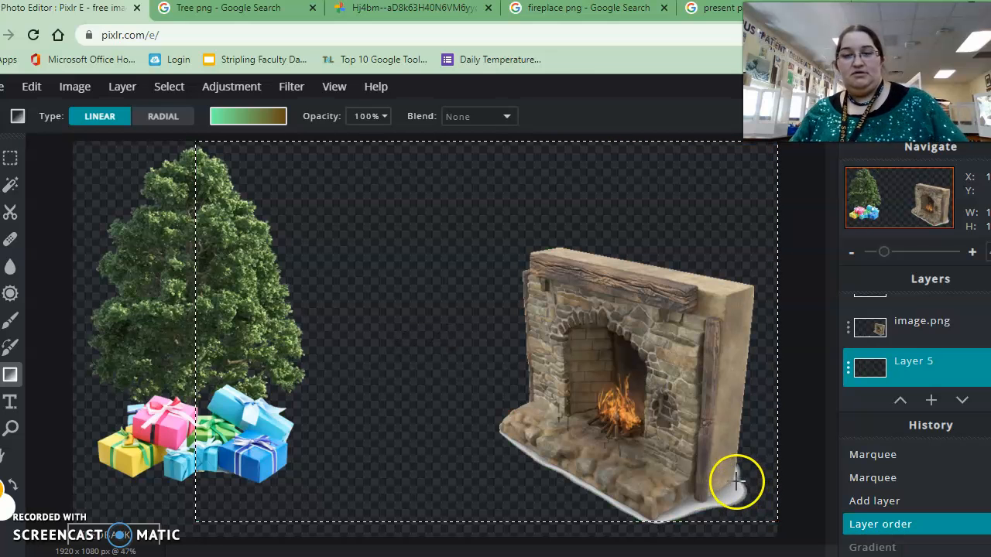
Step: Try short gradients across the fireplace's lower-right corner to change the angle of the wall and floor line, undoing each attempt
drag(725, 476, 709, 491)
key(ctrl+z)
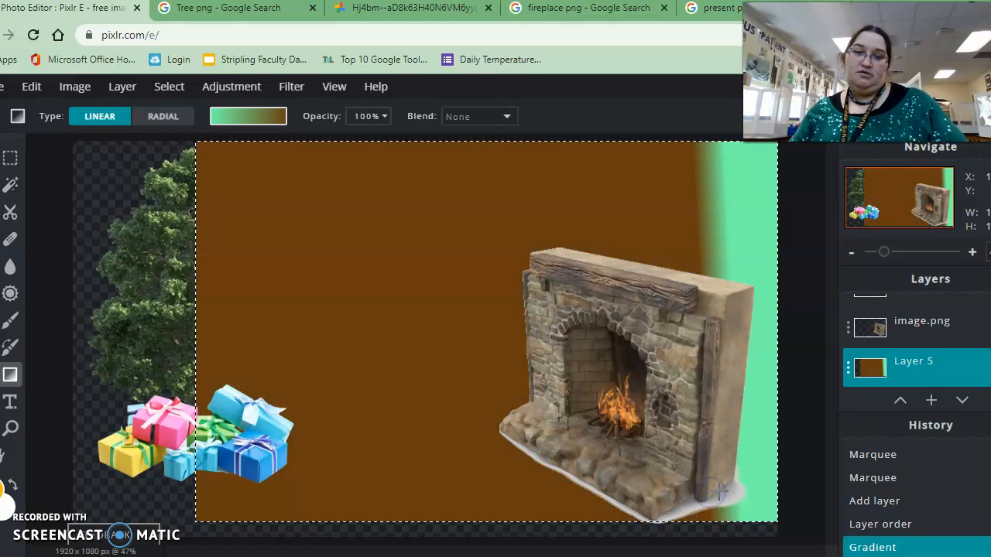
key(ctrl+z)
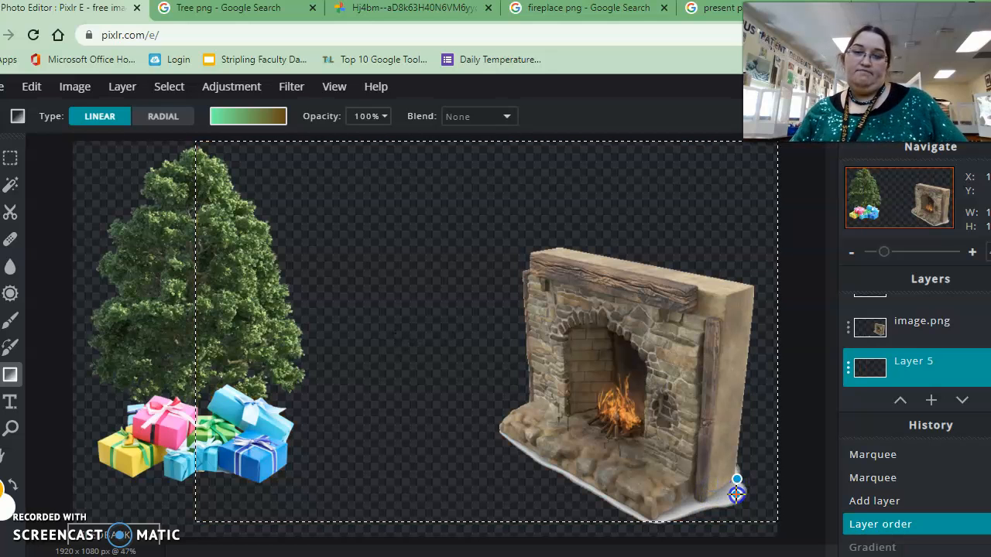
drag(736, 494, 738, 488)
key(ctrl+z)
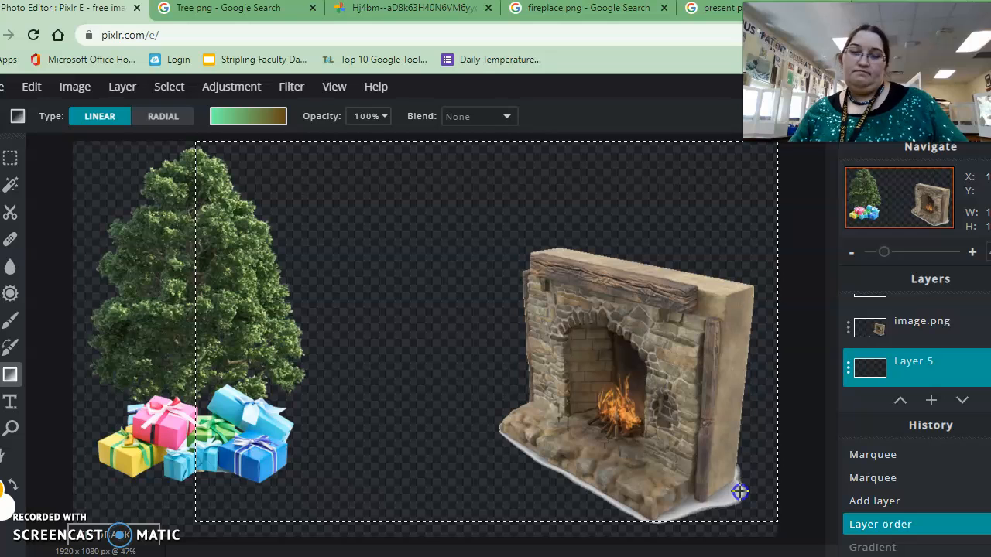
Step: Apply a short gradient at the fireplace's lower-right base so a gently slanting line divides the green wall from the brown floor
drag(734, 497, 734, 498)
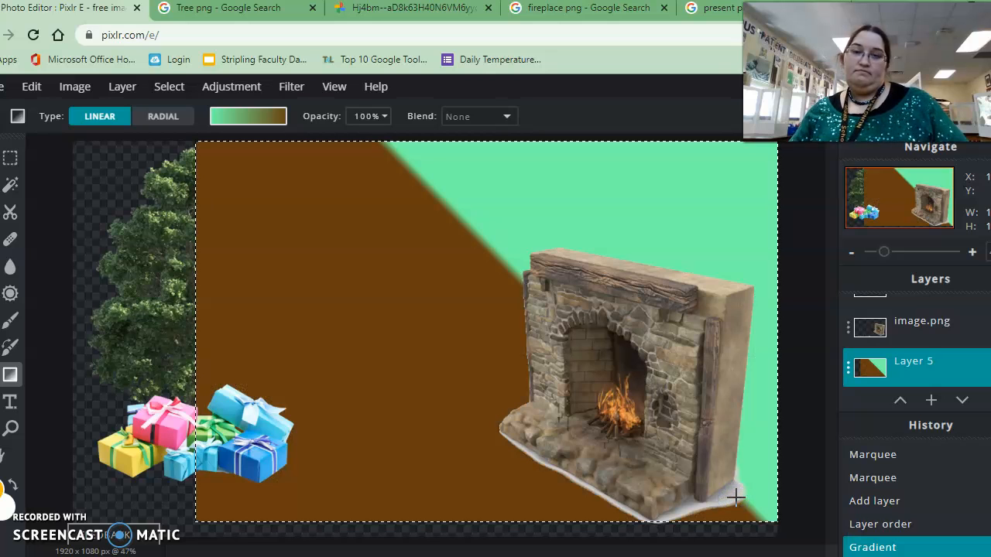
key(ctrl+z)
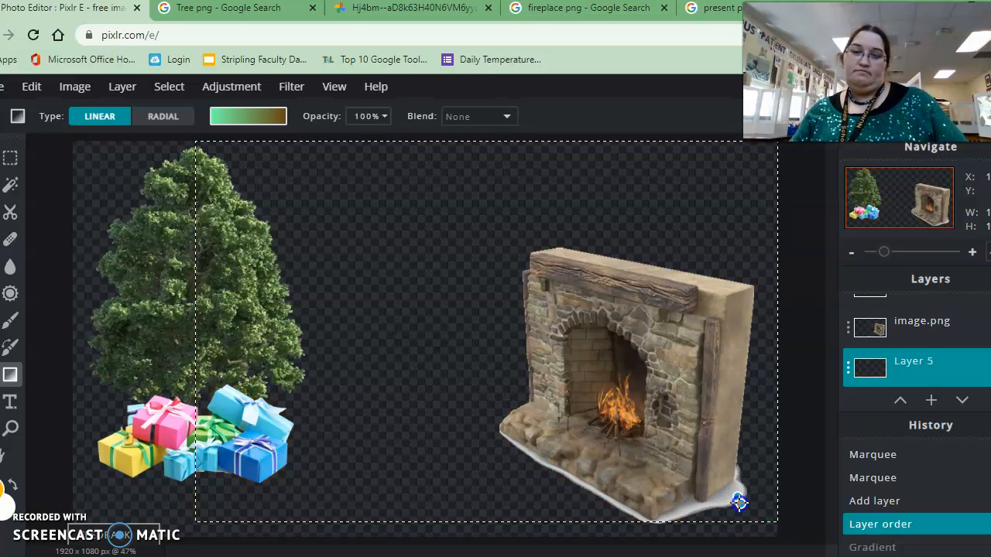
drag(739, 503, 736, 505)
key(ctrl+z)
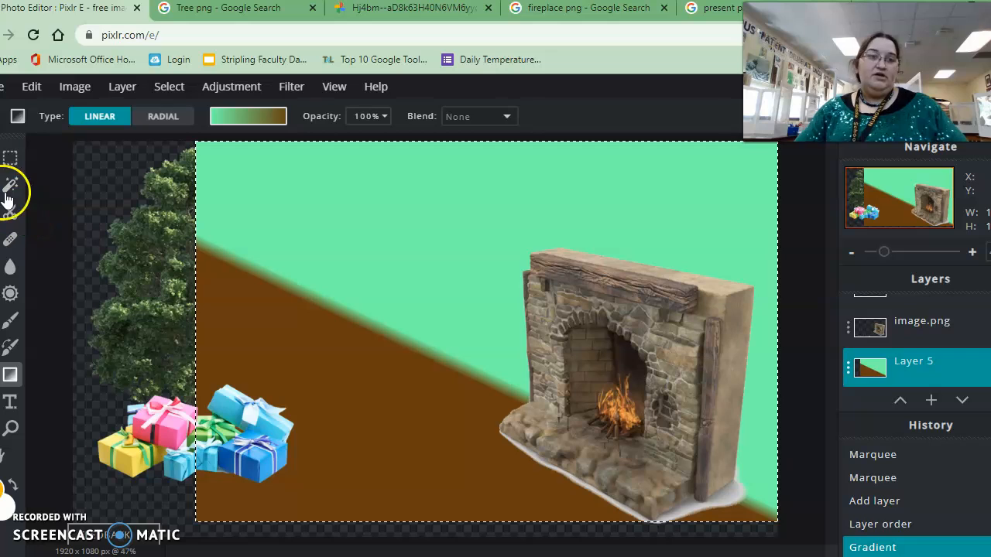
Step: Select the fireplace layer with the Arrange tool and shift the fireplace slightly left and down
click(10, 485)
click(921, 329)
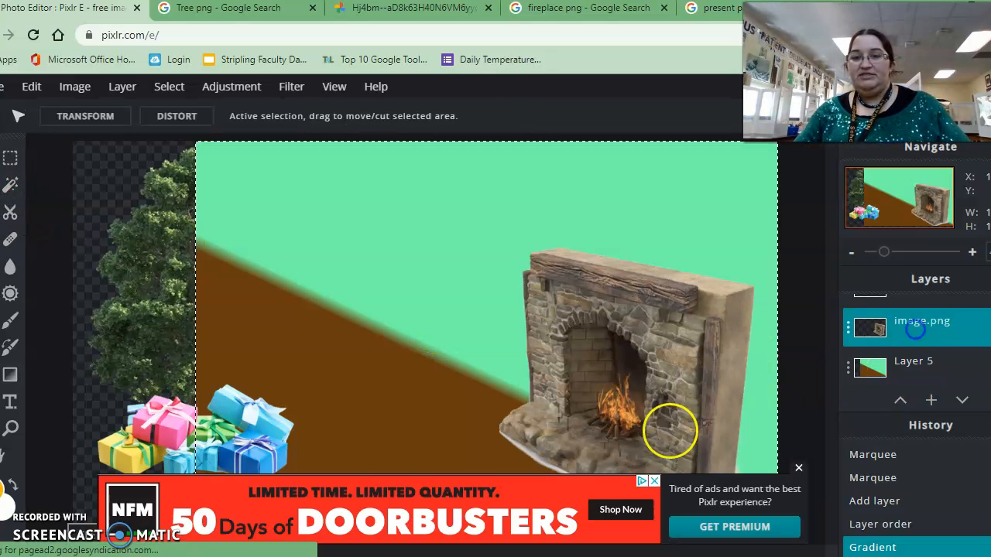
click(798, 468)
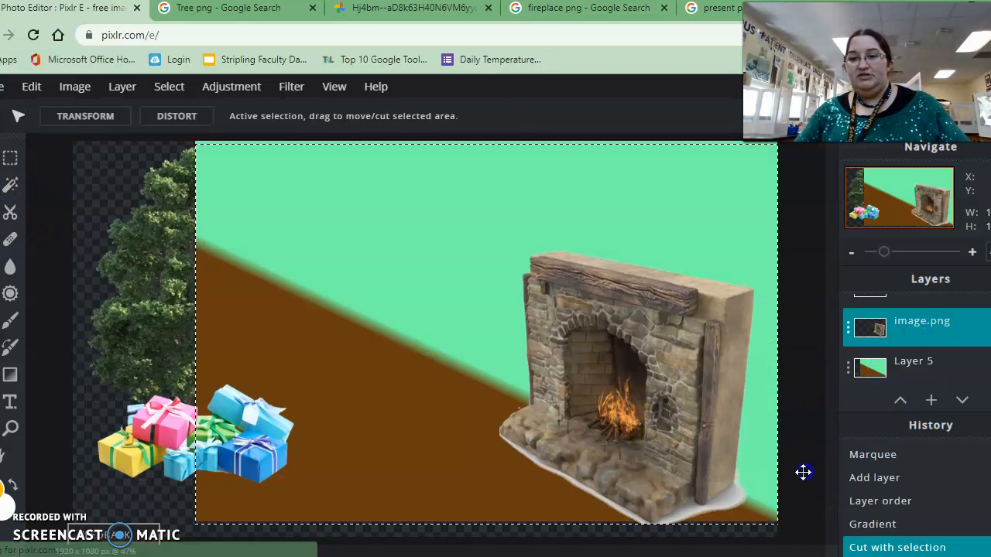
mouse_move(670, 462)
mouse_down()
mouse_move(706, 484)
mouse_move(654, 456)
mouse_up()
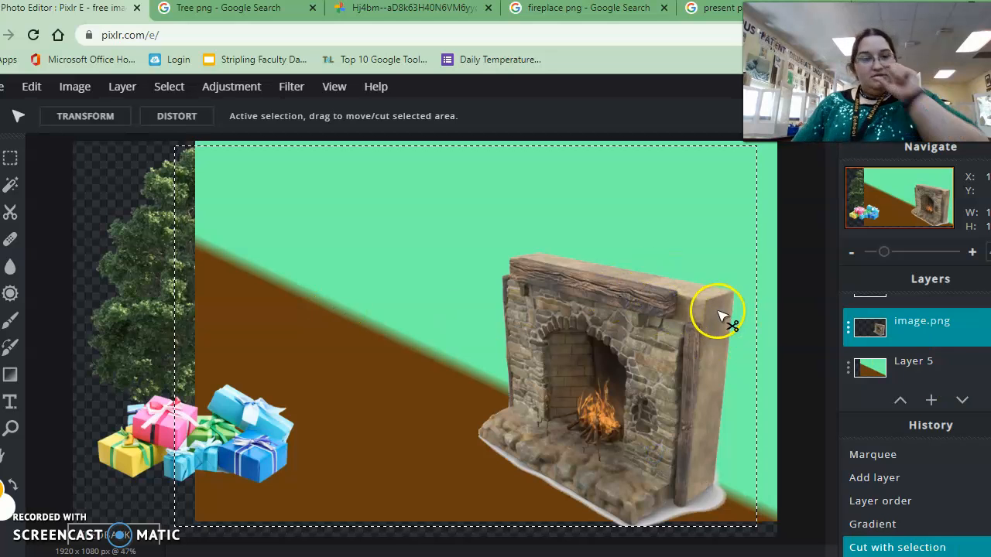
click(891, 363)
click(892, 370)
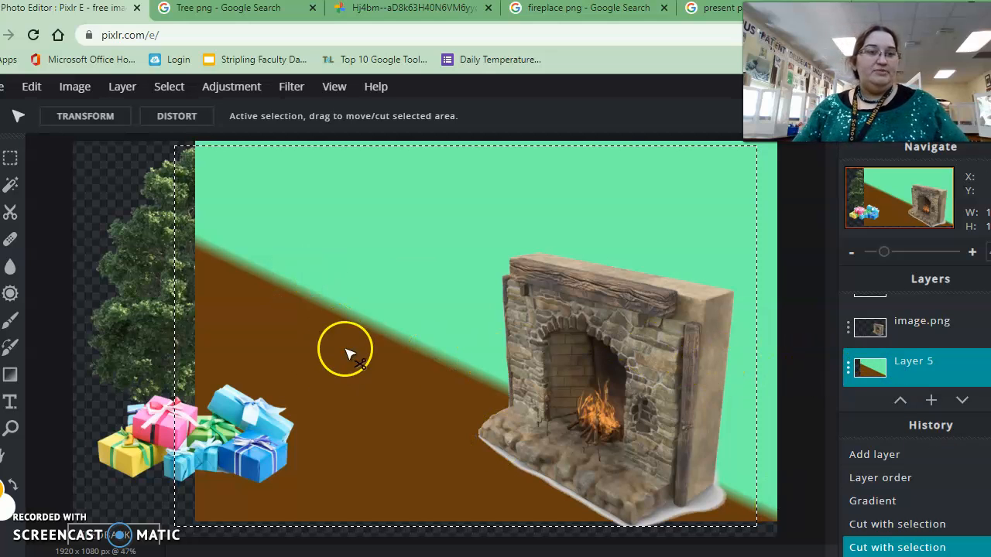
right_click(321, 278)
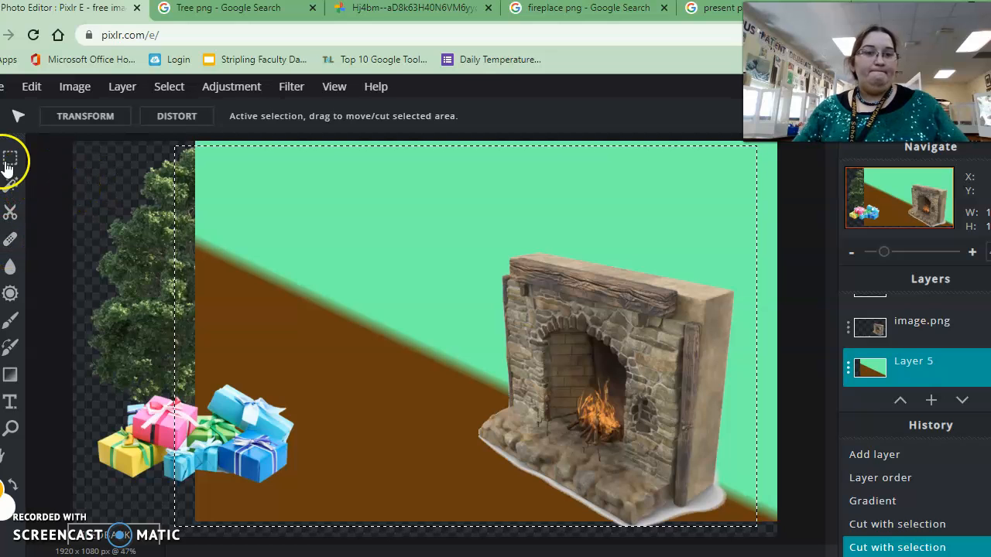
click(81, 113)
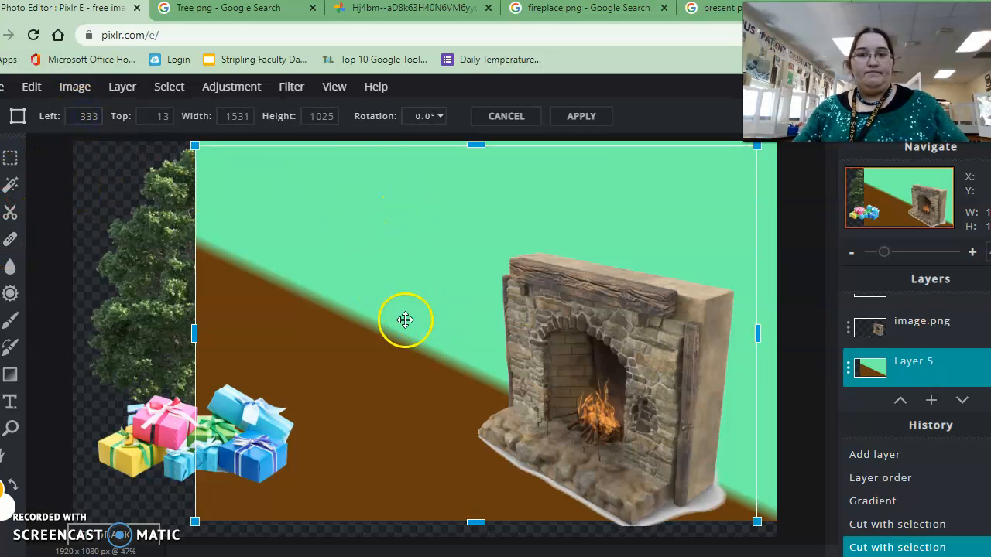
click(912, 370)
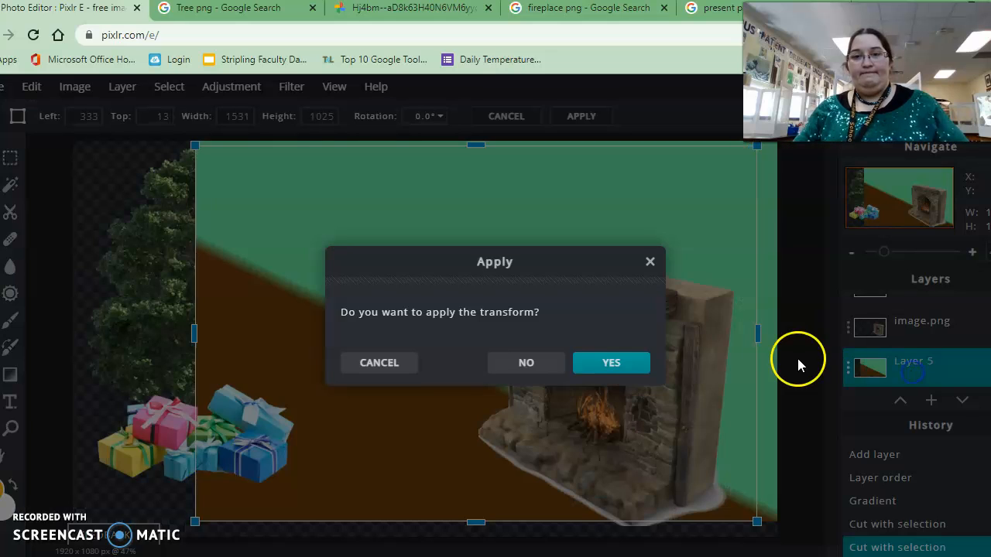
click(529, 358)
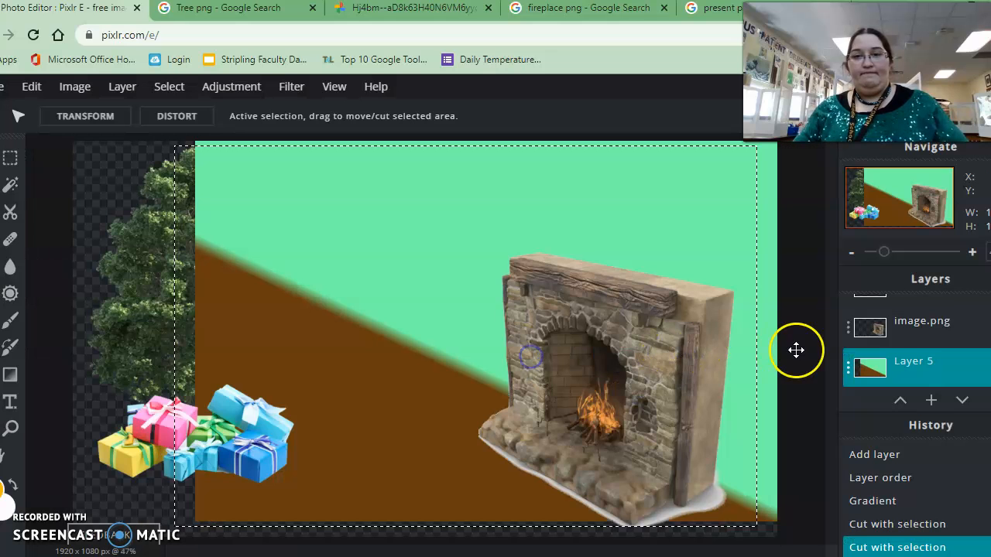
Step: Clear the active selection and duplicate the green and brown gradient layer
click(10, 158)
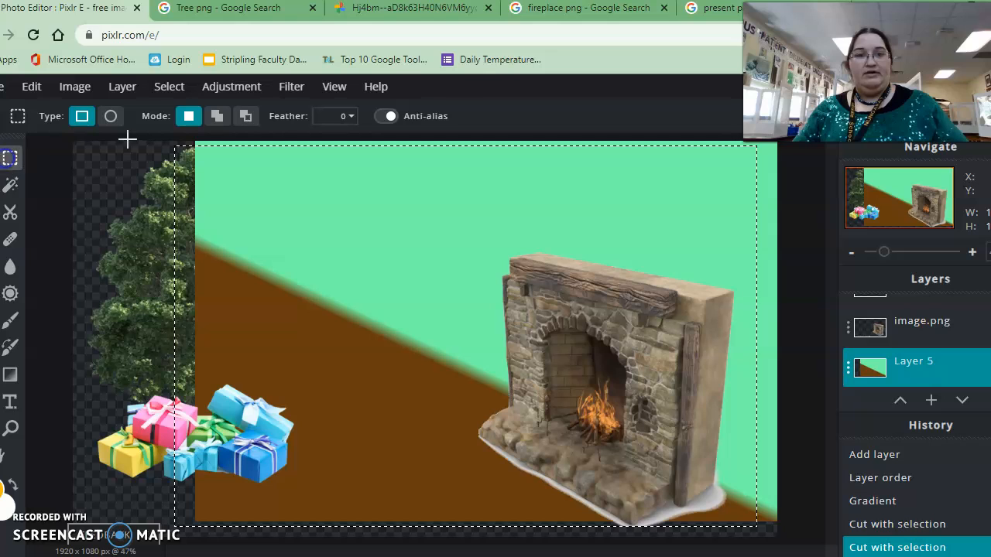
click(128, 139)
key(v)
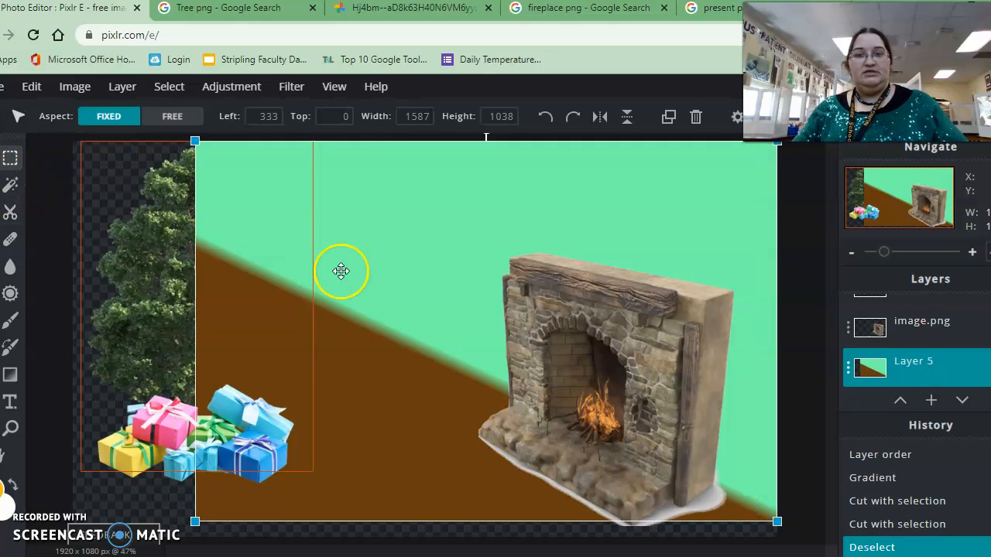
click(890, 370)
click(303, 230)
right_click(321, 222)
click(294, 229)
right_click(336, 233)
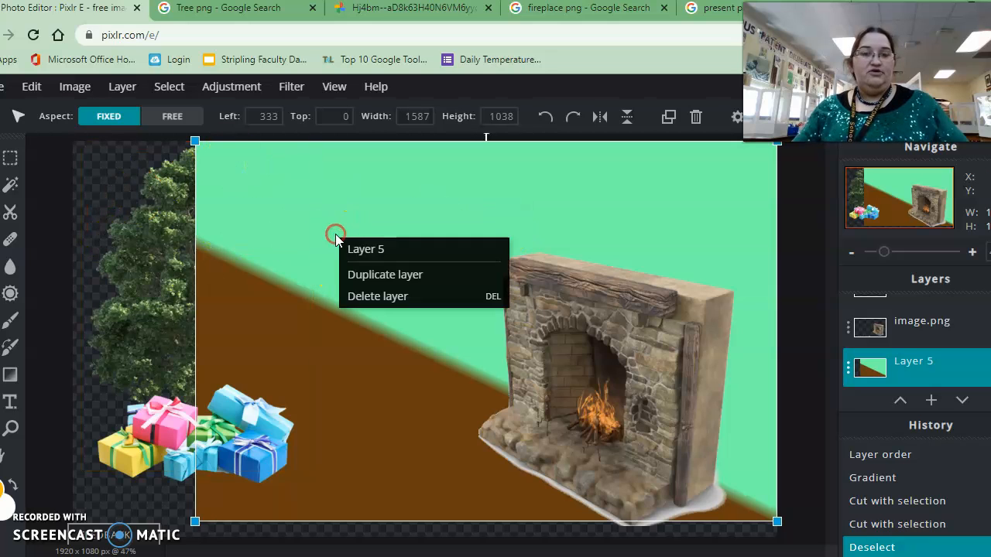
click(375, 276)
scroll(889, 369, up, 1)
scroll(890, 369, up, 3)
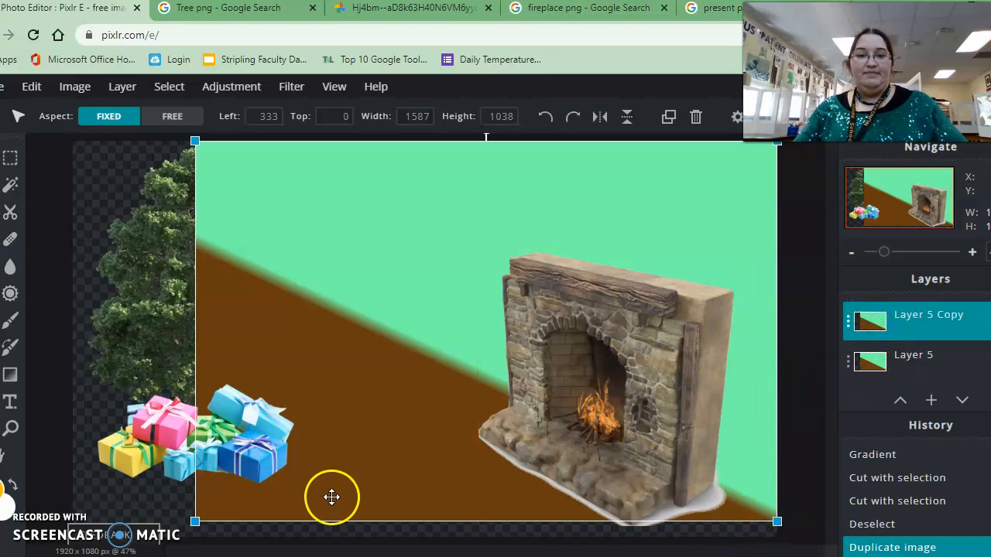
Step: Slightly enlarge and horizontally mirror the gradient copy, placing it left of the original so the floor lines meet in a room corner
drag(198, 534, 191, 539)
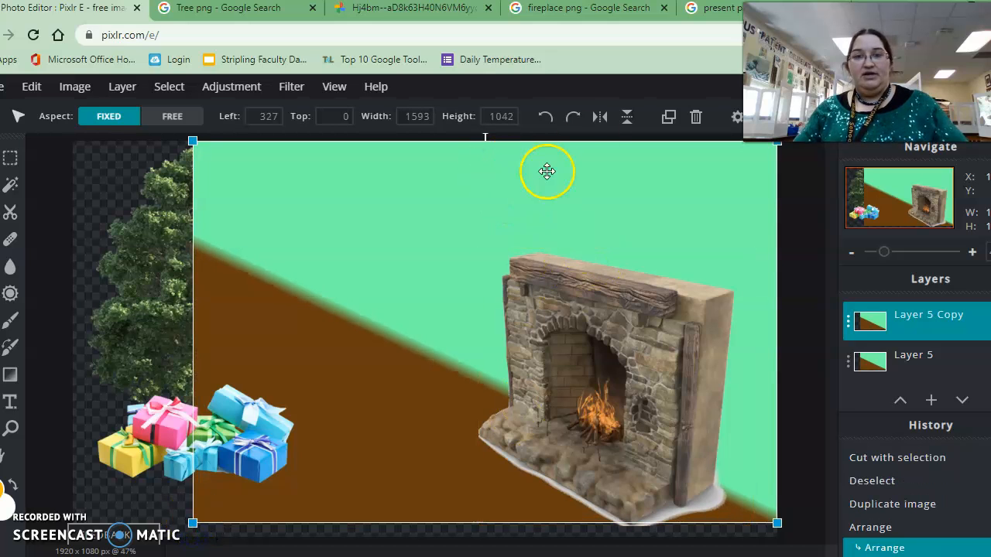
click(603, 124)
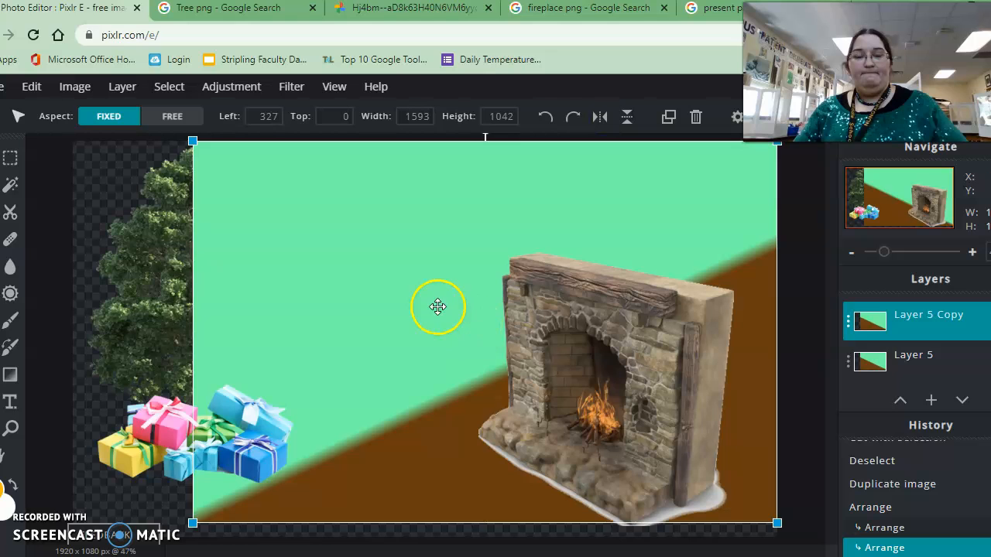
drag(436, 305, 83, 305)
drag(387, 339, 155, 354)
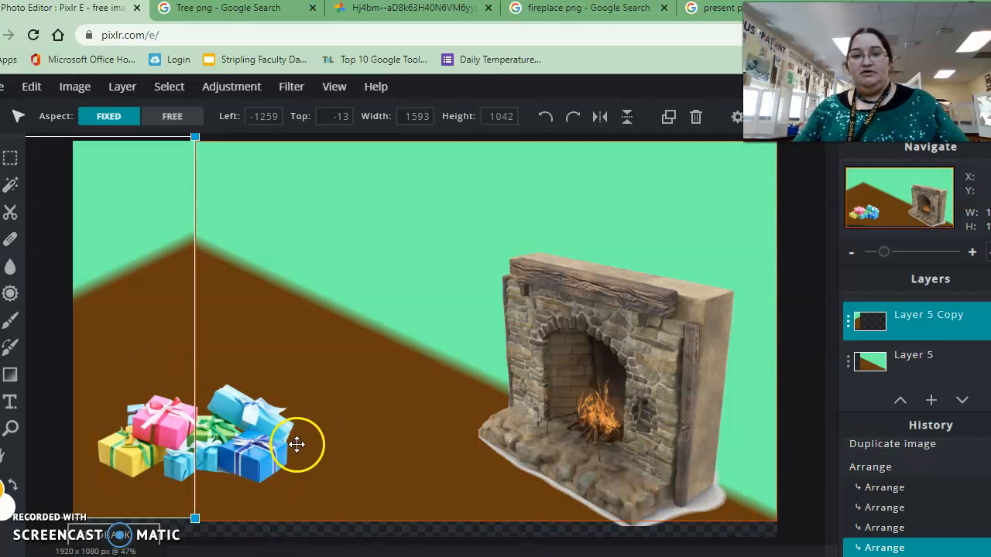
mouse_move(147, 238)
mouse_down()
mouse_move(147, 249)
mouse_move(151, 240)
mouse_up()
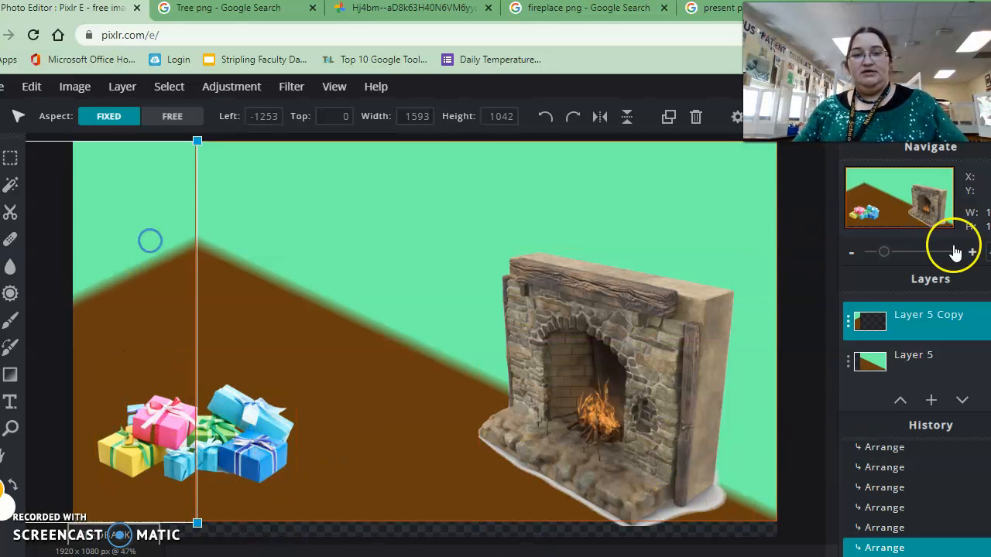
Step: Merge the gradient copy with the original gradient layer, and move the tree's layer above the merged background
click(906, 329)
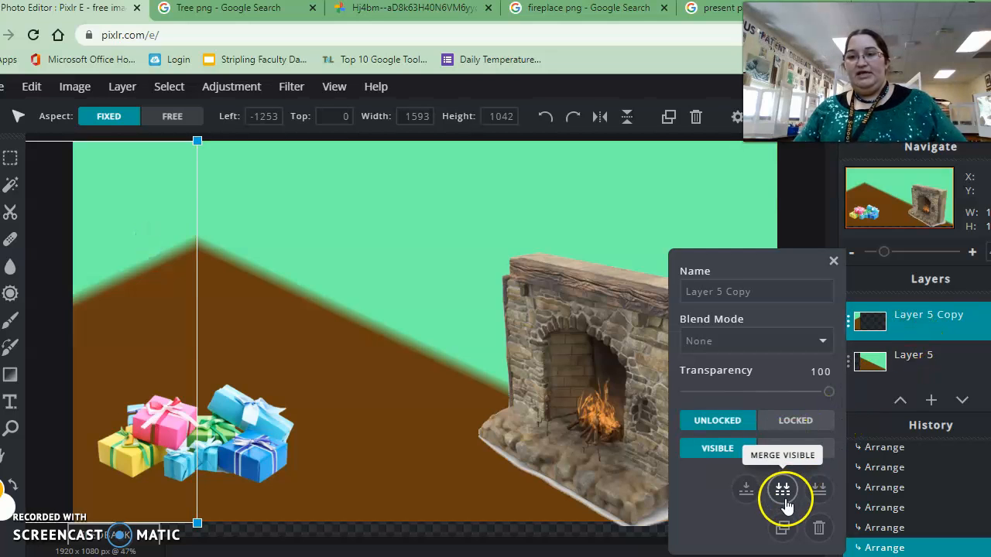
click(746, 492)
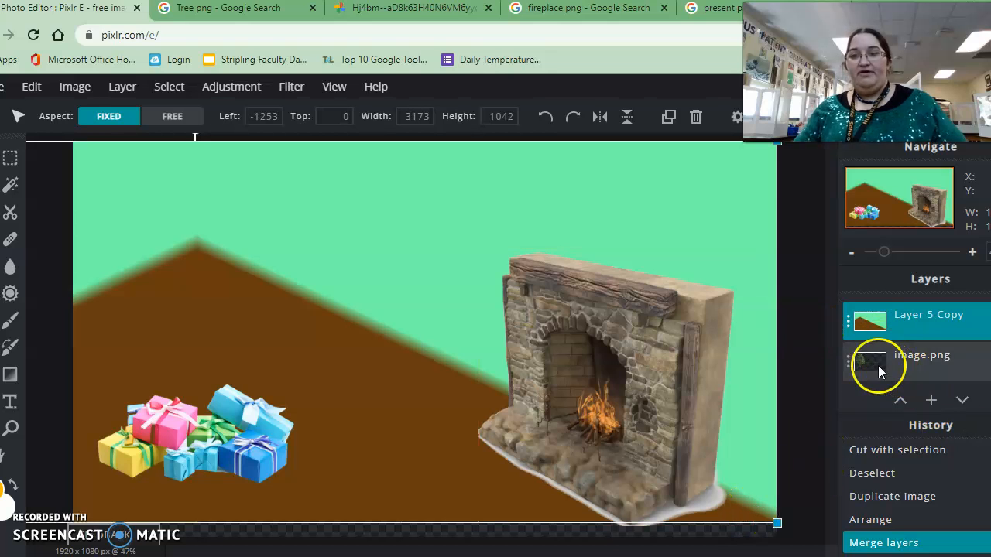
drag(877, 362, 876, 325)
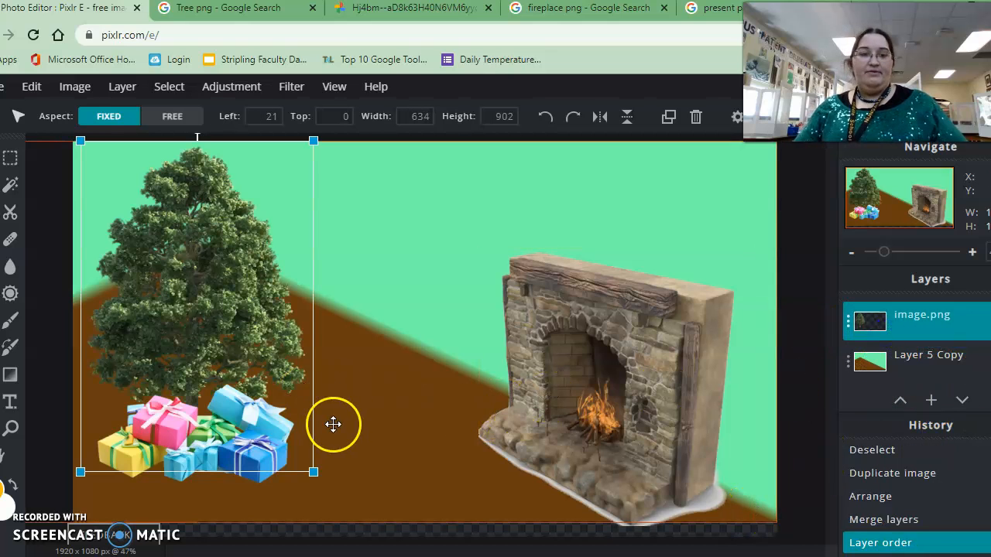
Step: Move the fireplace into the canvas's lower-right corner and shift the tree slightly right, in front of the room corner
drag(226, 321, 209, 289)
click(902, 191)
click(577, 393)
drag(603, 392, 677, 433)
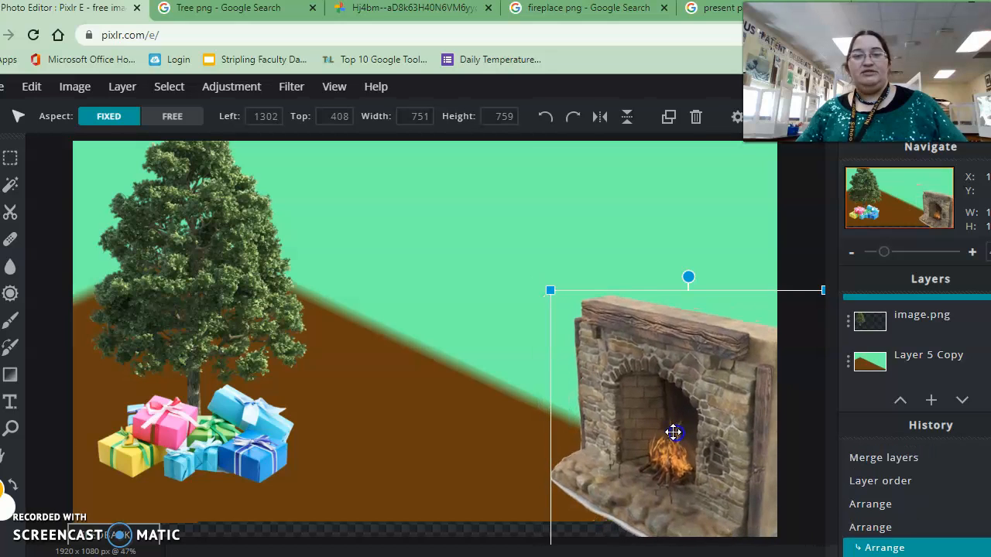
drag(205, 295, 229, 311)
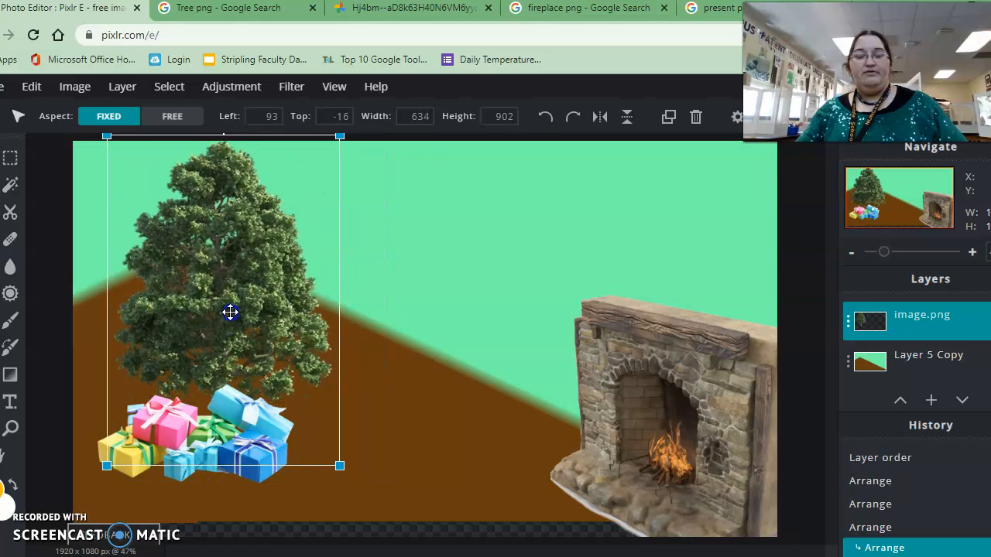
Step: Move the presents slightly up and right so they sit in front of the tree's trunk
scroll(916, 319, up, 1)
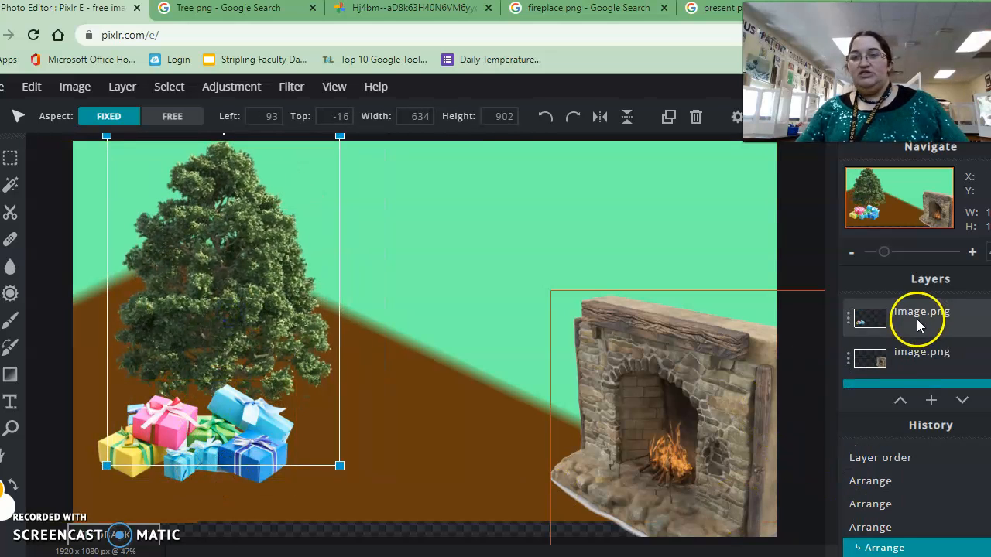
click(877, 326)
drag(247, 442, 260, 419)
Step: Enlarge the tree proportionally to about 736 by 1047 px so its trunk extends well below the presents
mouse_move(900, 364)
mouse_down()
mouse_move(898, 348)
mouse_move(899, 365)
mouse_up()
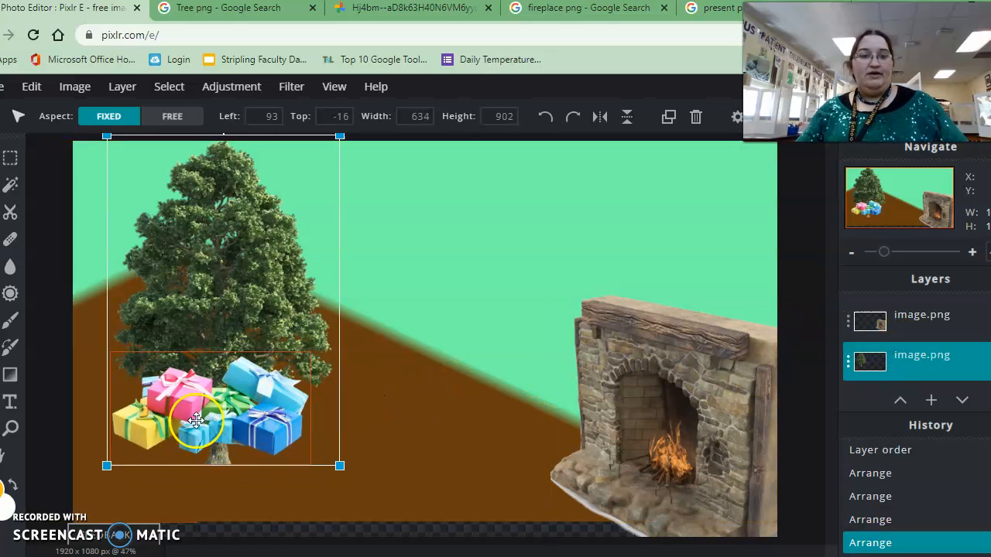
drag(106, 465, 93, 486)
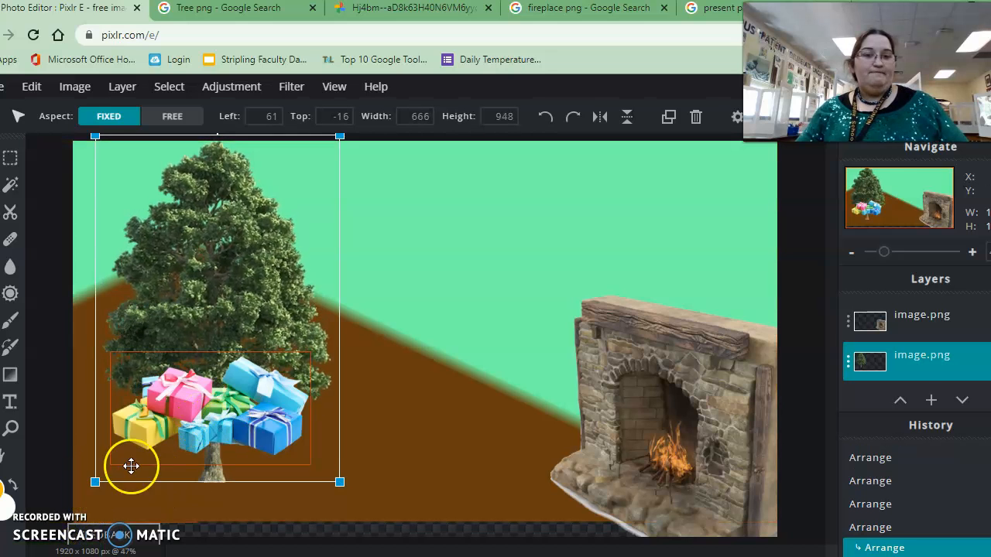
drag(347, 483, 366, 517)
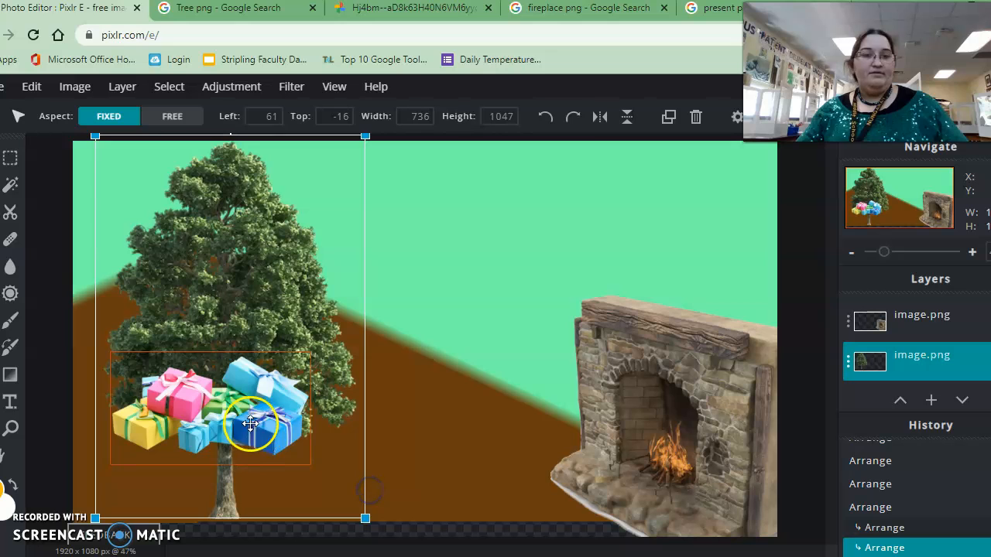
Step: Resize the tree freely to about 774 by 977 px, and move the presents slightly down and right over its trunk
click(175, 123)
drag(366, 517, 382, 494)
drag(264, 433, 276, 454)
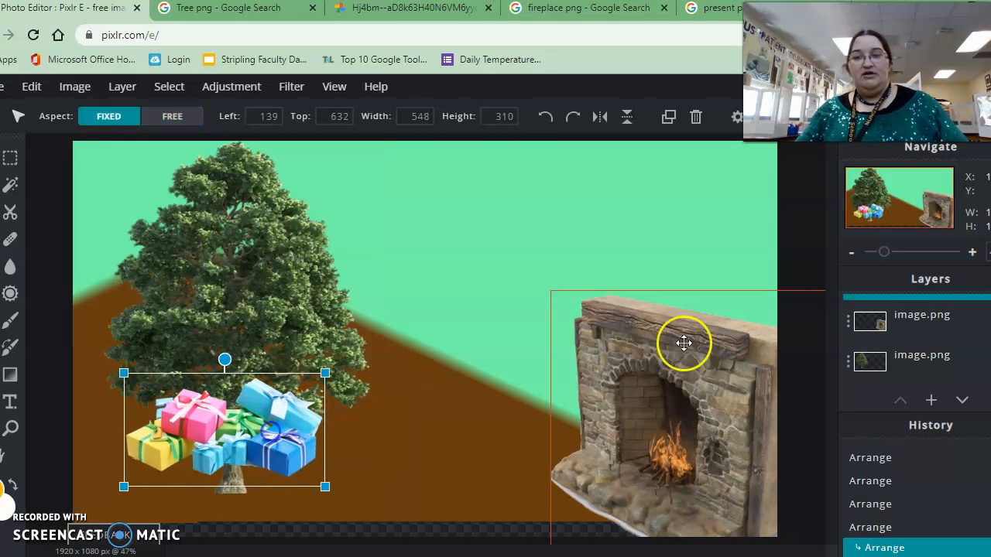
Step: On the tree's layer, erase the piece of trunk sticking out below the presents
click(914, 359)
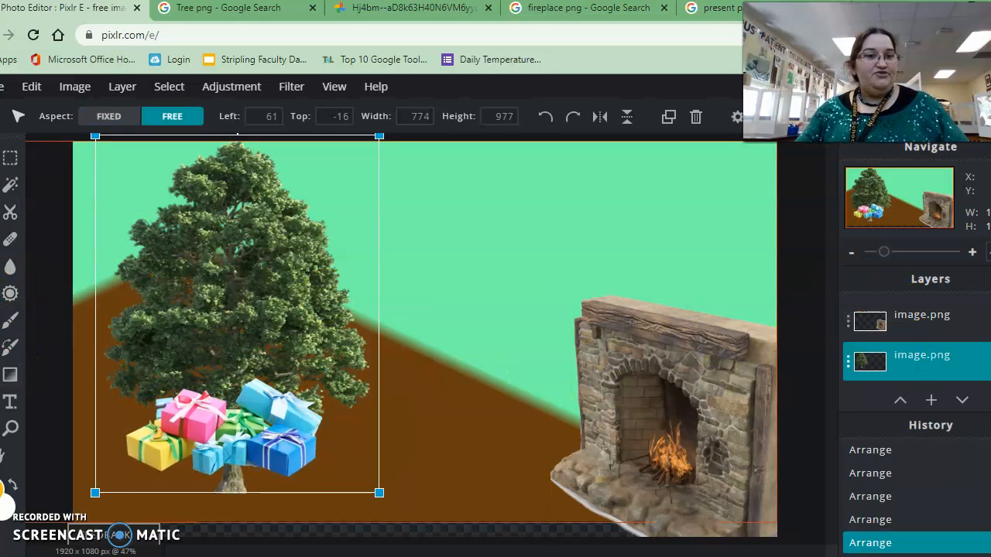
key(e)
drag(242, 504, 203, 489)
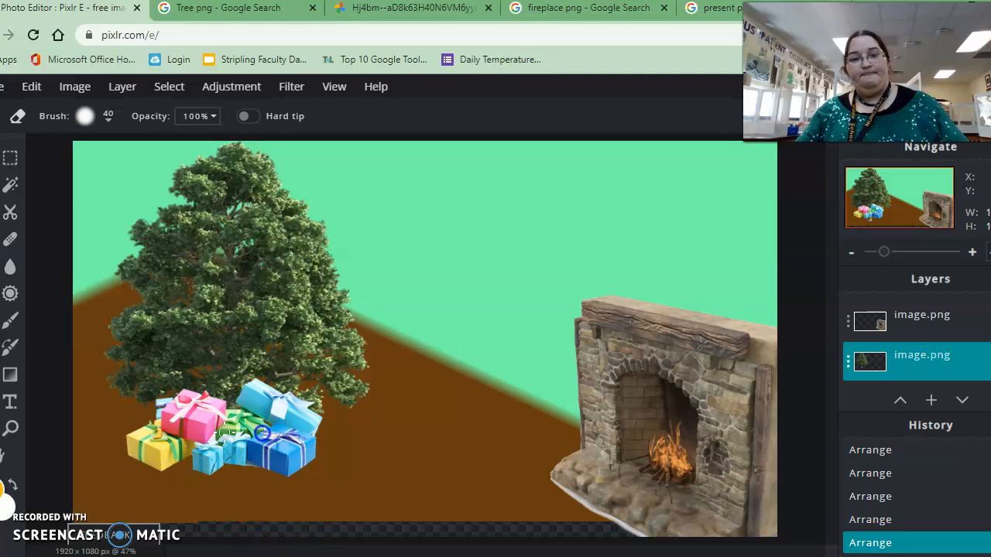
Step: Switch to the presents' layer and set up the Clone tool with the hard round 500 px brush
drag(917, 348, 862, 331)
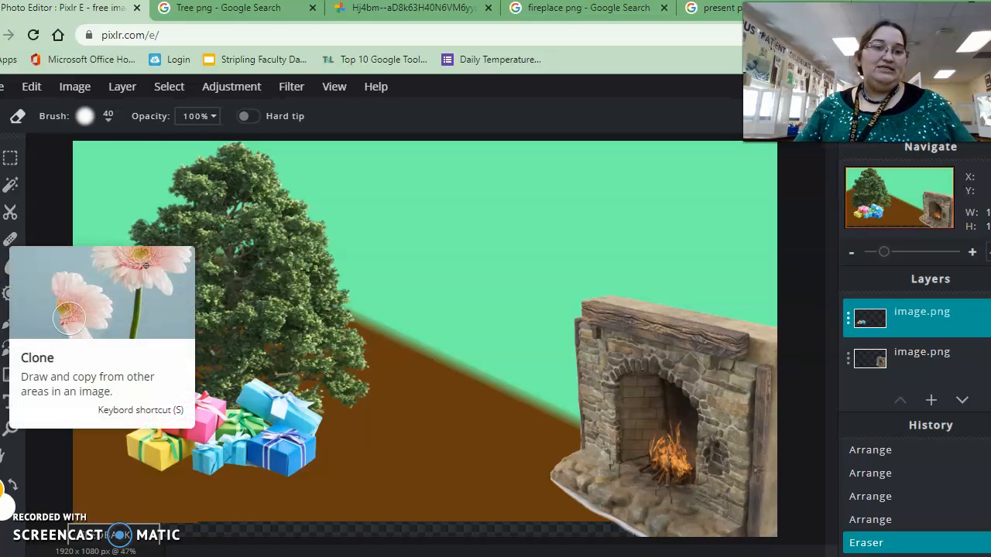
click(1, 267)
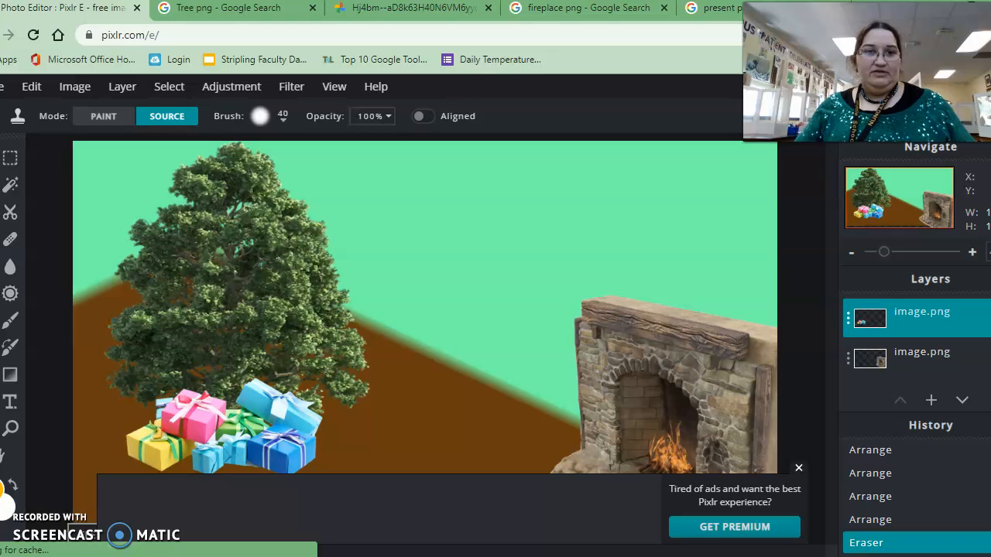
click(288, 118)
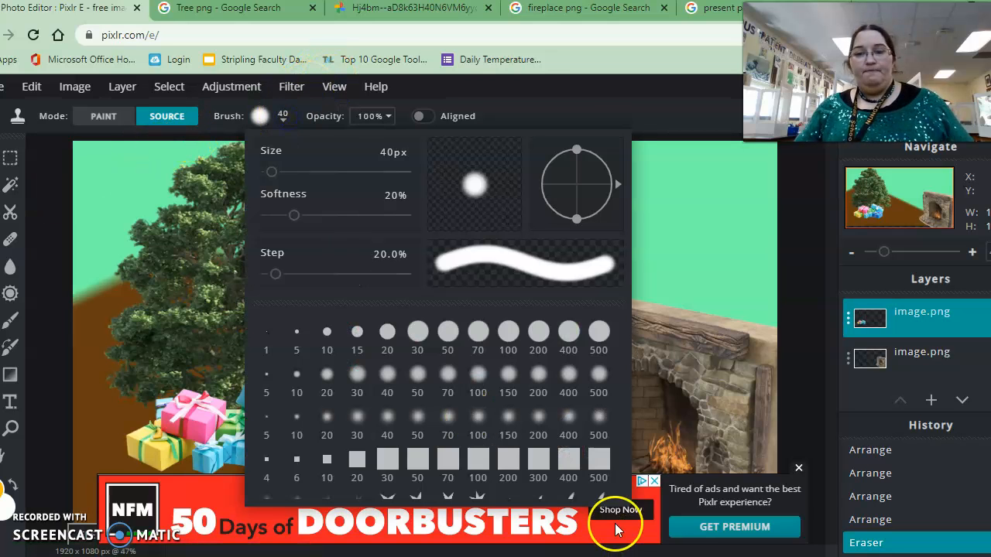
click(800, 469)
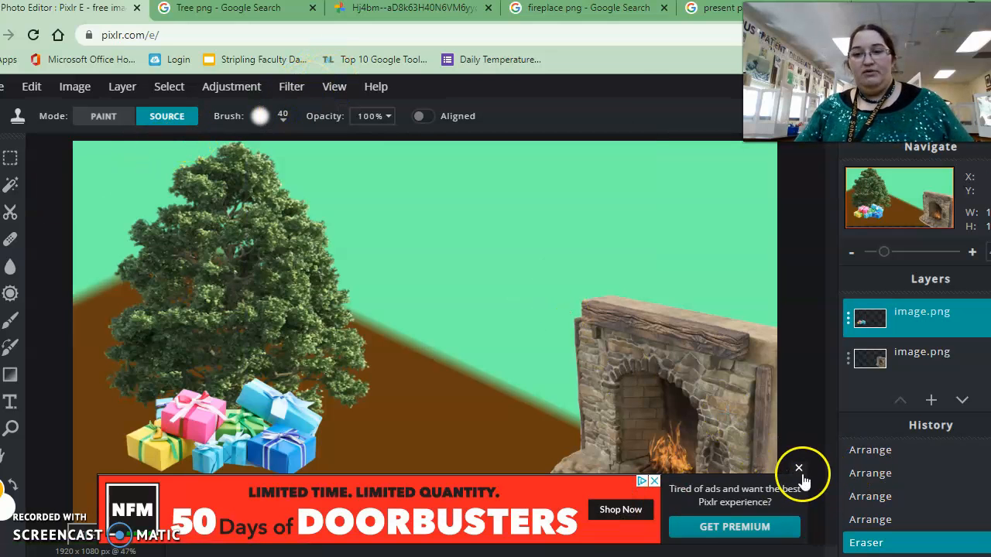
click(798, 467)
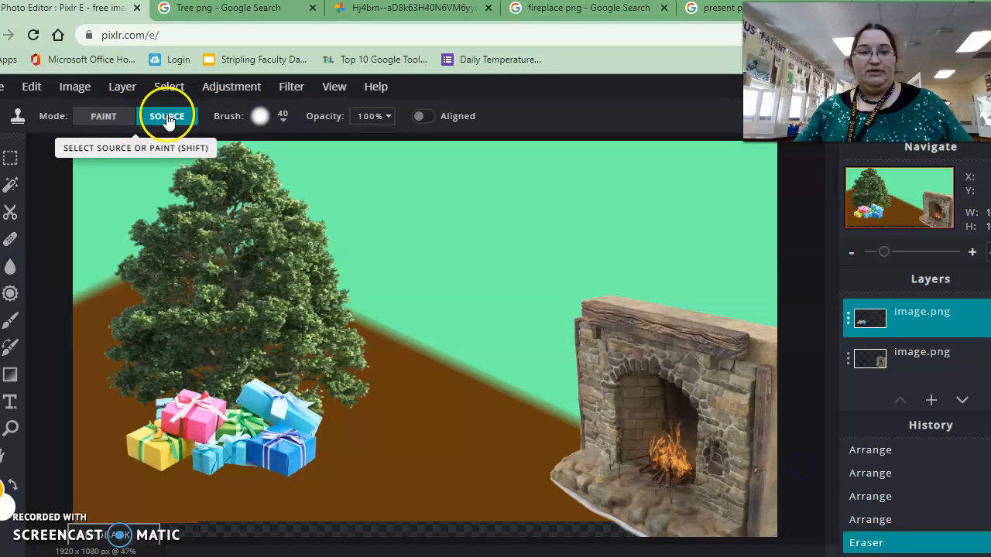
click(283, 118)
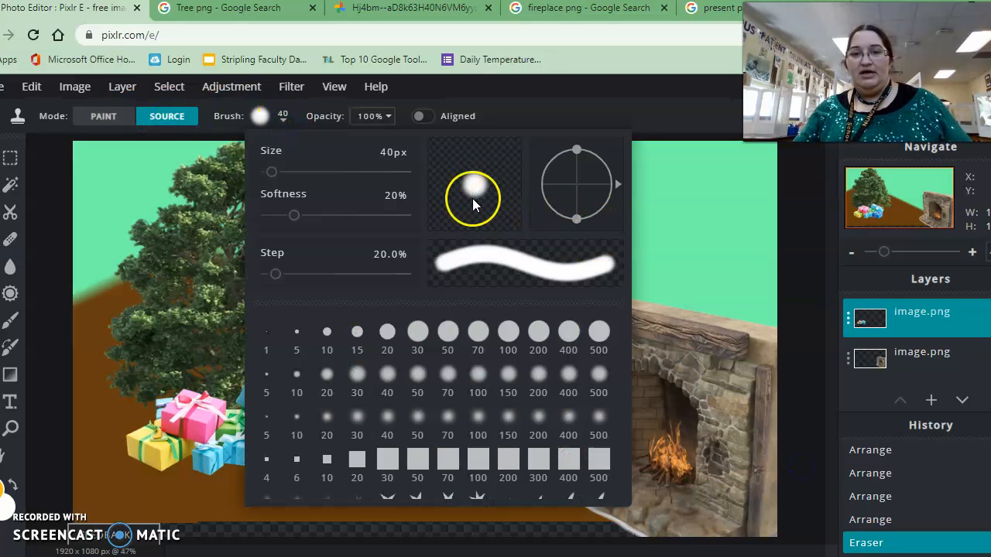
click(601, 334)
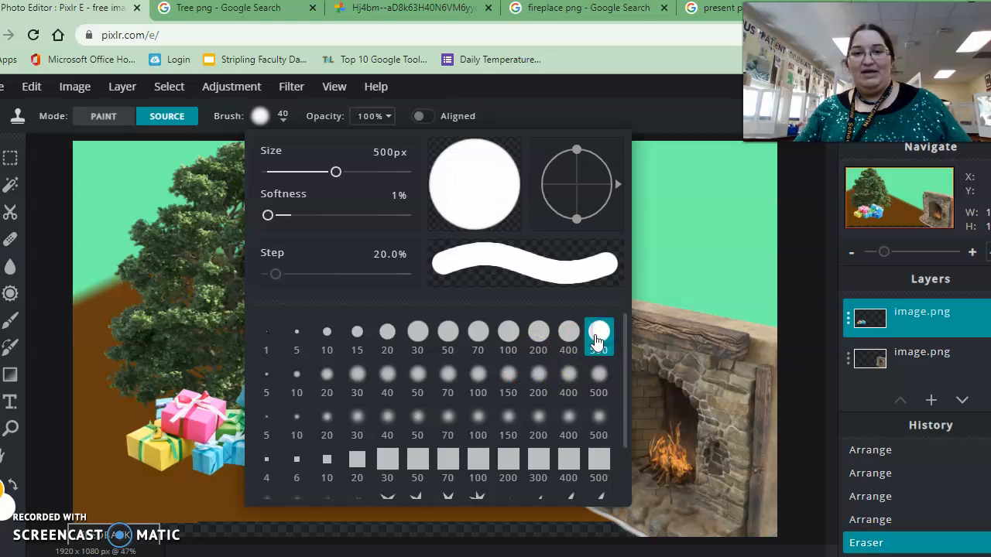
Step: Try cloning the presents onto the floor between the tree and the fireplace, and undo it
click(65, 401)
click(240, 438)
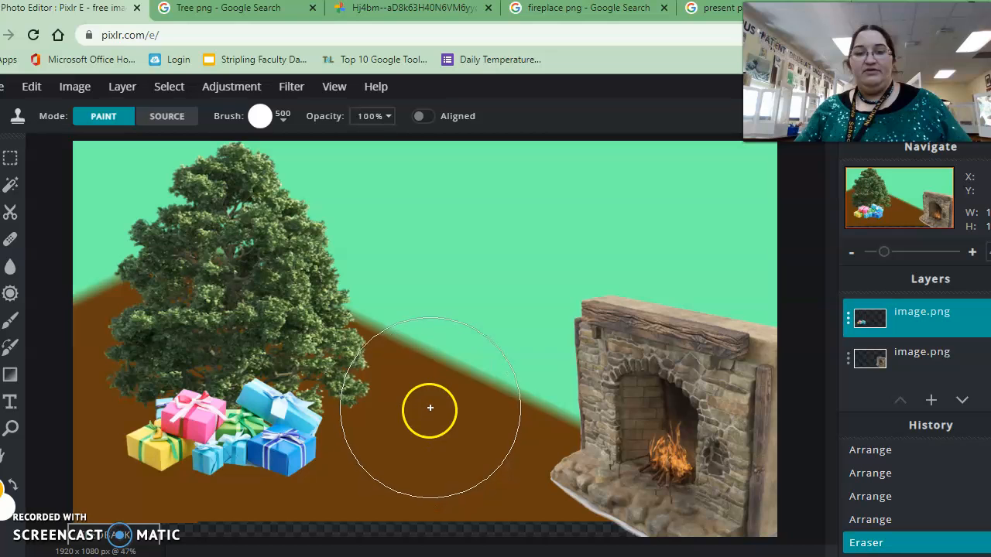
drag(429, 410, 465, 414)
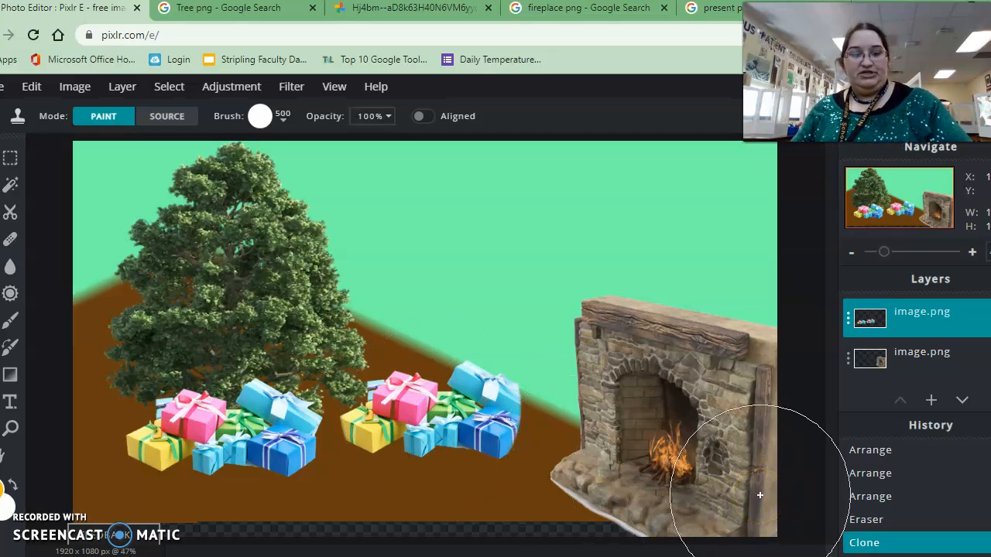
key(ctrl+z)
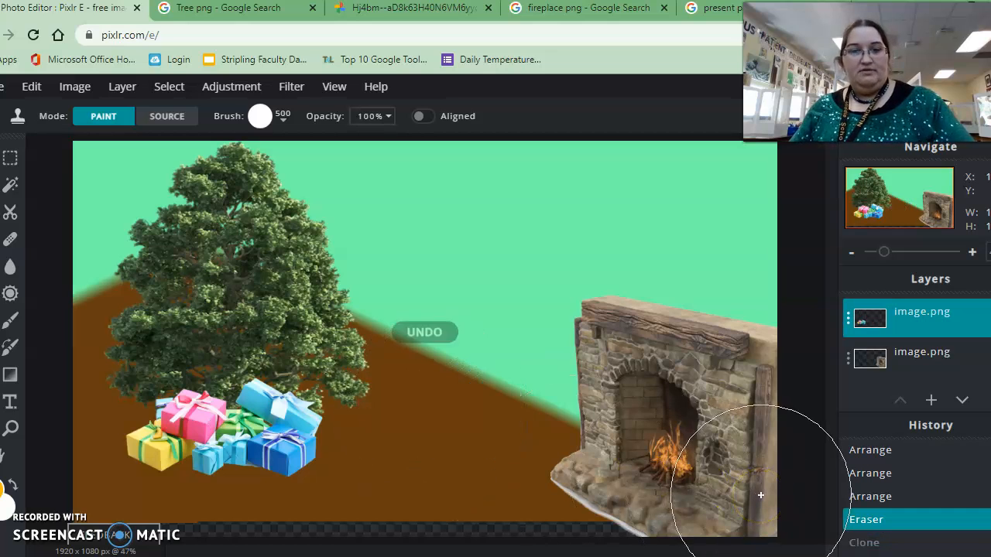
Step: Increase the Clone brush size to 663 px so it covers the whole pile of presents
click(272, 121)
click(277, 120)
click(280, 120)
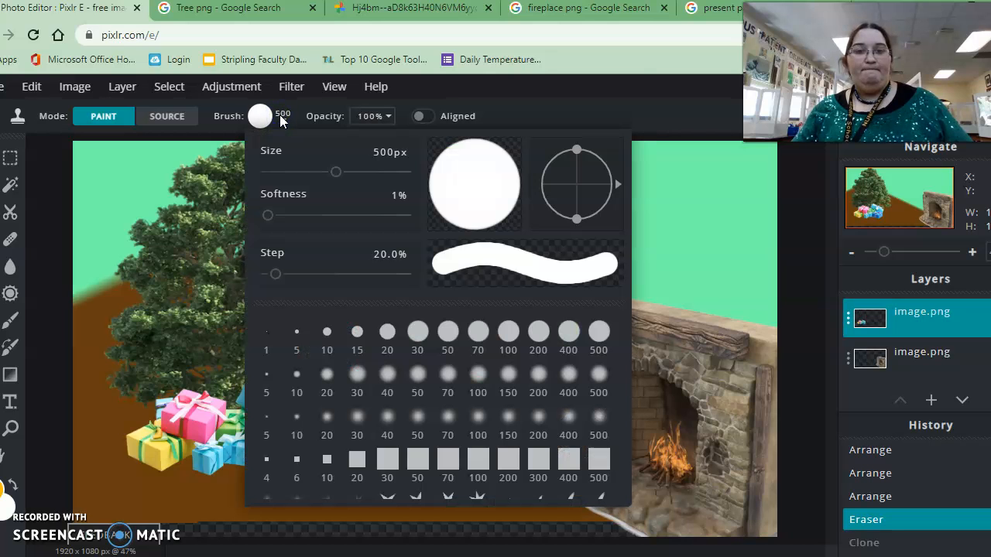
drag(338, 174, 354, 178)
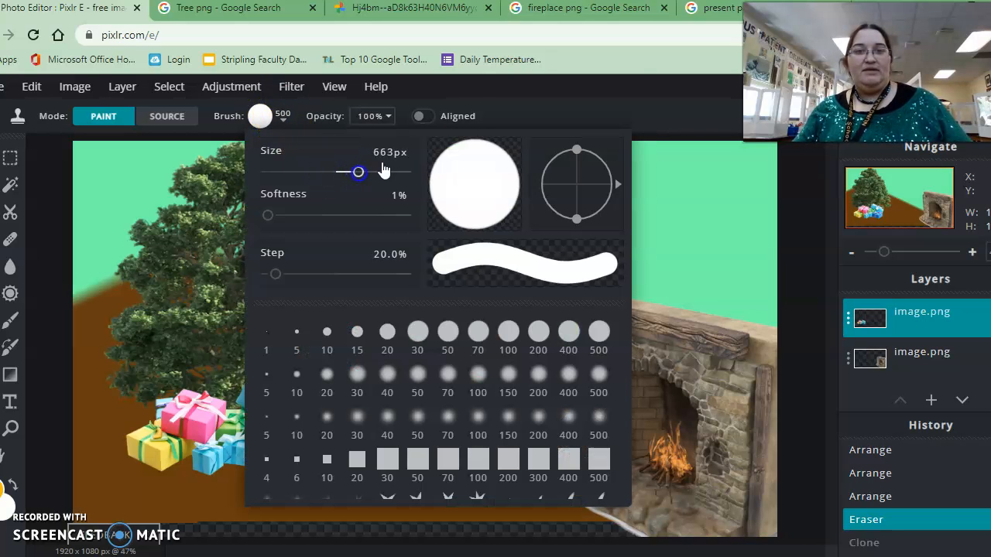
click(489, 109)
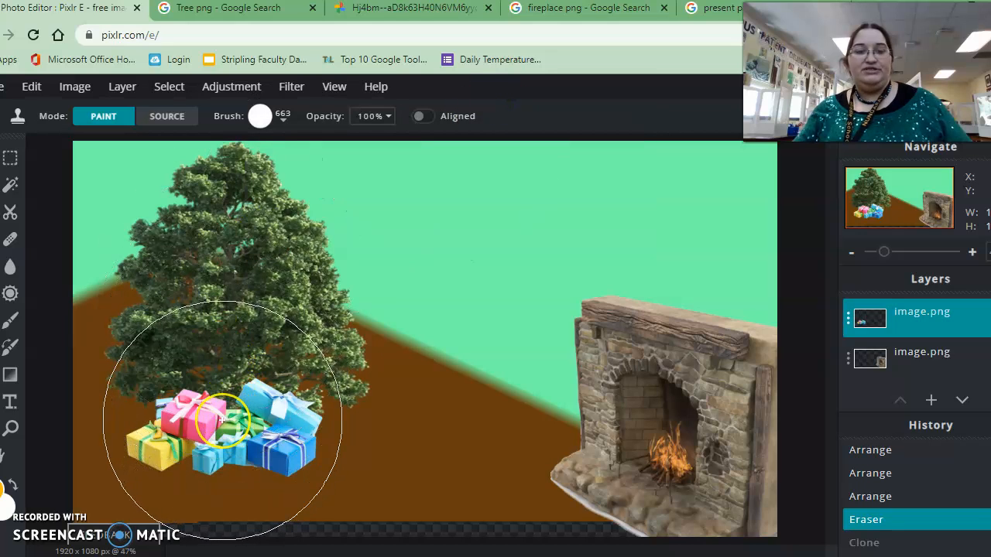
Step: Sample the center of the presents as the clone source and stamp four overlapping copies between the fireplace and the tree
click(223, 420)
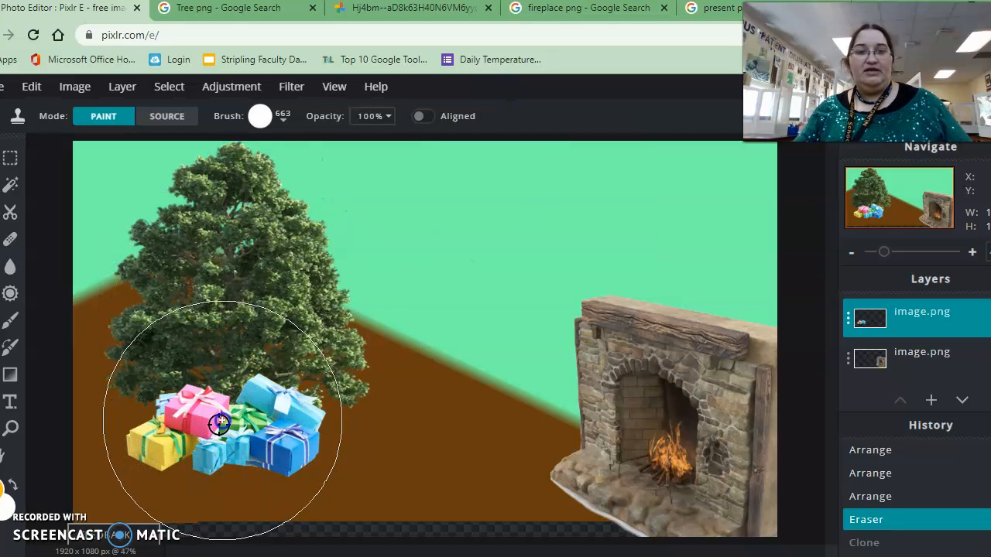
key(ctrl+z)
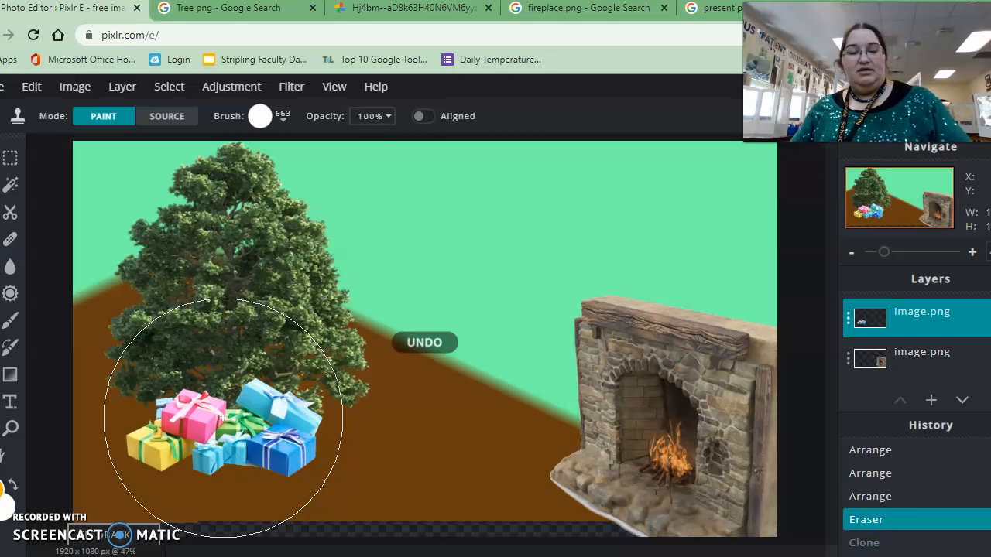
click(177, 110)
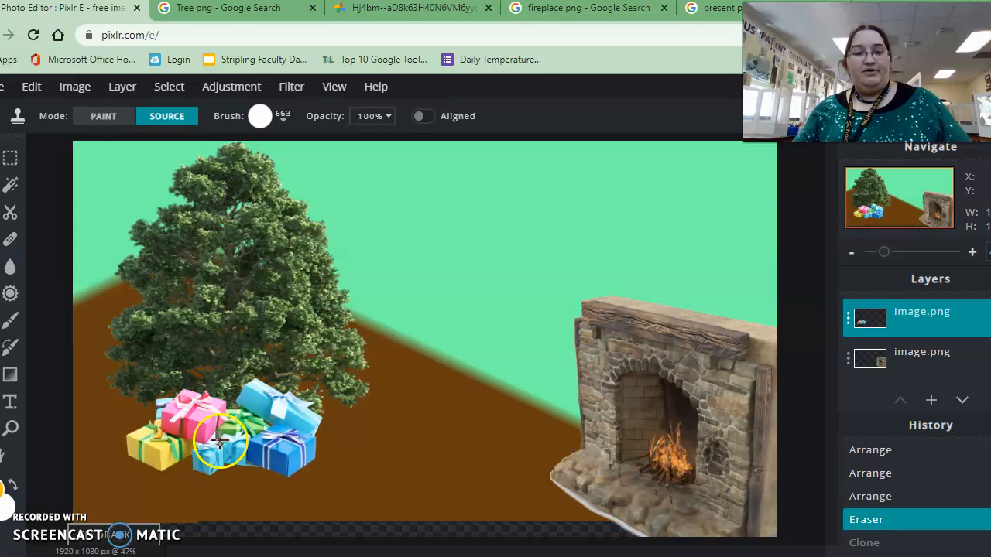
click(219, 441)
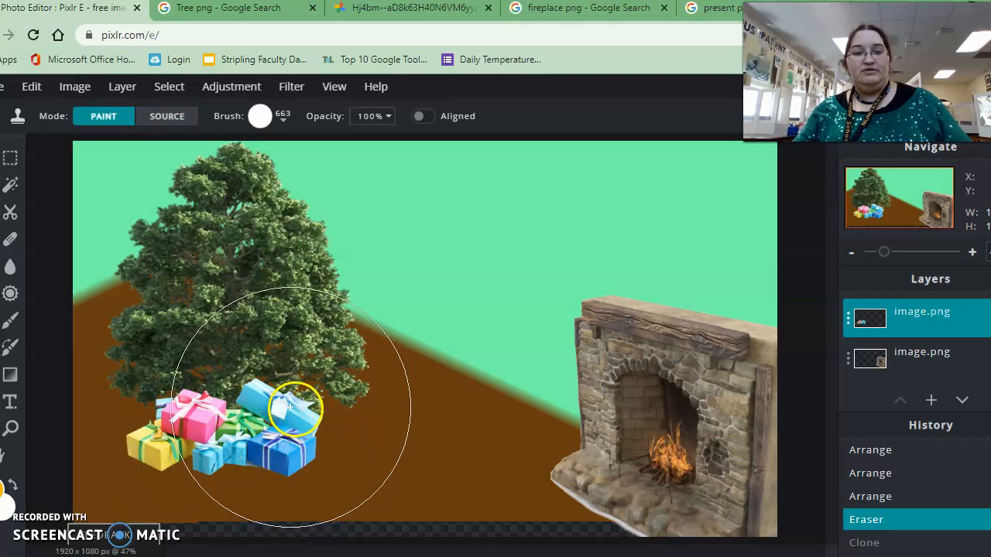
click(466, 366)
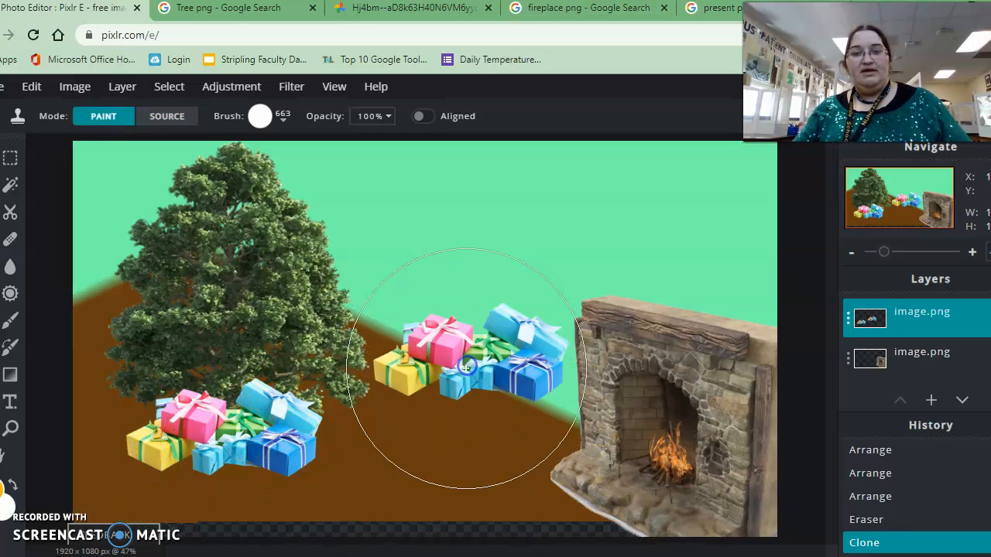
click(481, 403)
click(425, 335)
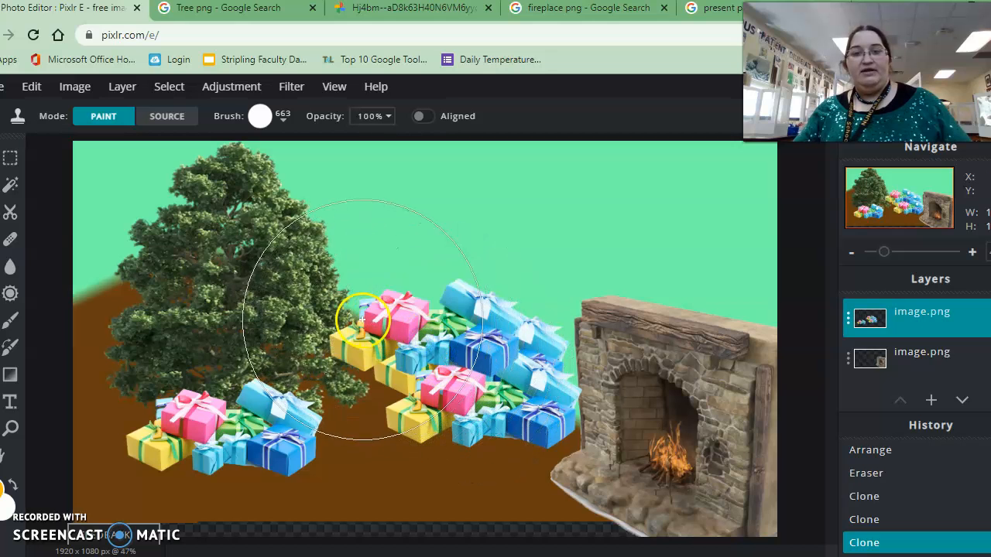
click(361, 319)
Step: Stamp two more copies of the presents over the tree's left side, and move the tree's layer above the presents
click(132, 332)
click(88, 398)
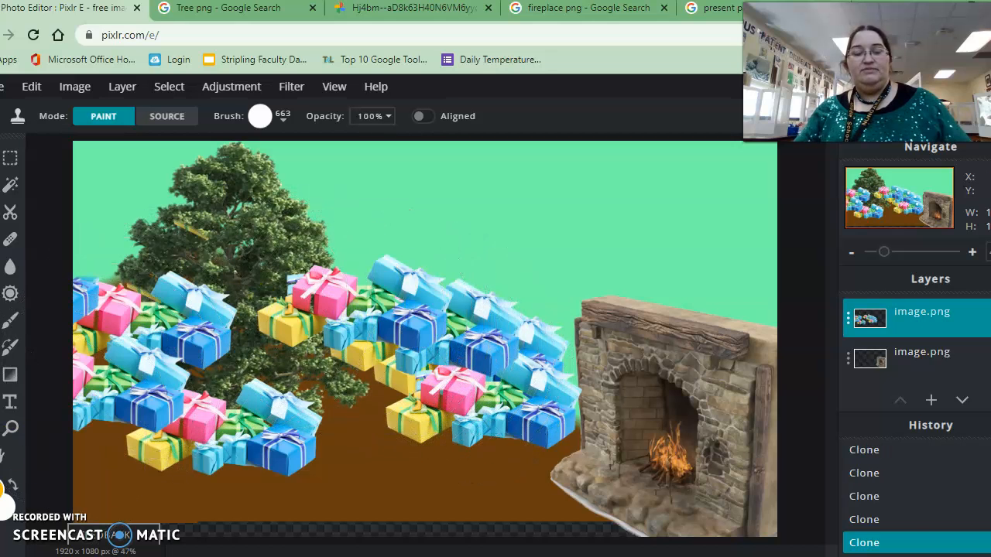
click(916, 356)
scroll(916, 353, down, 1)
drag(922, 328, 943, 353)
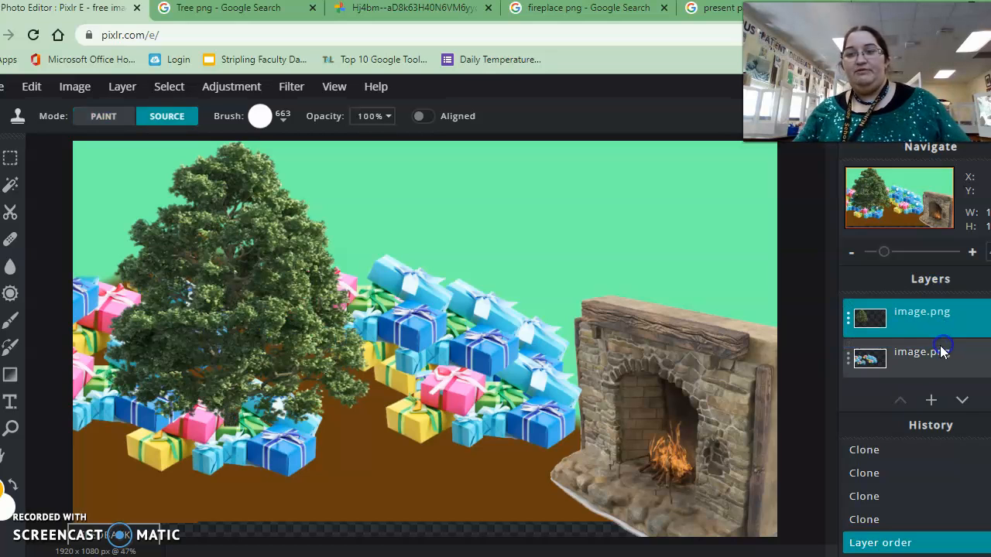
scroll(883, 361, down, 1)
scroll(883, 361, up, 2)
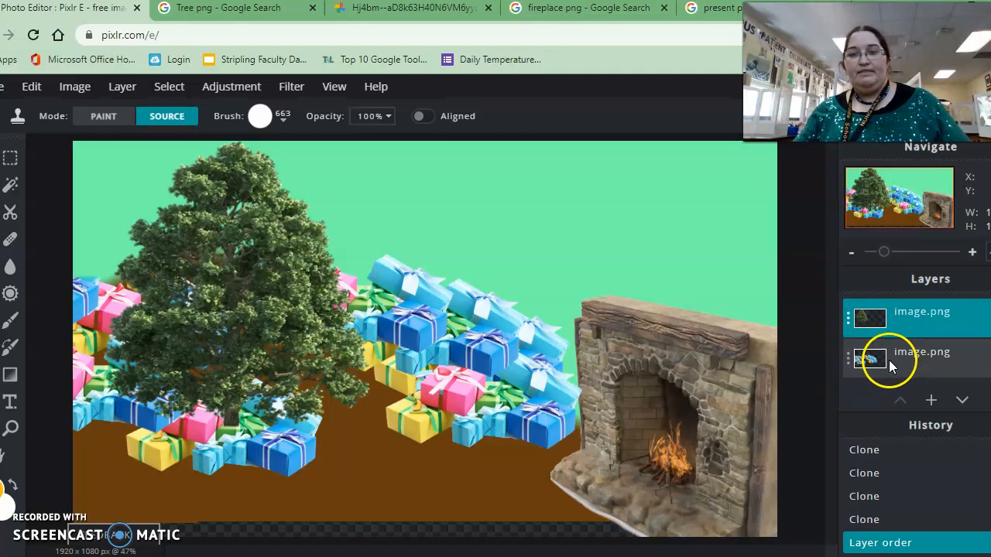
Step: Stamp the presents again at the foot of the tree, and move the tree's layer back below the presents' layer
click(889, 367)
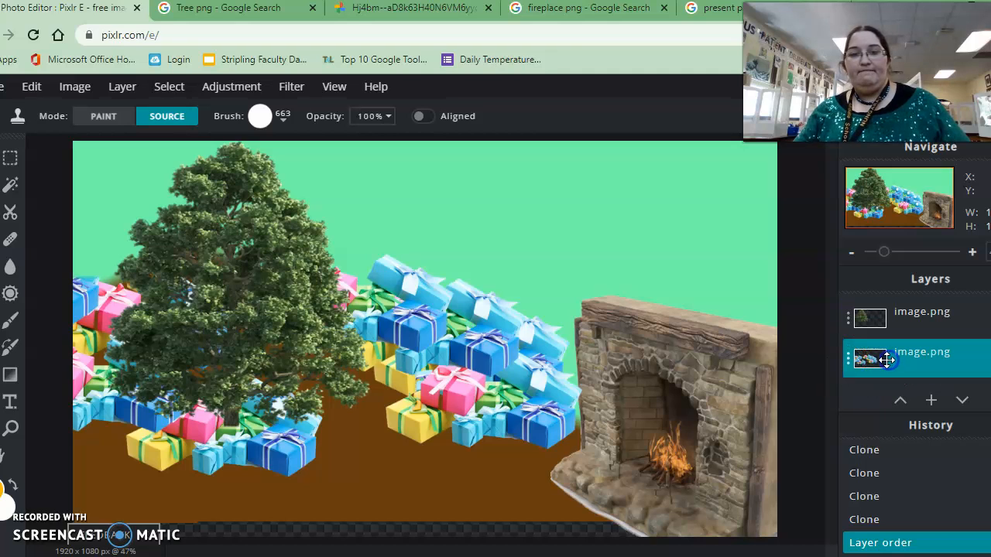
click(244, 426)
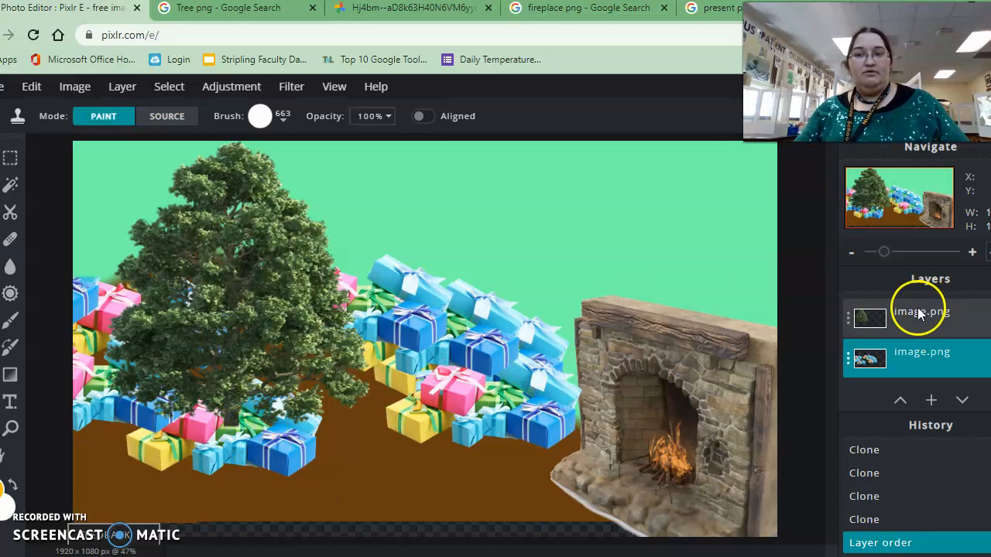
click(237, 438)
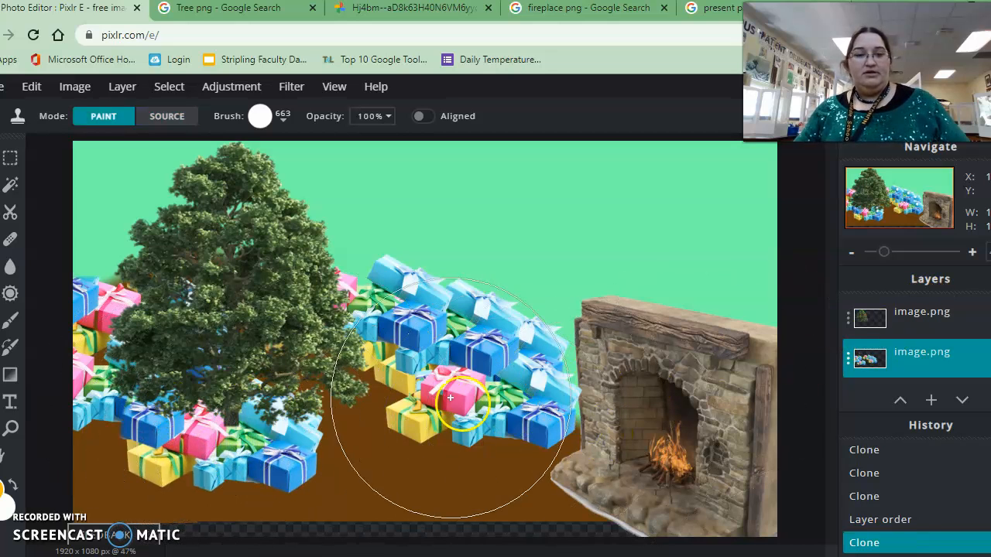
mouse_move(879, 314)
mouse_down()
mouse_move(908, 336)
mouse_move(910, 352)
mouse_up()
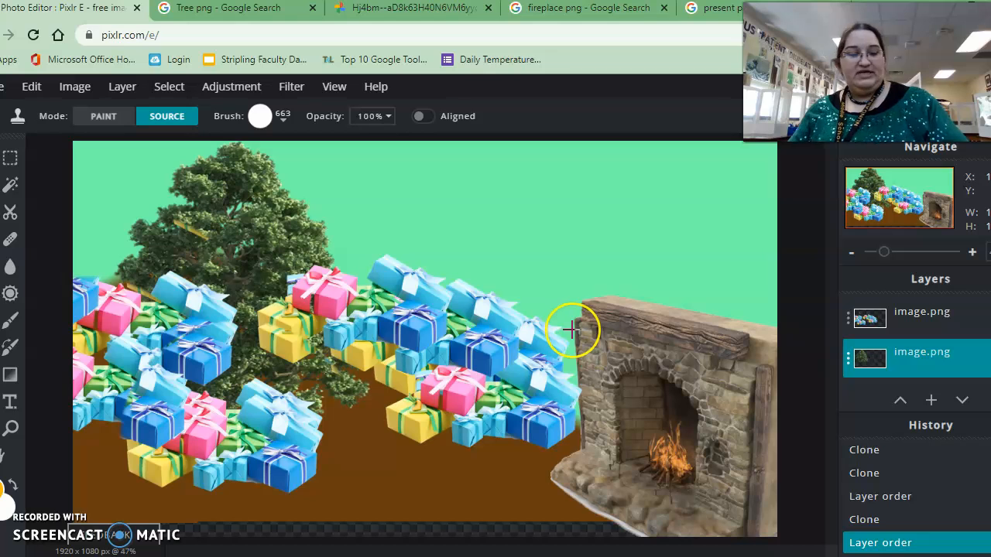
Step: Undo the last five changes, back to the four present copies between the tree and the fireplace
key(ctrl+z)
key(ctrl+z)
key(ctrl+z)
key(ctrl+z)
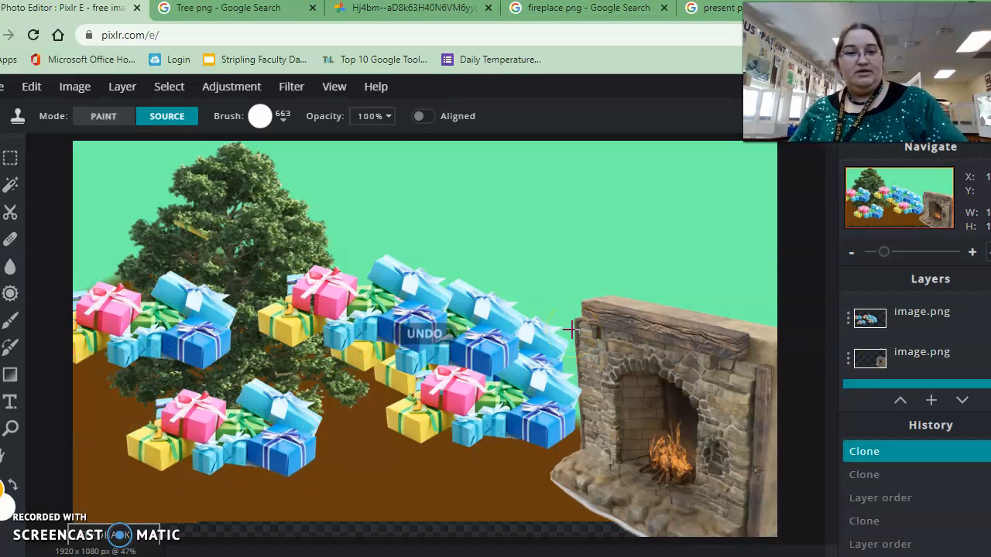
key(ctrl+z)
click(466, 336)
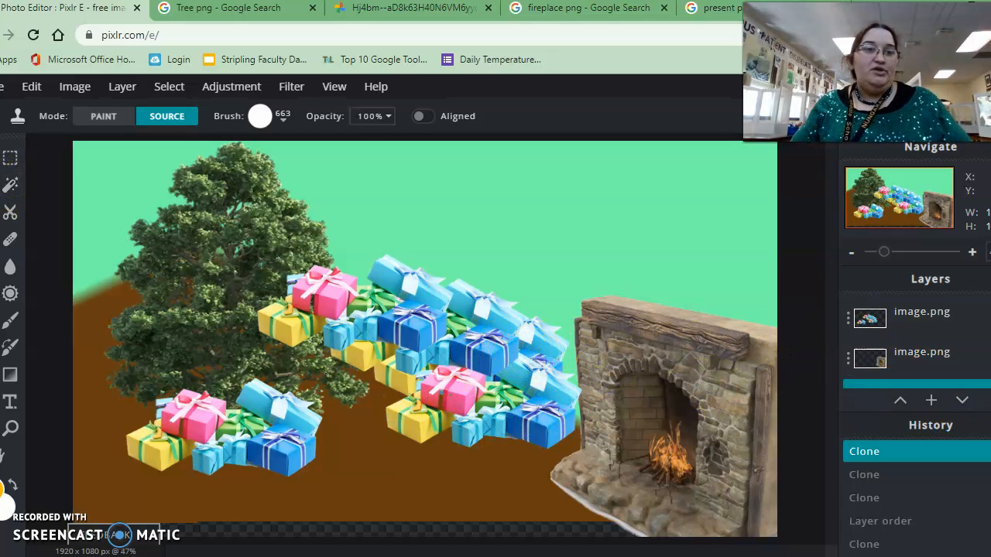
Step: Try cloning the tree's foliage slightly up and left of its original place, and undo it
click(10, 157)
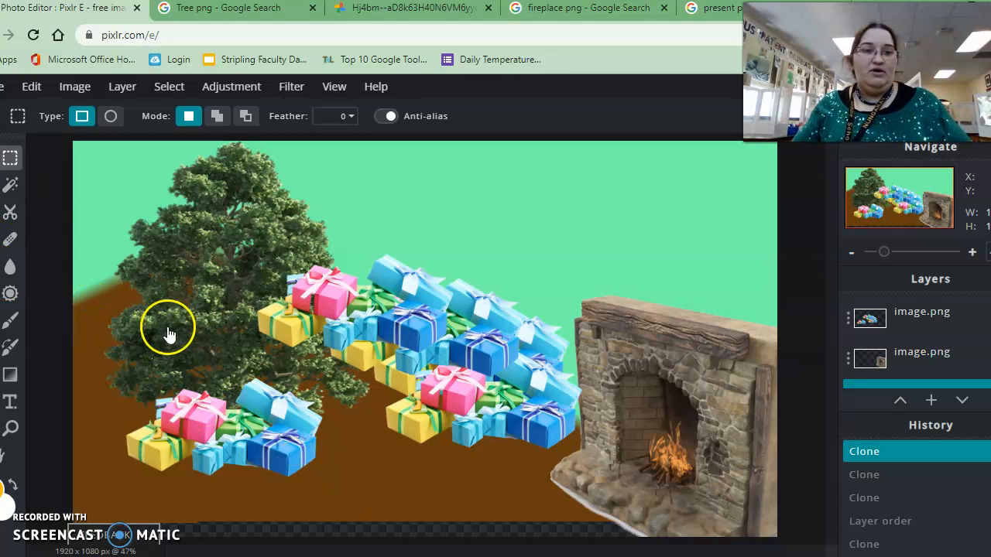
click(125, 307)
click(120, 302)
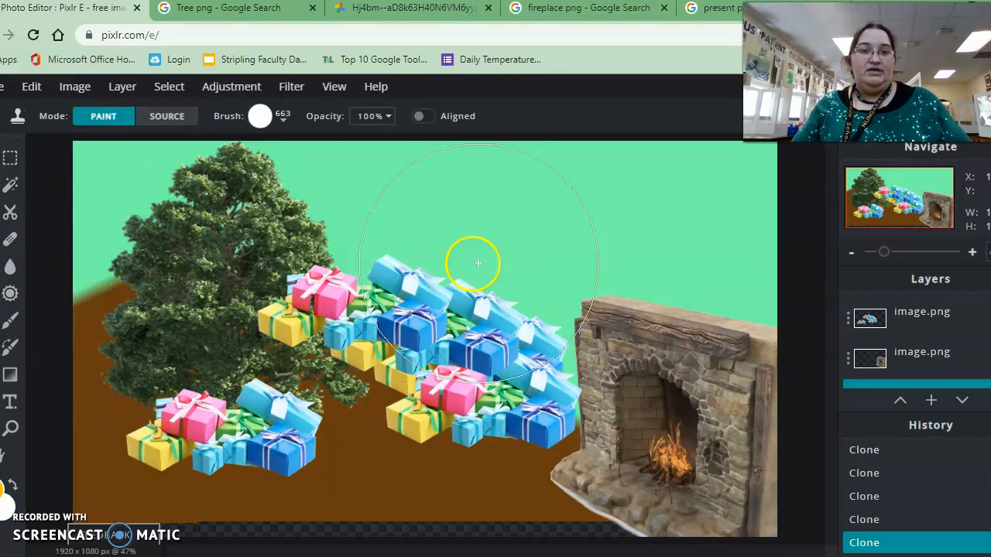
key(ctrl+z)
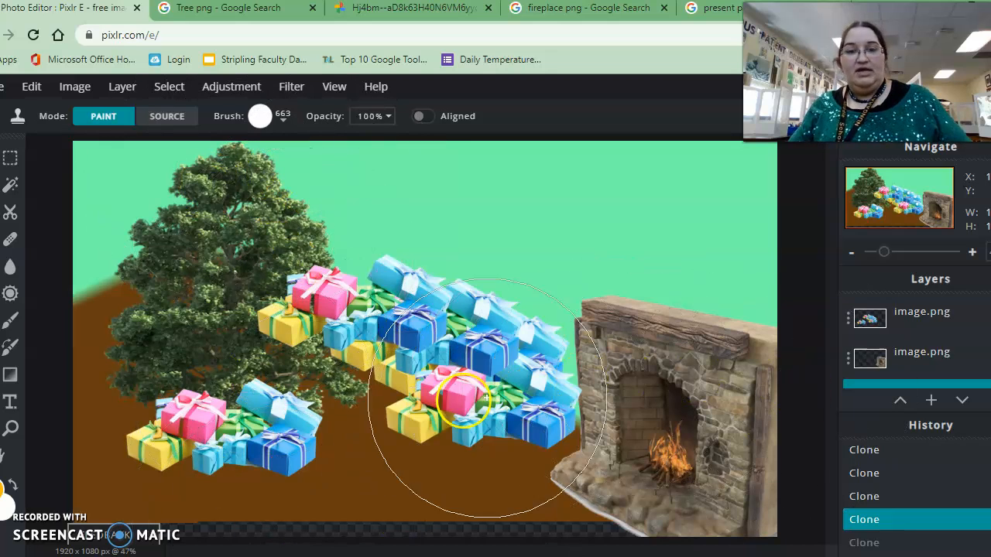
Step: Clone the presents at the tree's foot onto the presents' layer twice, stacking two copies over the tree's left side
click(880, 325)
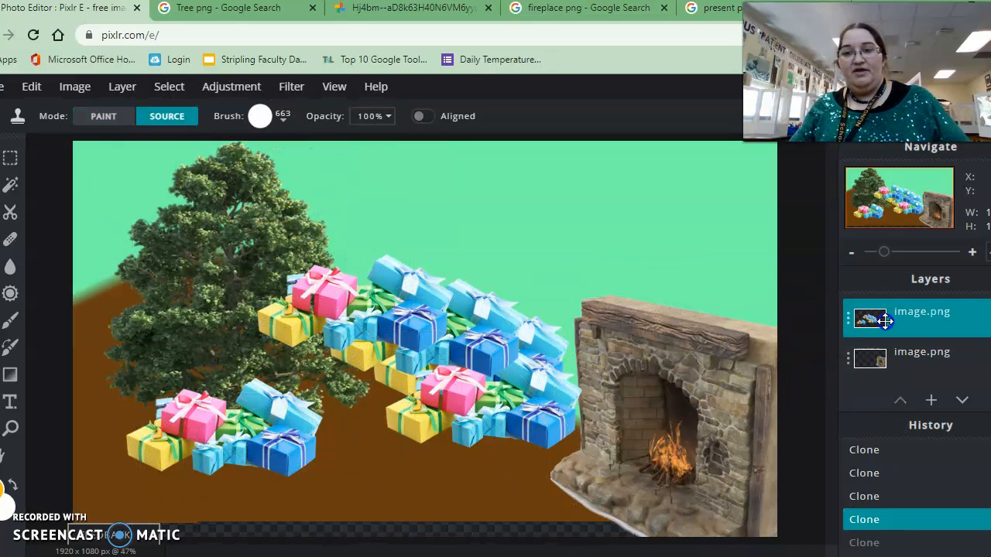
click(227, 439)
click(129, 332)
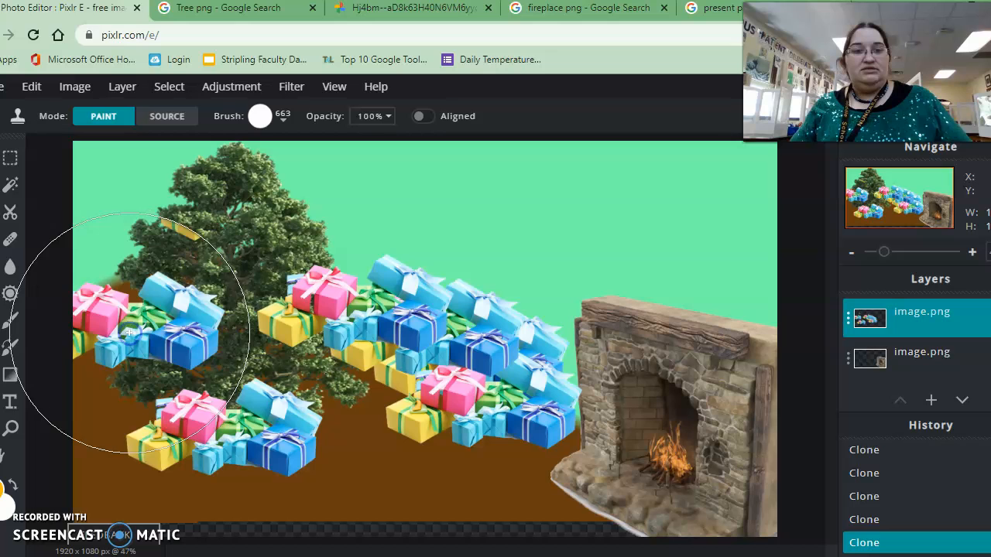
click(129, 275)
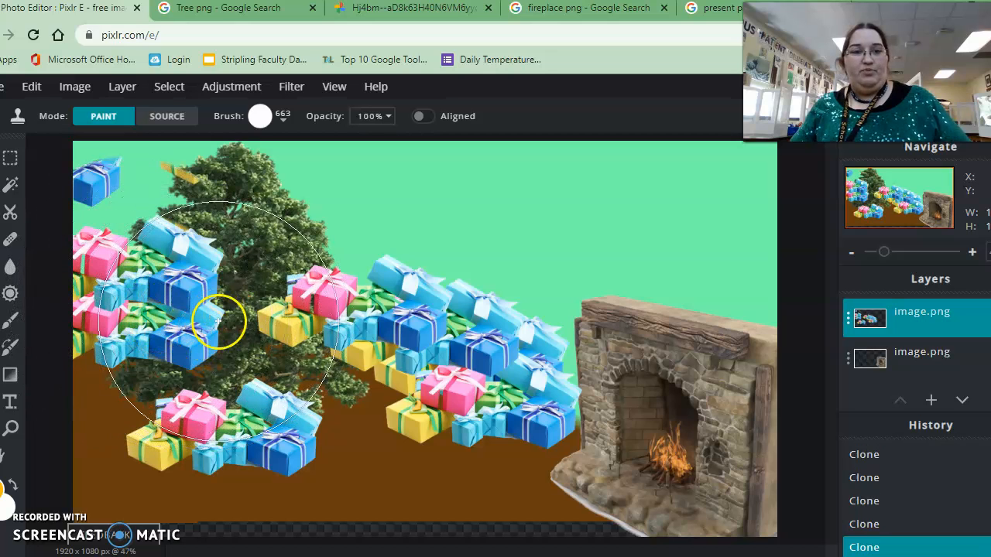
Step: Erase the stray present fragments above the new copies in the scene's upper-left corner
key(e)
click(102, 190)
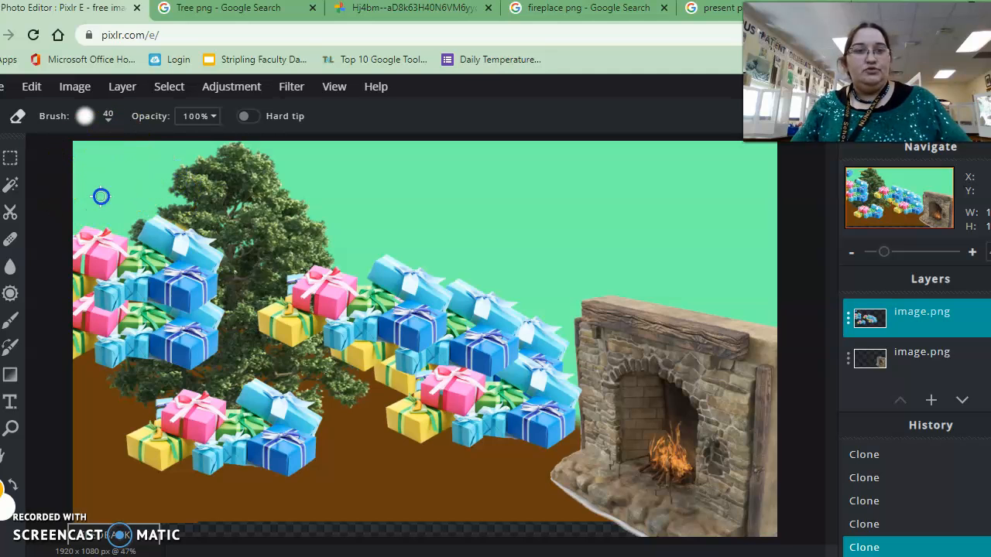
mouse_move(155, 222)
mouse_down()
mouse_move(96, 201)
mouse_move(126, 166)
mouse_up()
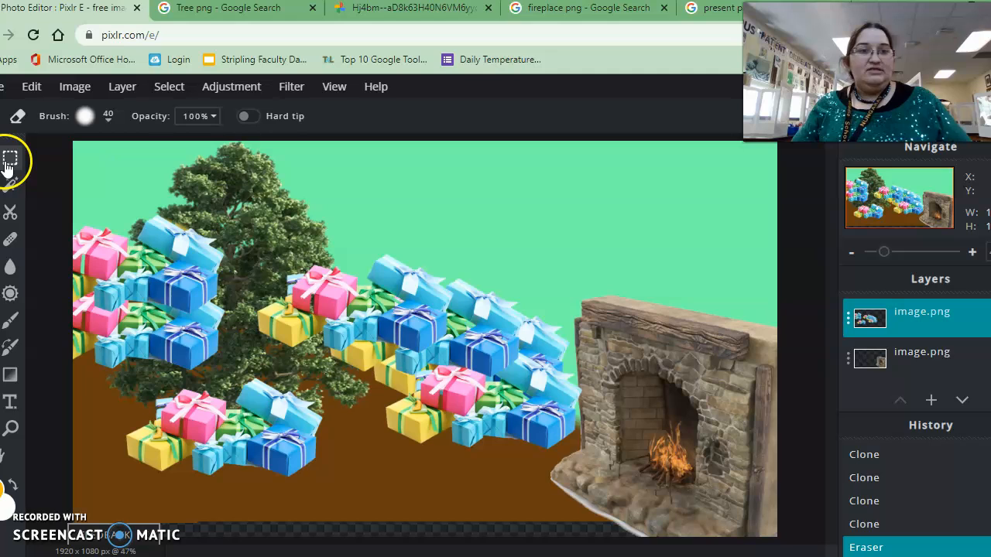
Step: Lasso the presents at the tree's foot, cut and paste them as a separate layer, and place it in front of the tree's base
key(l)
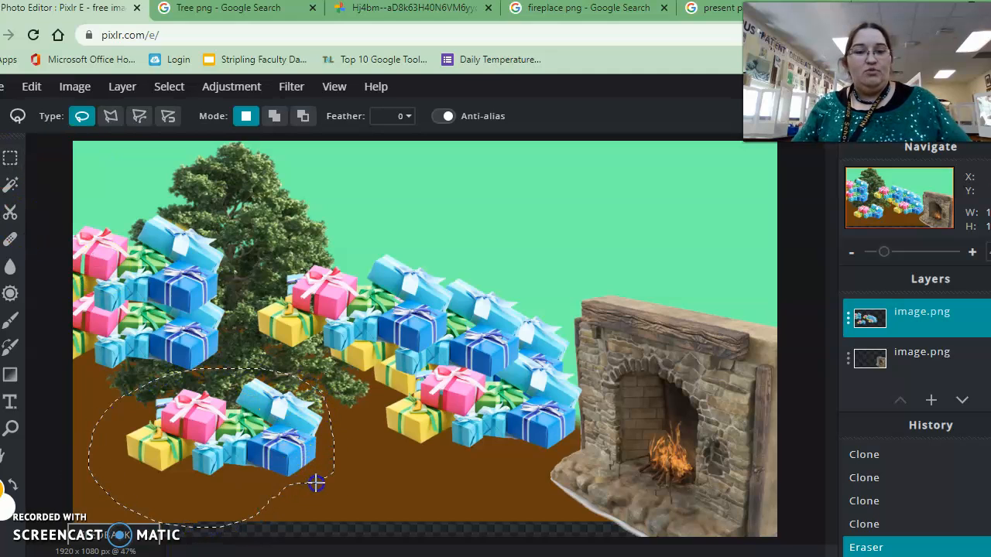
drag(324, 478, 325, 480)
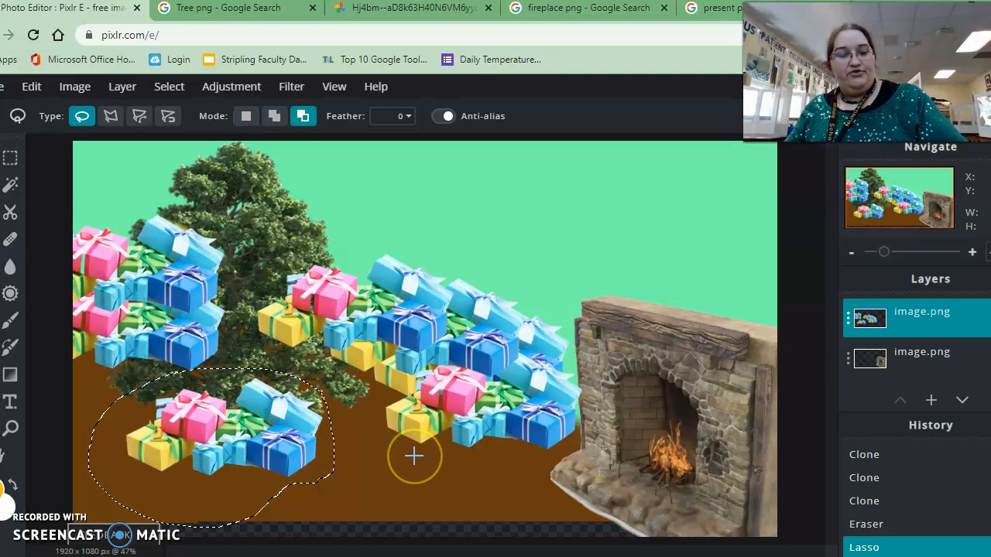
key(ctrl+x)
key(ctrl+v)
click(453, 362)
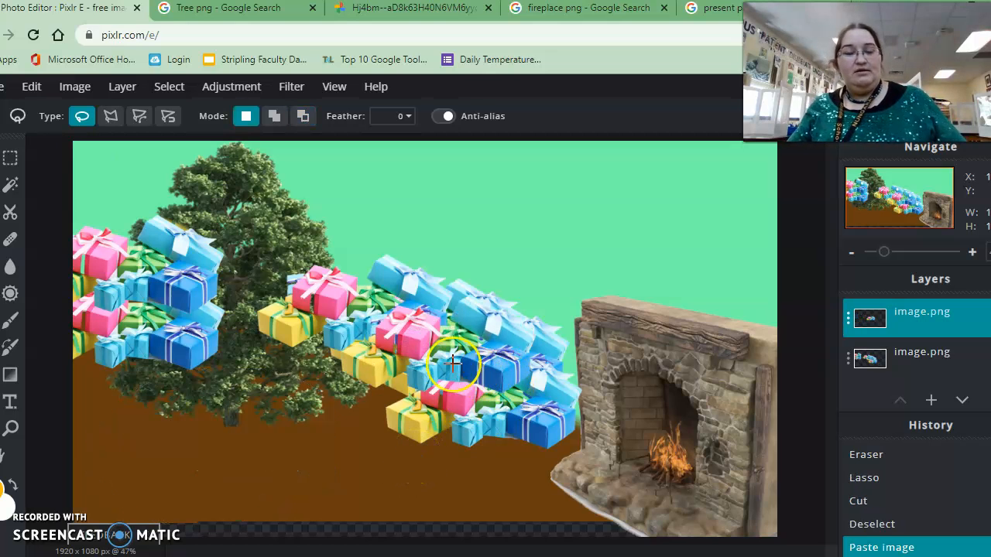
key(v)
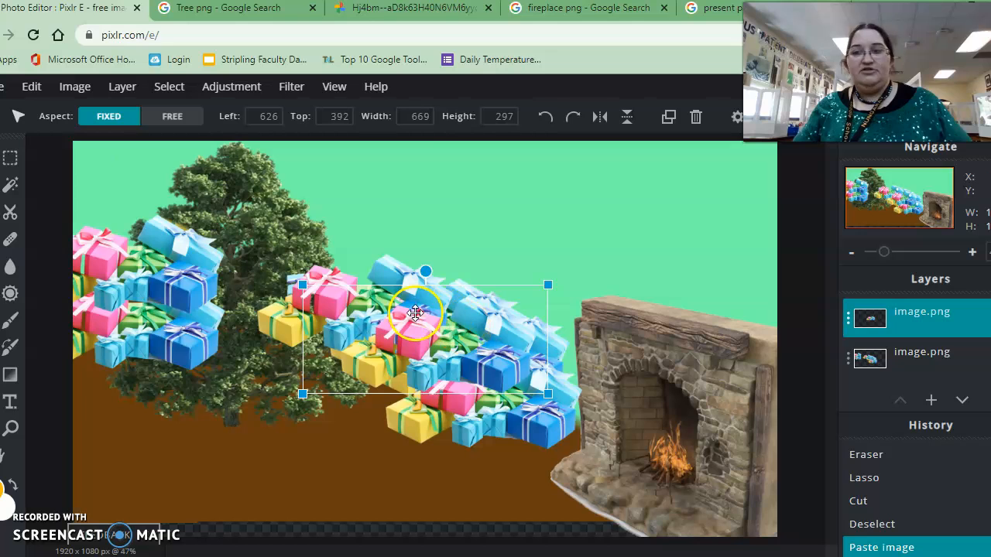
mouse_move(407, 324)
mouse_down()
mouse_move(327, 357)
mouse_move(188, 389)
mouse_up()
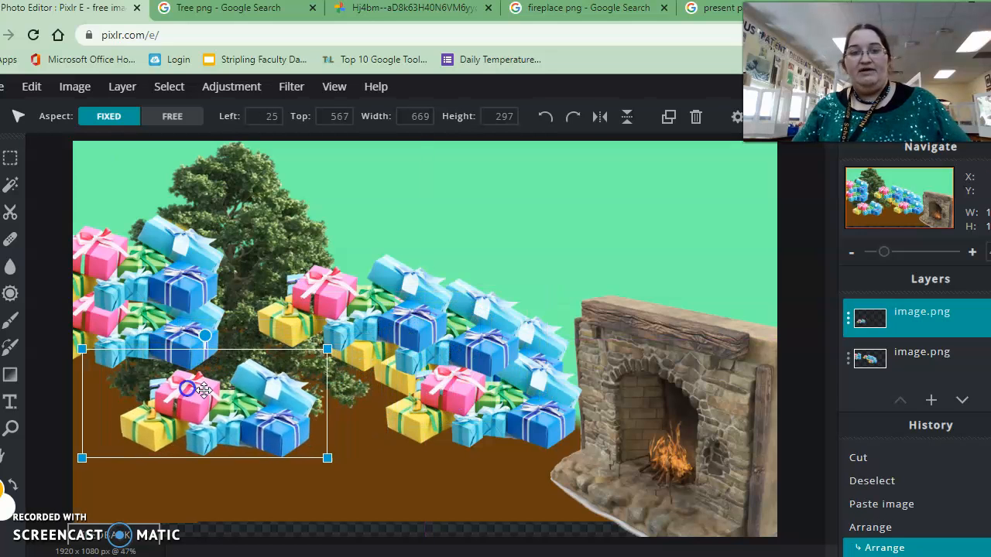
Step: Reorder the layers so the tree covers the cloned presents and the pasted presents sit above the tree
scroll(921, 335, down, 1)
drag(895, 353, 895, 331)
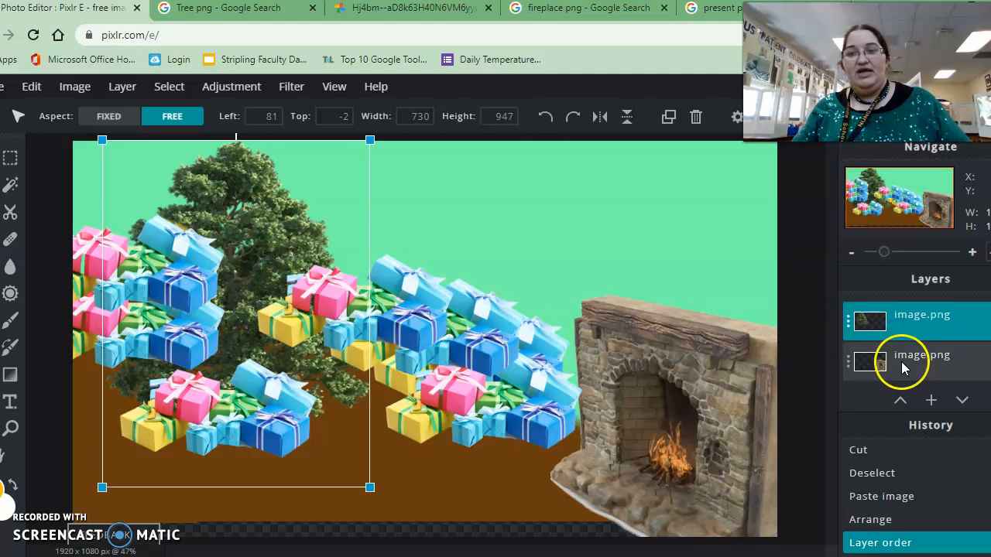
scroll(903, 367, up, 1)
scroll(899, 367, down, 1)
drag(890, 331, 909, 353)
click(804, 416)
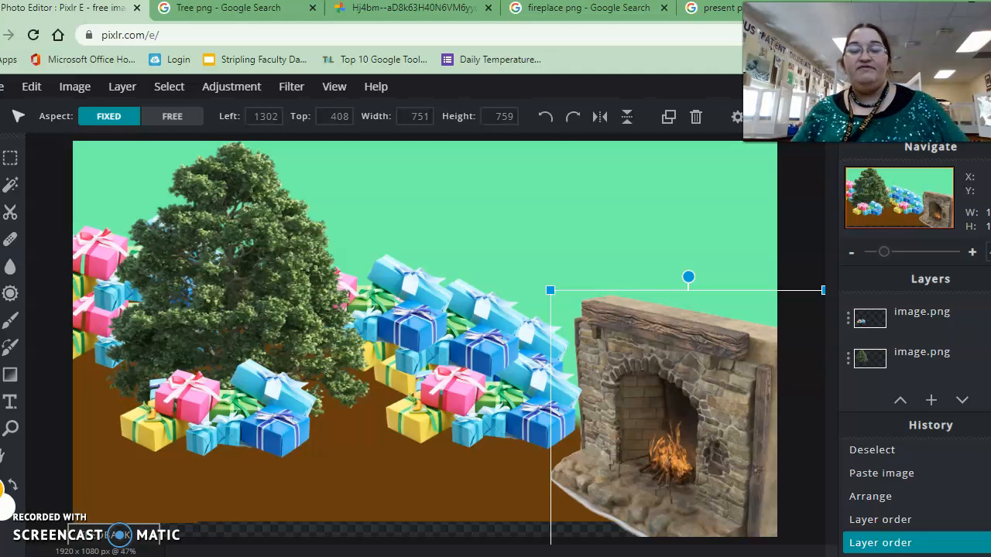
Step: Crop the image to 1899 x 997 px, trimming the right edge and the transparent strip along the bottom
click(1, 212)
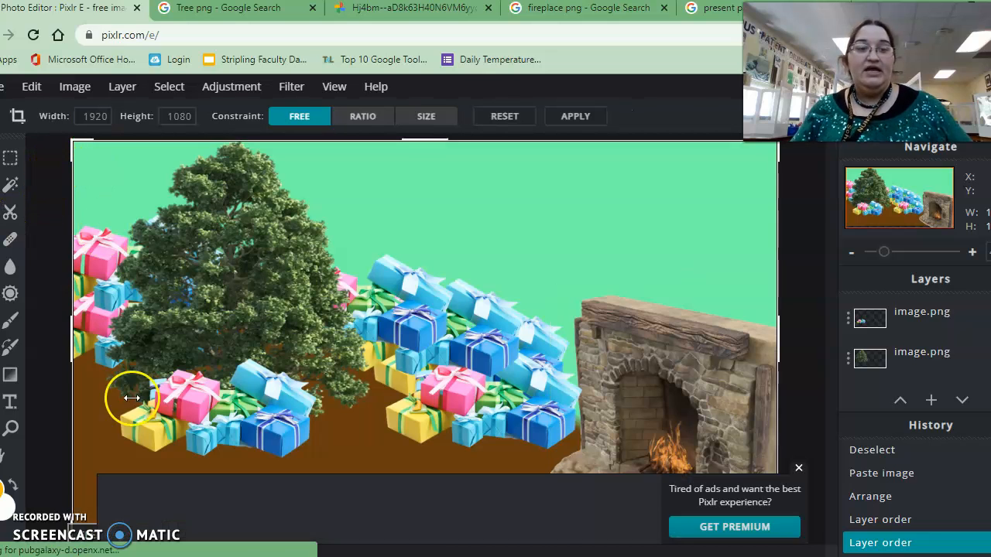
click(796, 472)
drag(783, 348, 770, 350)
drag(426, 540, 434, 508)
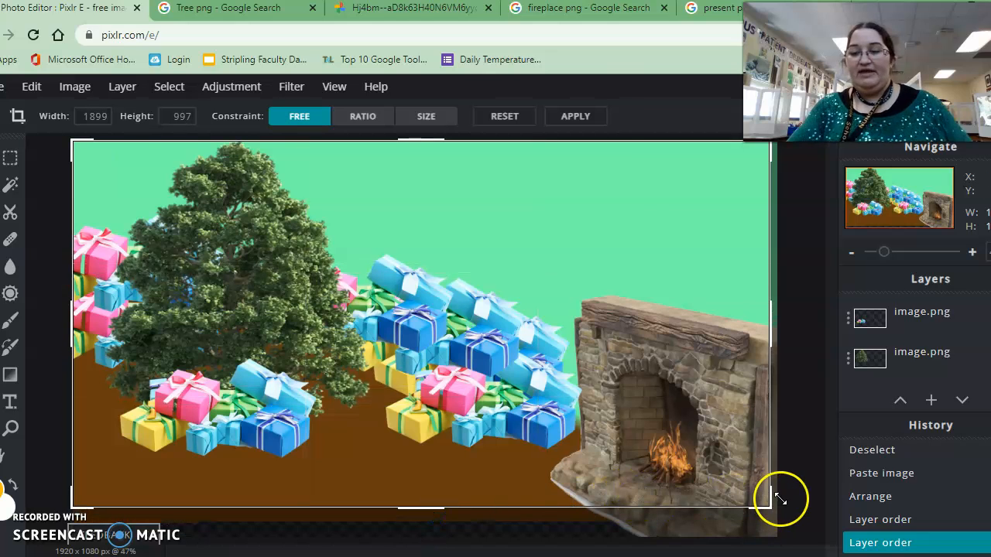
key(Return)
click(817, 197)
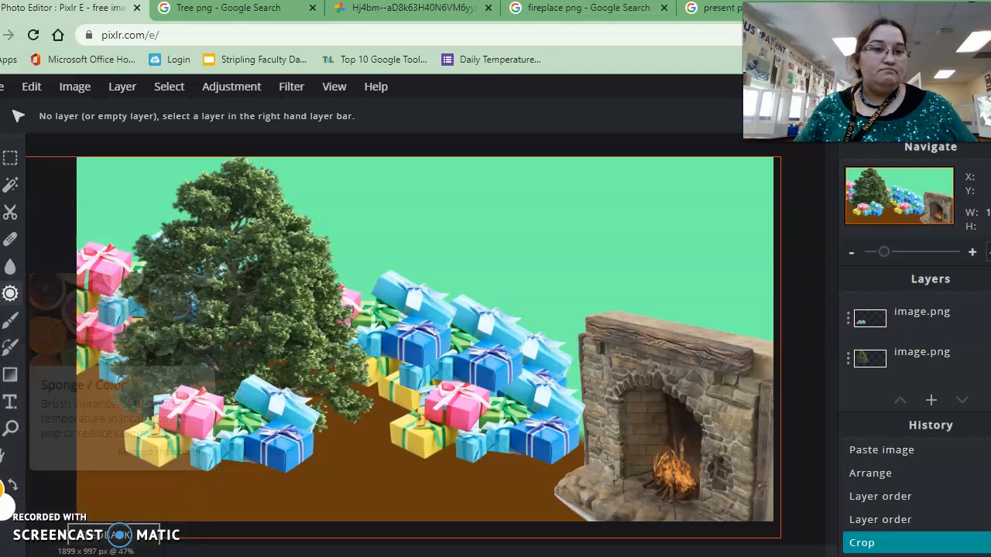
Step: Set the foreground colour to yellow, and use the Sponge at strength 30 to increase vibrance on the presents before the tree
click(10, 297)
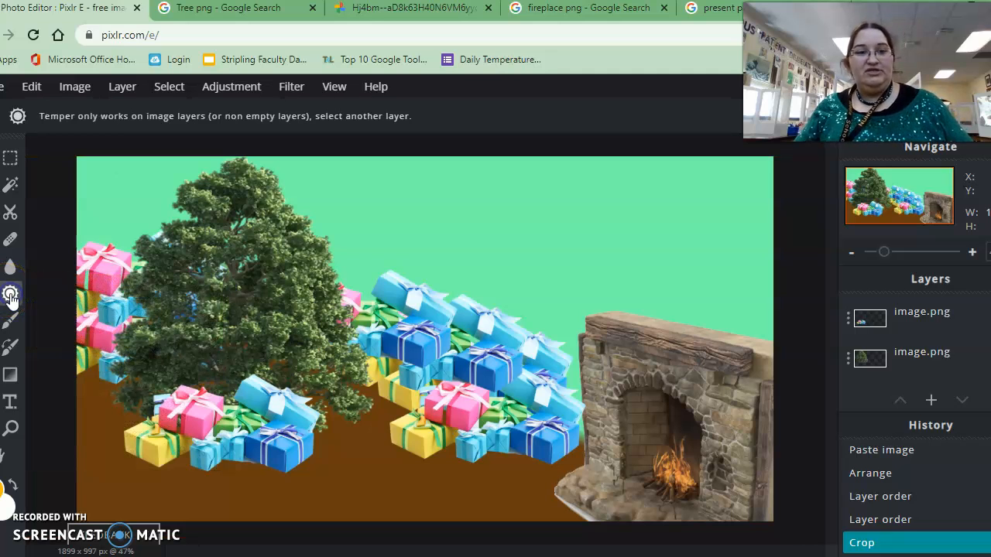
click(2, 489)
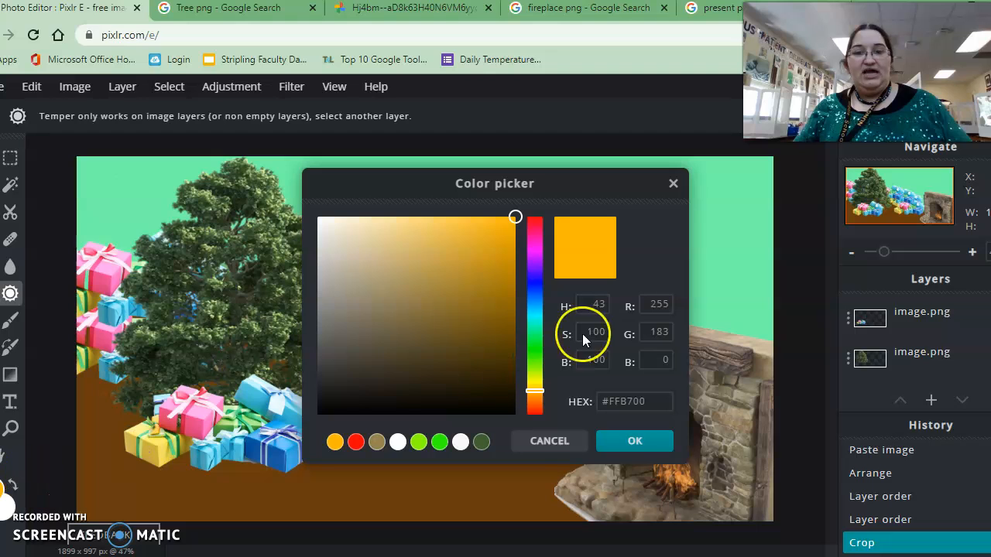
click(542, 382)
click(604, 443)
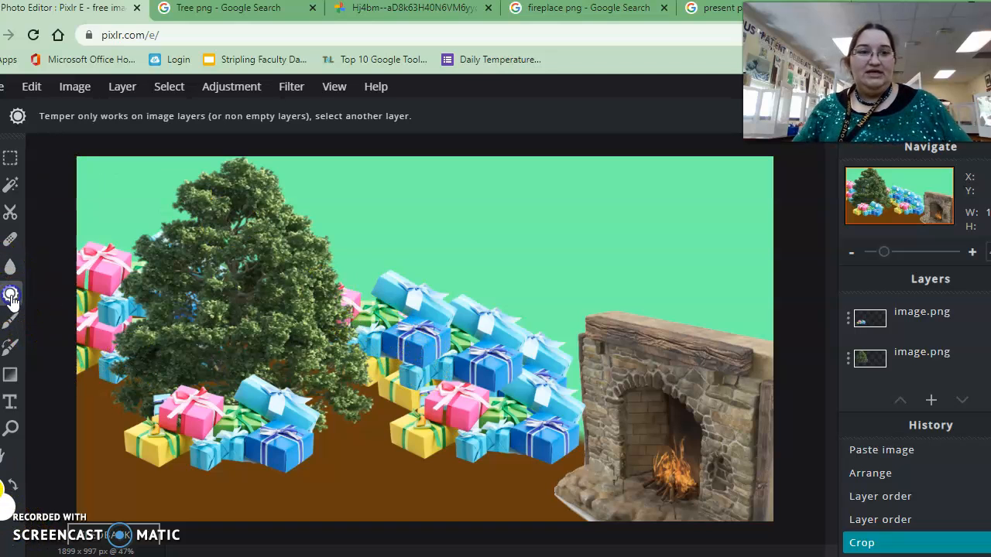
click(900, 326)
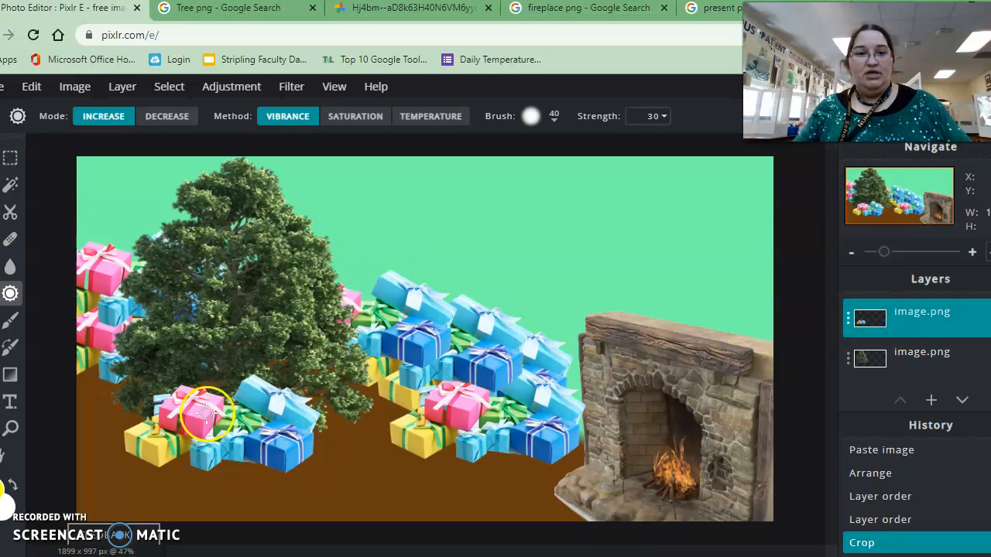
click(253, 382)
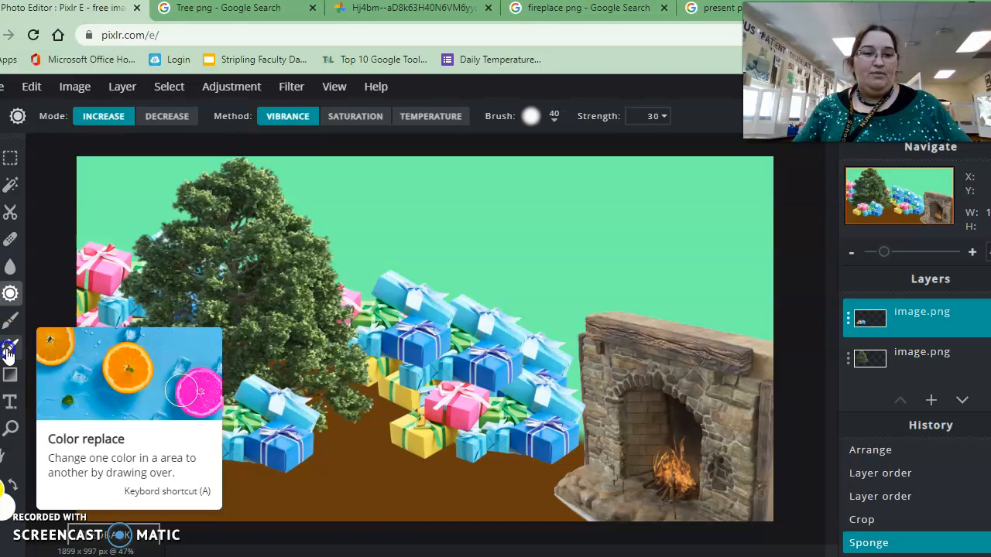
Step: Use Color replace on the blue presents in front of the tree, enlarging the brush to 225 px
click(10, 347)
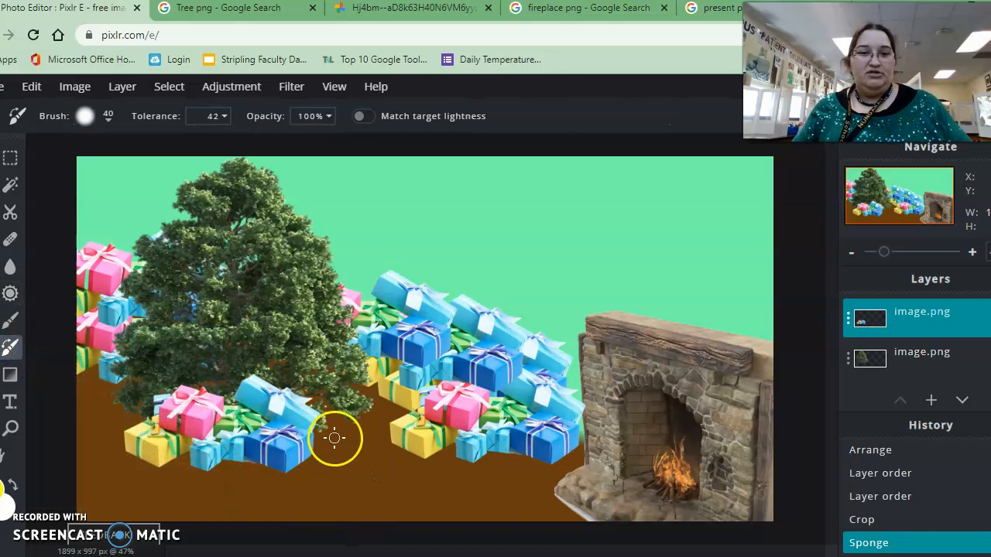
click(248, 391)
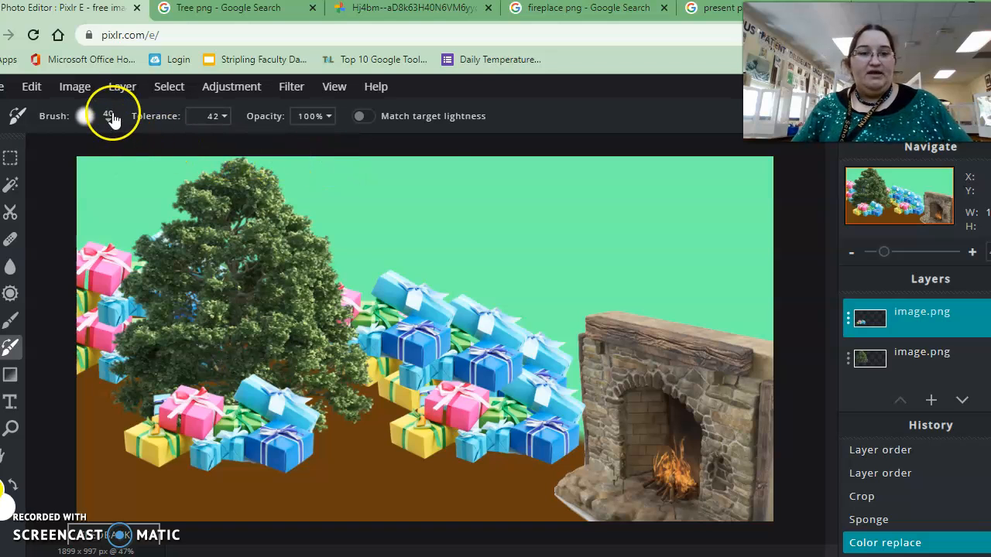
click(111, 117)
drag(98, 172, 116, 172)
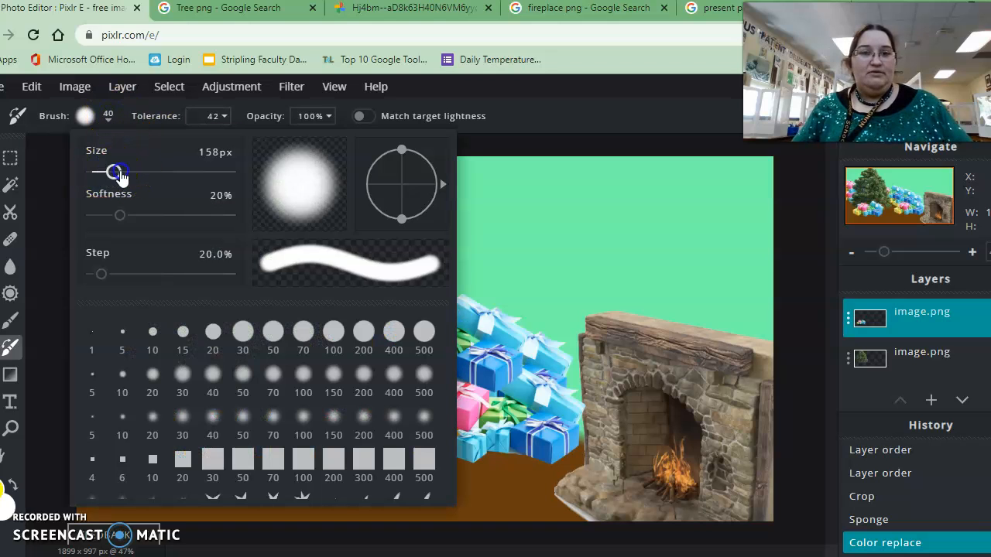
click(493, 106)
click(264, 435)
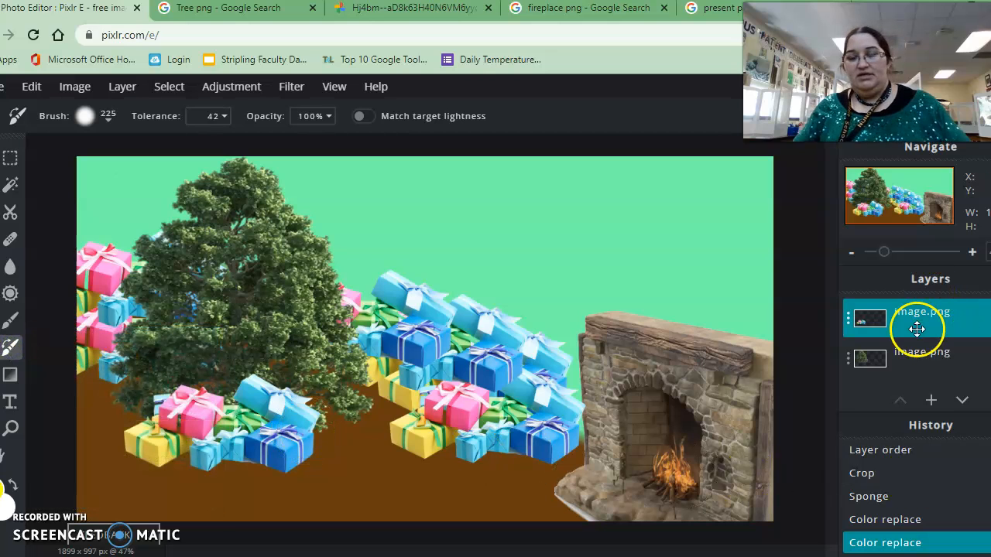
Step: Recolour the pink present in front of the tree yellow with Color replace
click(187, 410)
click(205, 411)
click(220, 414)
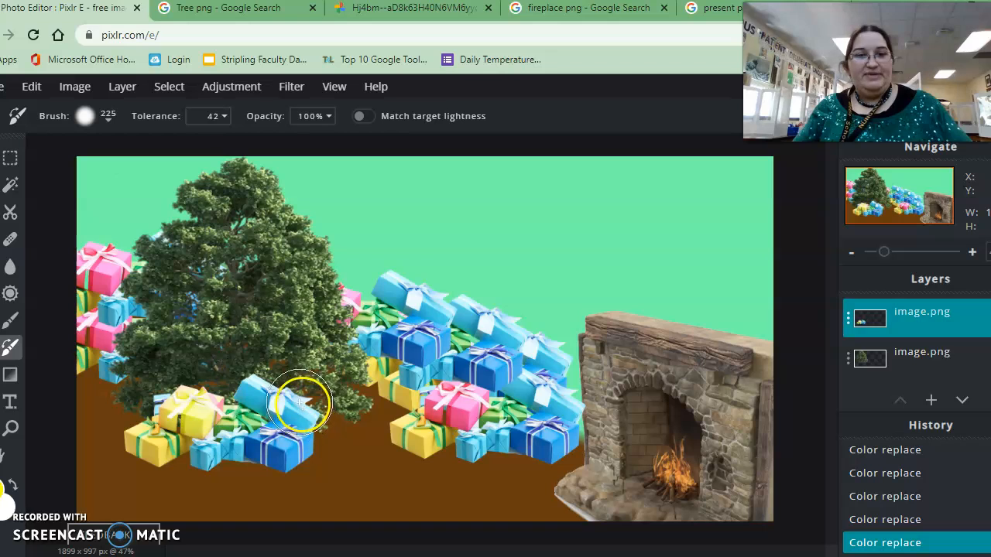
Step: Recolour the light blue, dark blue and green presents in front of the tree yellow
click(261, 389)
click(300, 407)
click(292, 446)
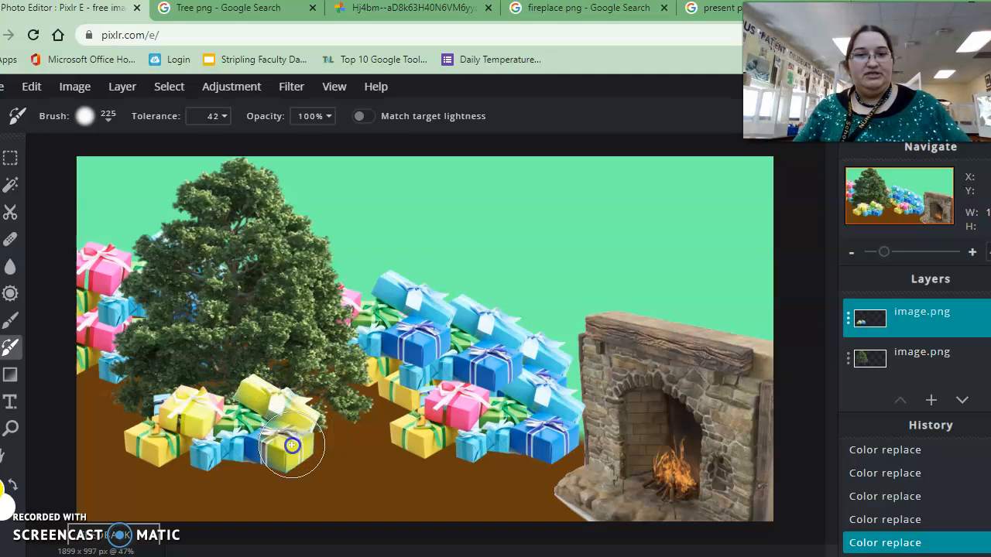
click(266, 436)
click(260, 401)
click(201, 456)
click(269, 448)
click(262, 428)
click(249, 448)
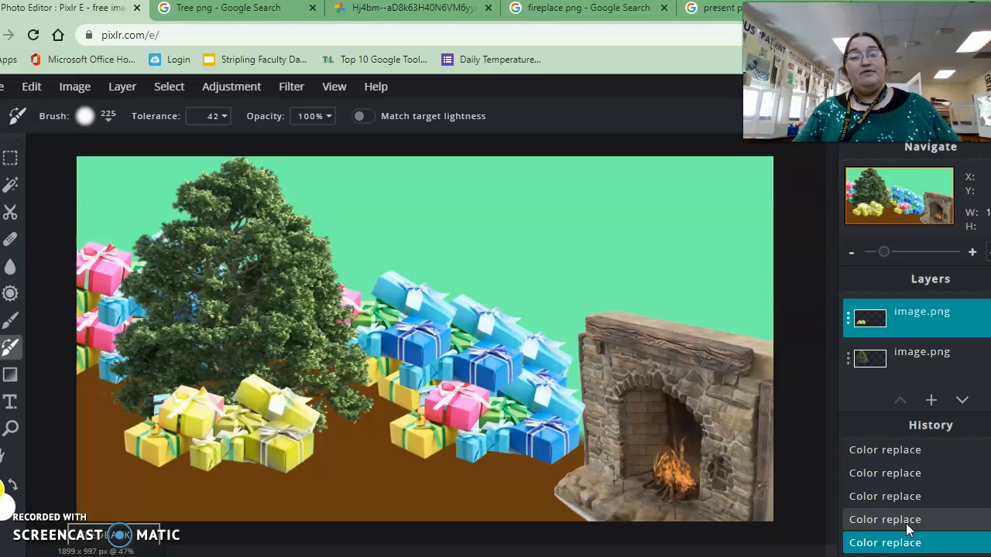
Step: Try recolouring the tree's foliage yellow with Color replace on the tree's layer, and undo it
click(892, 352)
mouse_move(123, 362)
mouse_down()
mouse_move(306, 318)
mouse_move(162, 334)
mouse_move(276, 271)
mouse_move(248, 261)
mouse_move(166, 332)
mouse_move(171, 341)
mouse_up()
right_click(352, 416)
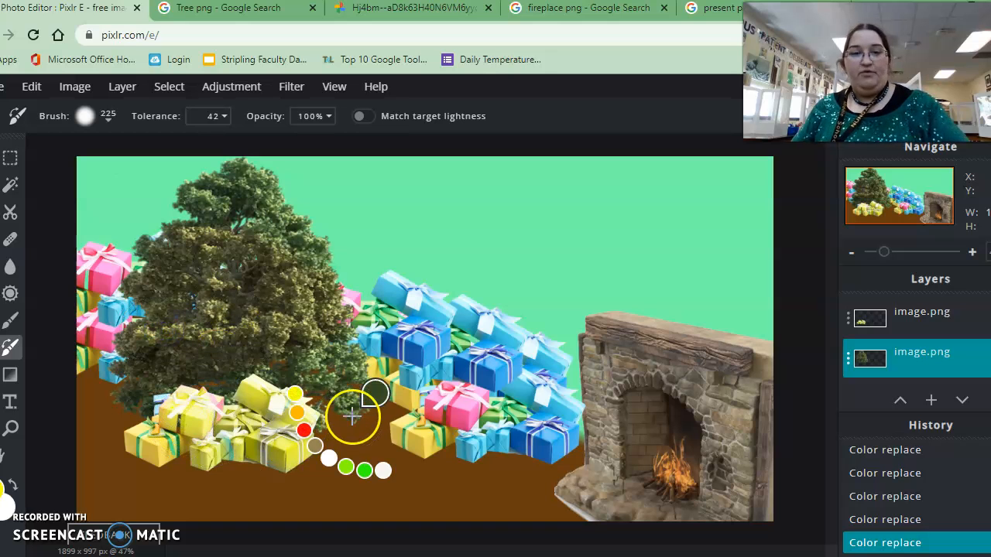
click(375, 393)
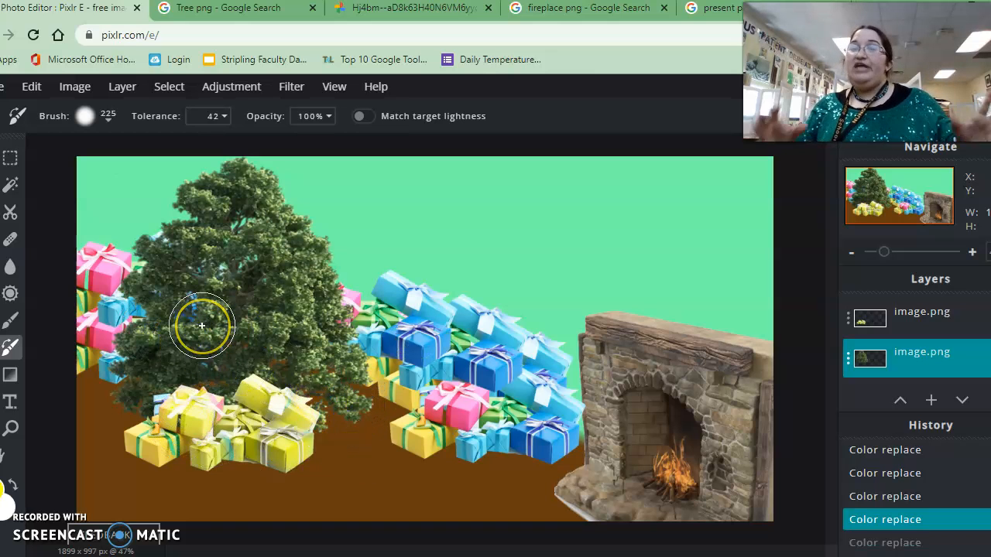